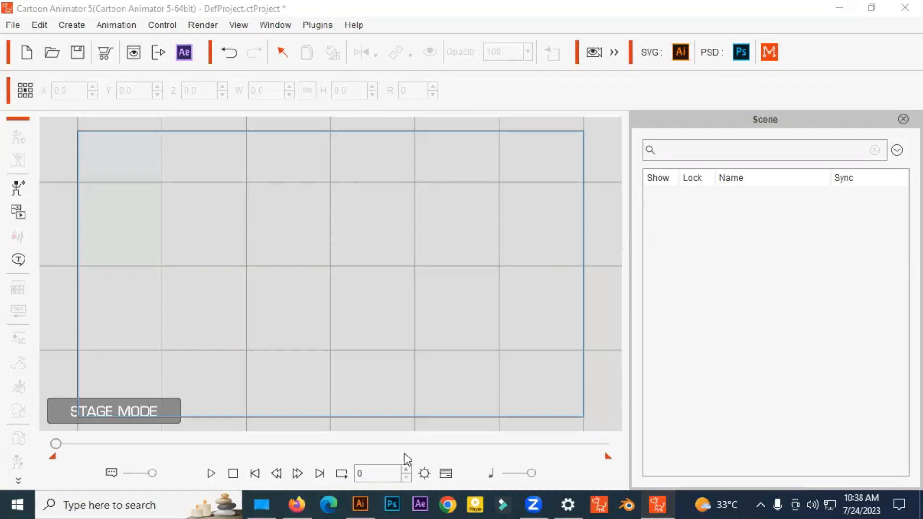
Switch to File Explorer and open the Softwares folder on New Volume (G:)
left_click(266, 497)
left_click(413, 45)
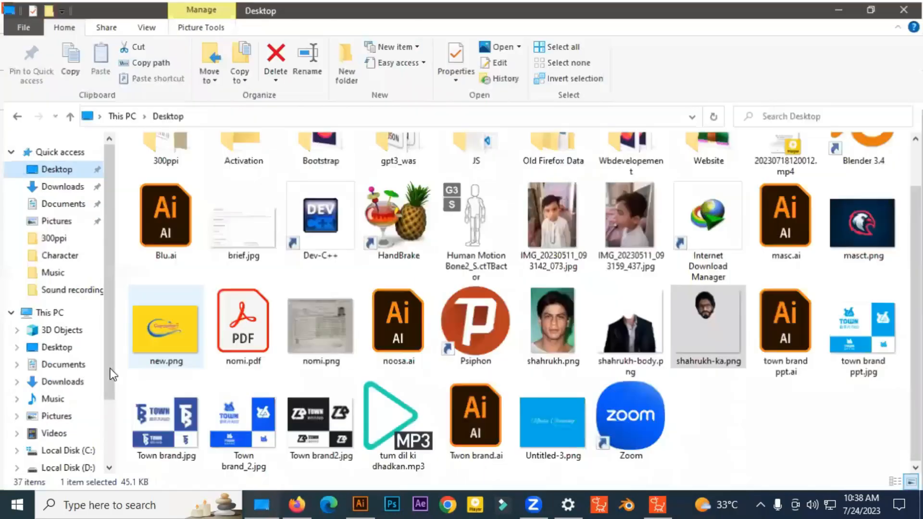
left_click(29, 451)
scroll(103, 430, "down", 2)
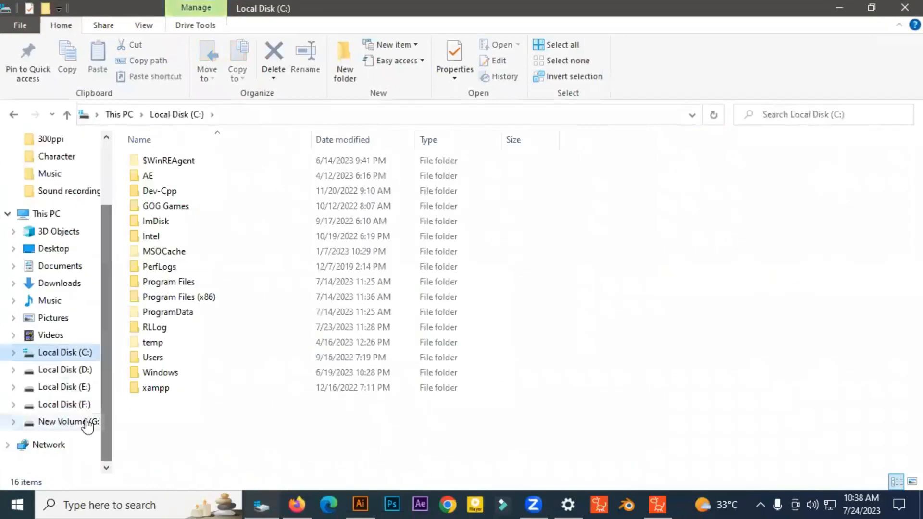
left_click(87, 426)
left_click(181, 344)
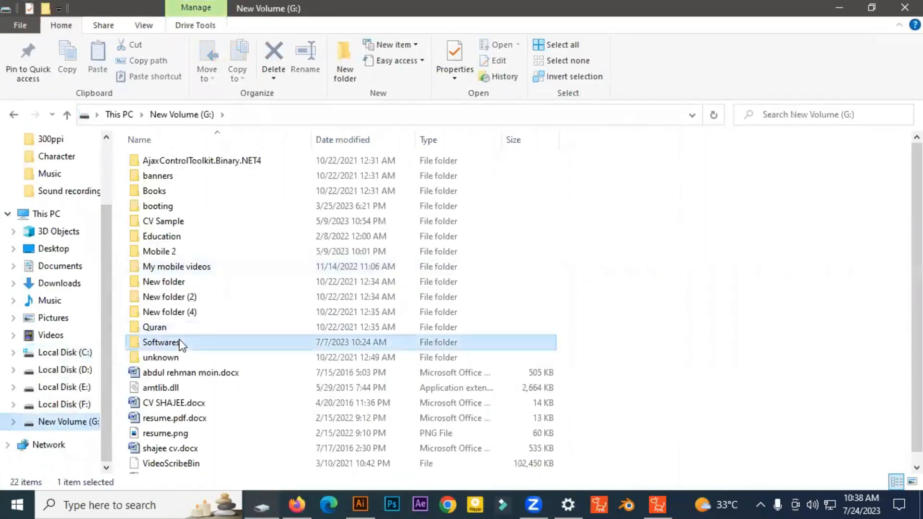
double_click(181, 343)
Open the 02. Samples folder inside the Reallusion Cartoon Animator 5 folder's Cartoon_Animator_5_Vector_Pipeline_Resource subfolders
scroll(251, 350, "down", 9)
scroll(251, 350, "up", 1)
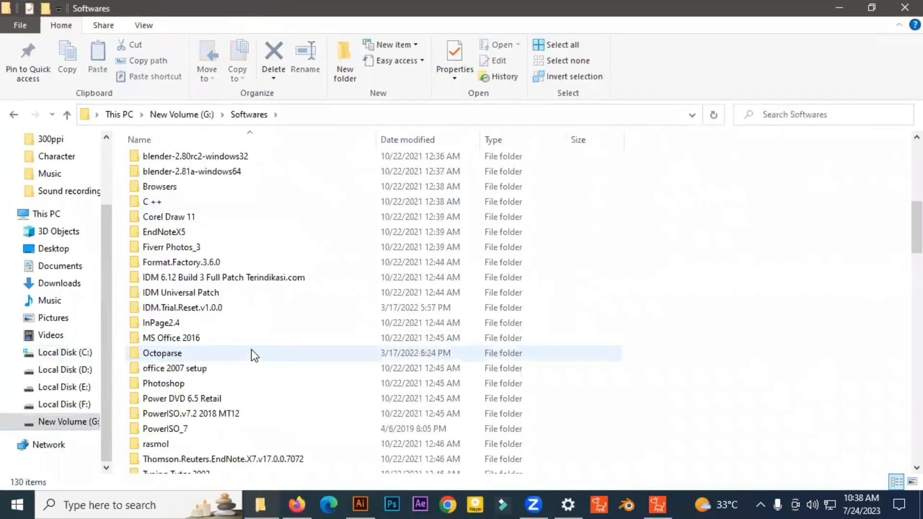
scroll(252, 350, "up", 4)
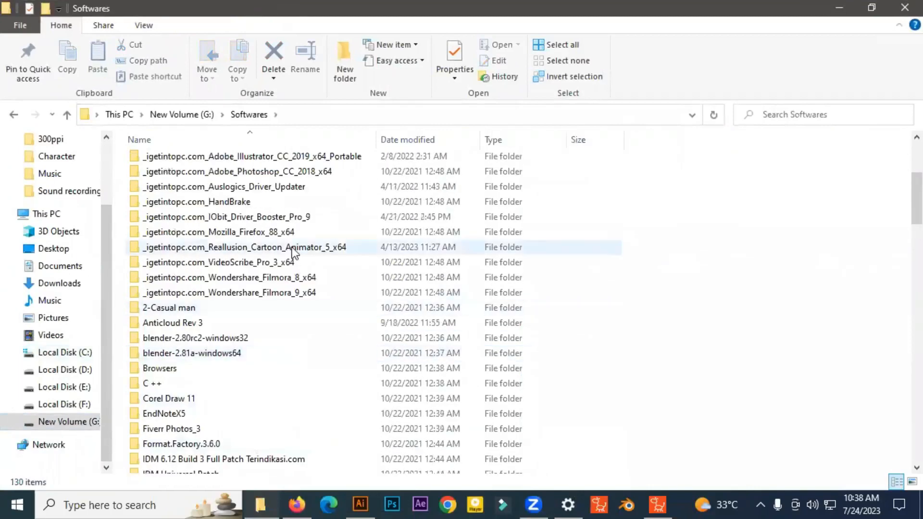
double_click(292, 247)
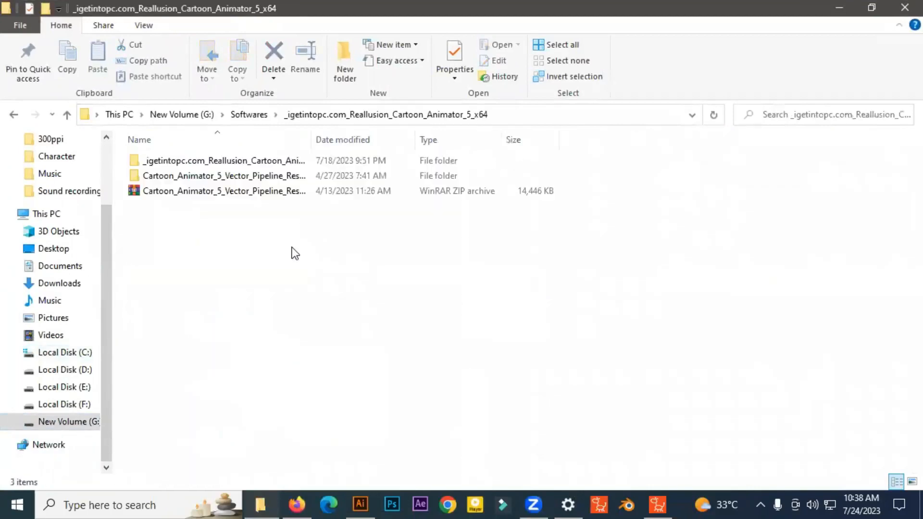
double_click(247, 175)
double_click(218, 161)
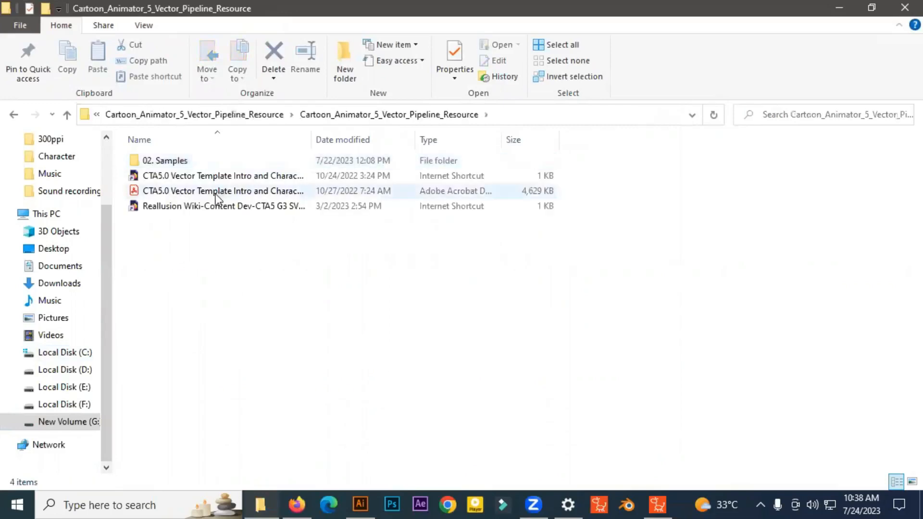
double_click(201, 160)
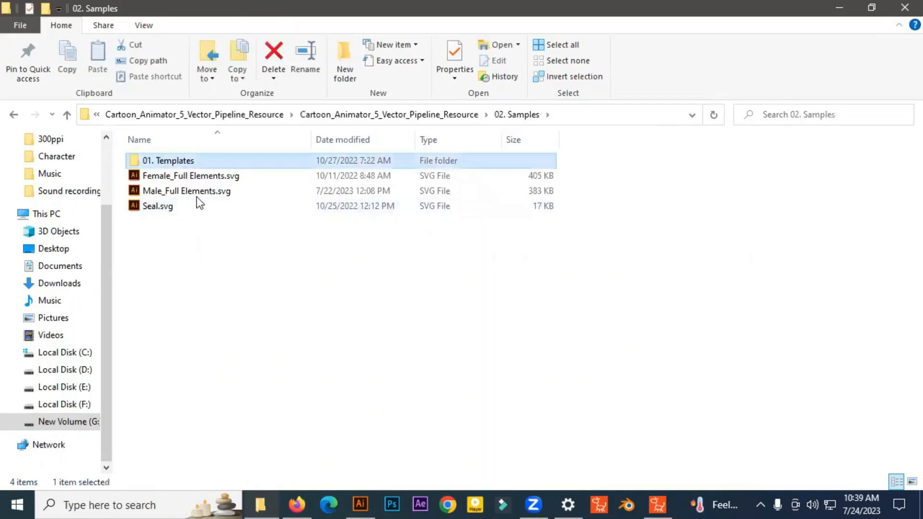
Look through the Affinity designer and SVG (Freebone, Prop, Scene) folders in 01. Templates, returning to 02. Samples
double_click(198, 164)
key("Return")
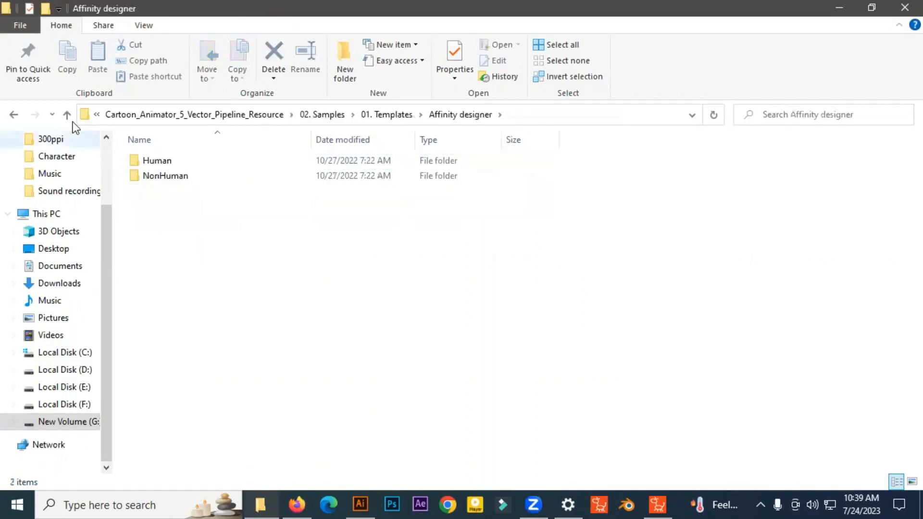
left_click(71, 119)
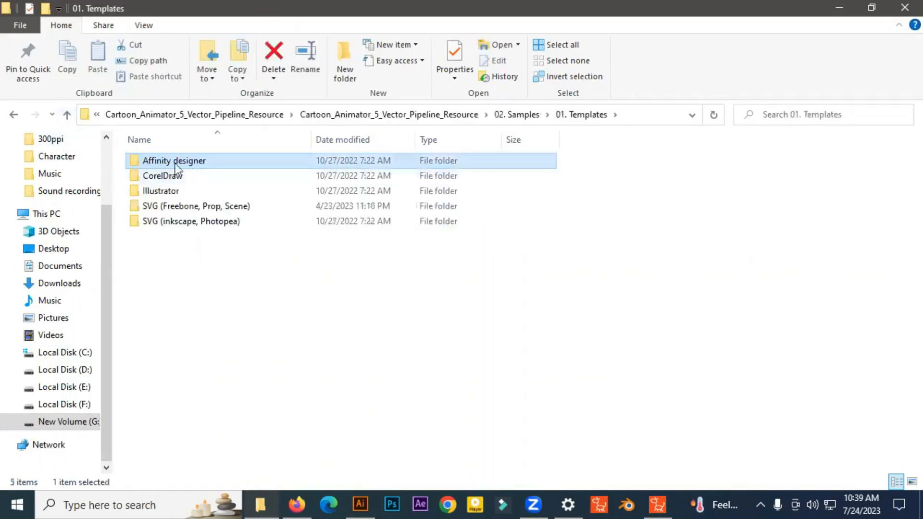
double_click(184, 208)
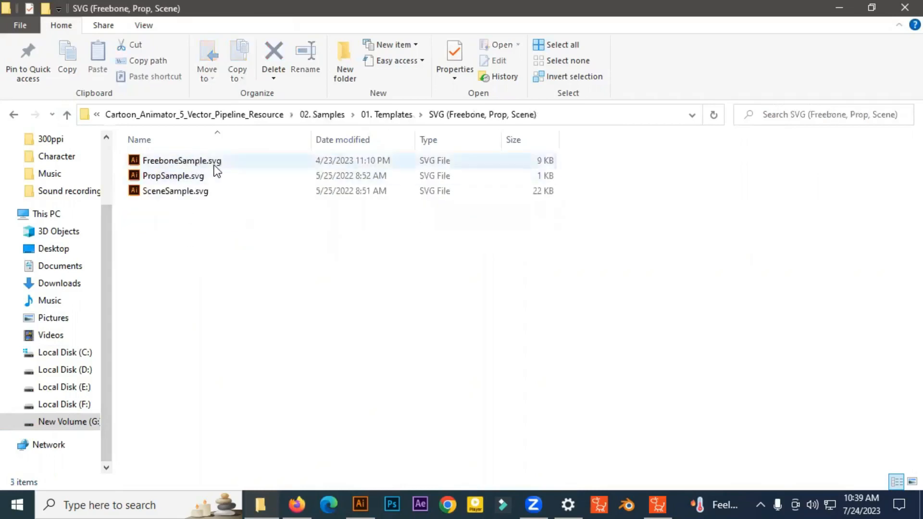
left_click(70, 117)
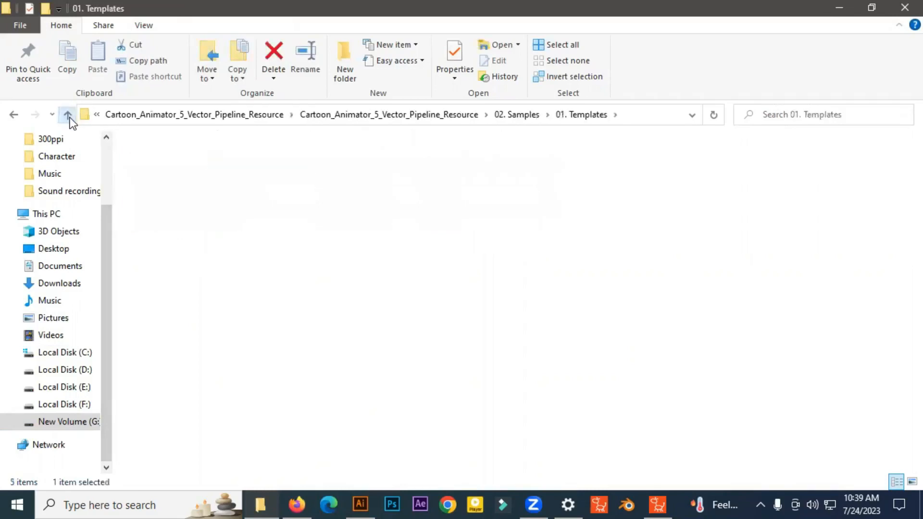
left_click(67, 115)
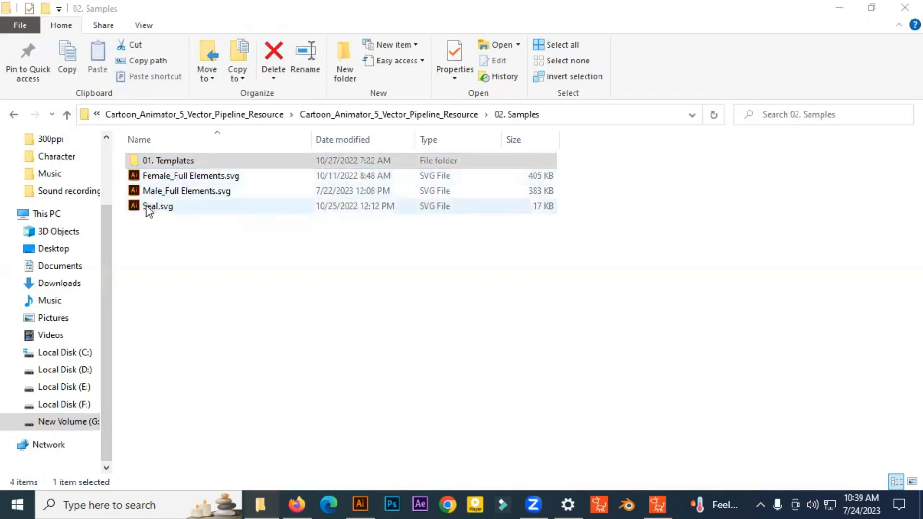
Open Male_Full Elements.svg in Illustrator, maximize the window and fit the artboard in view
left_click(181, 196)
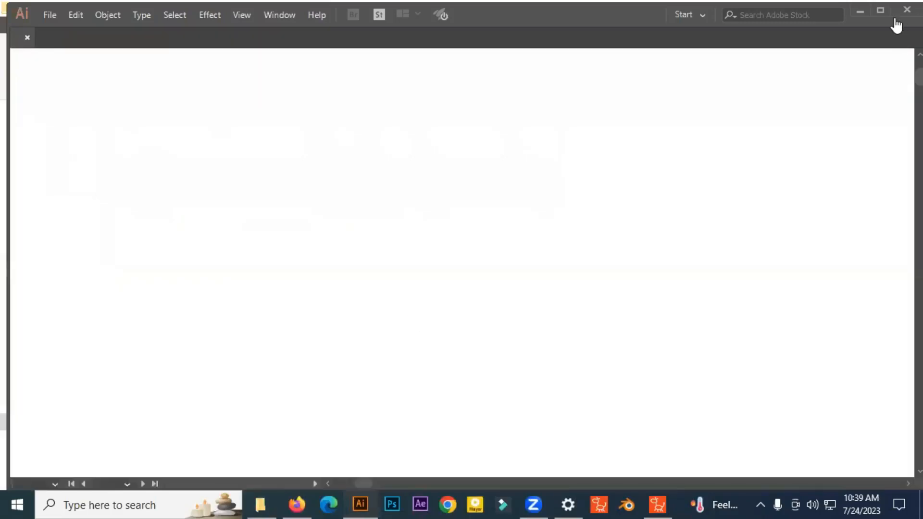
left_click(880, 12)
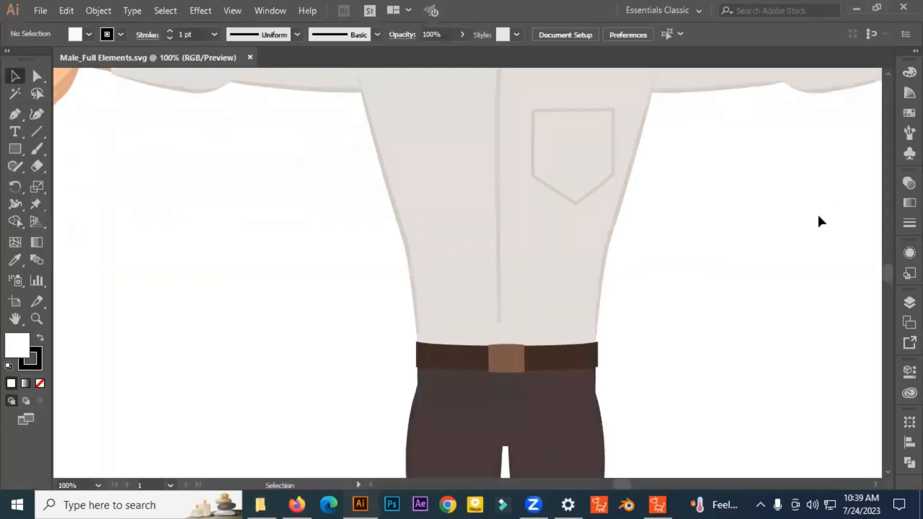
key("ctrl+0")
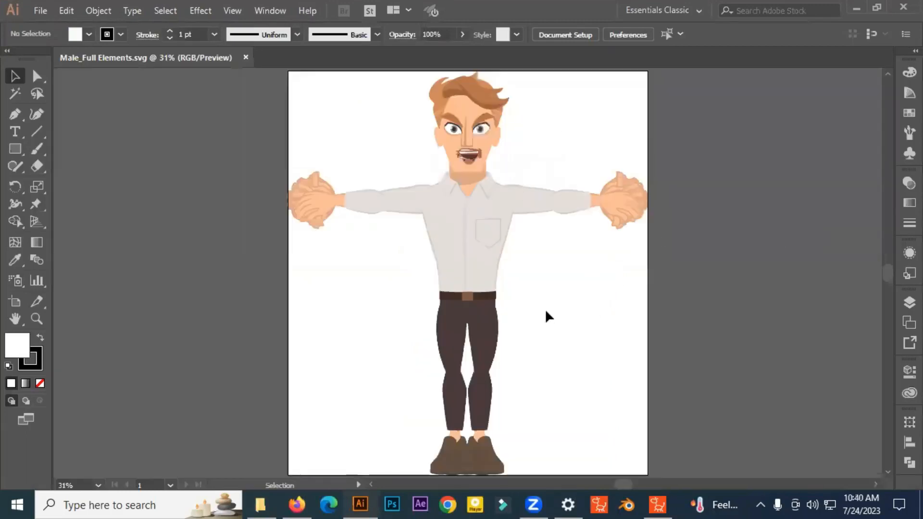
Expand Layer 1 in the layer list and show its RLBoneHead and RLBoneHuman groups
left_click(904, 305)
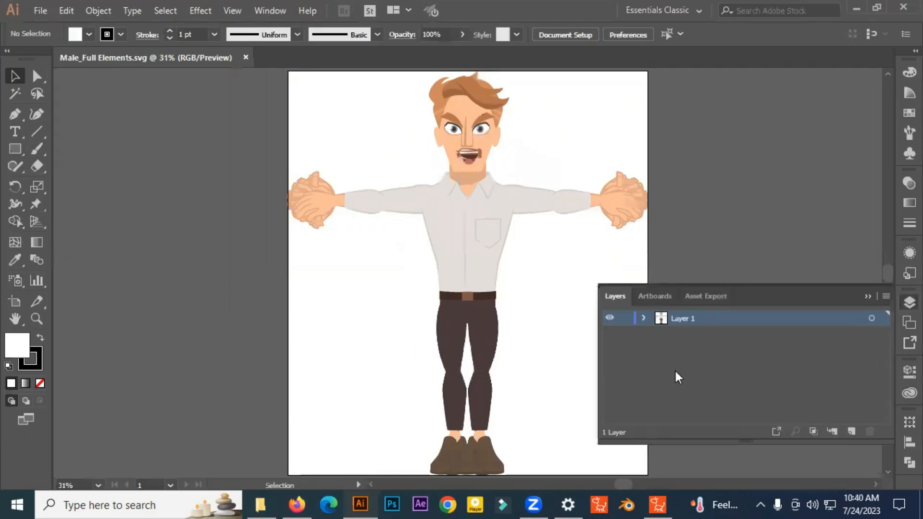
left_click(644, 318)
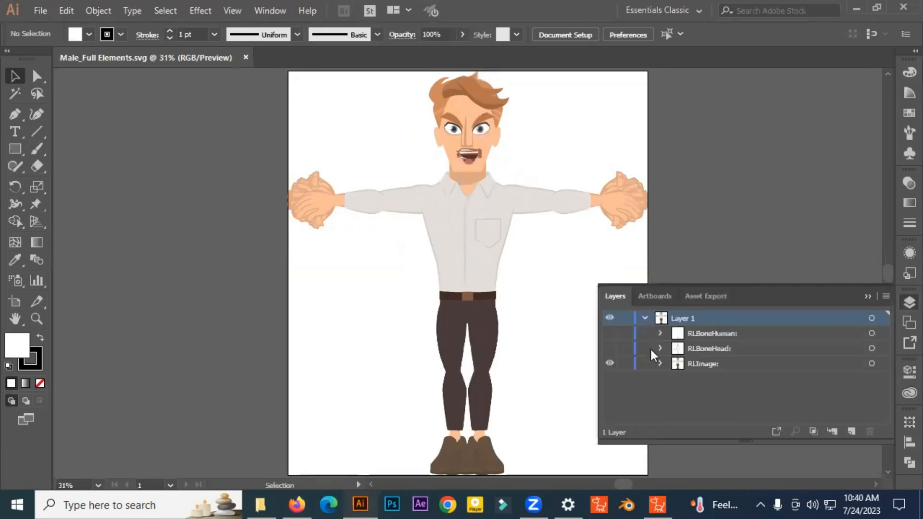
left_click(609, 348)
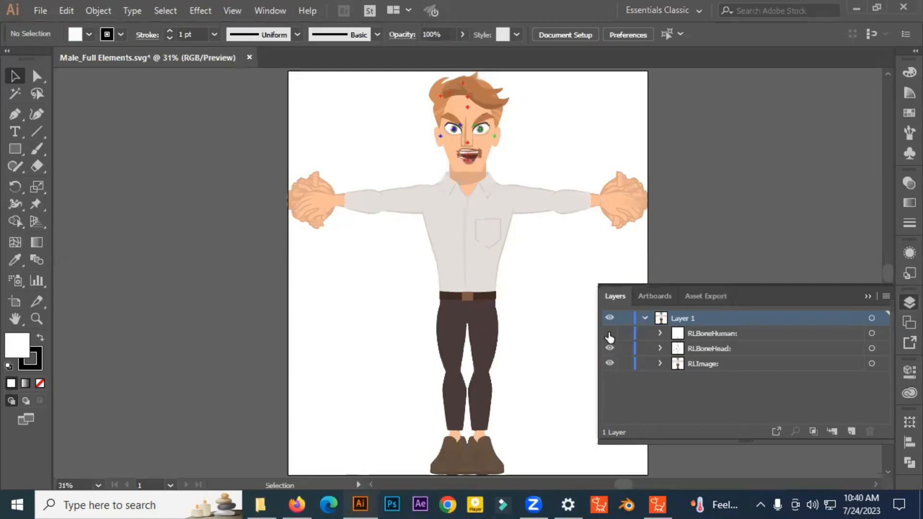
left_click(609, 333)
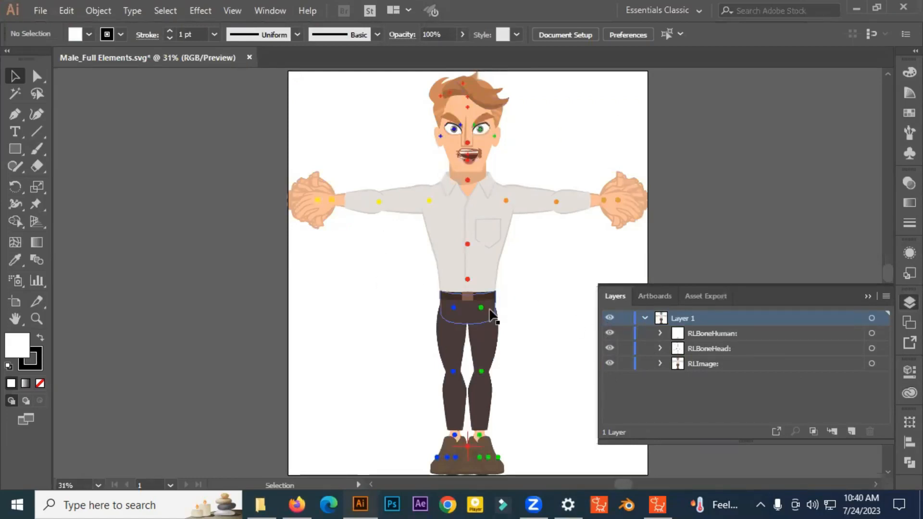
Examine the bone markers on the character's body and face, and hide the RLBoneHuman and RLBoneHead groups
scroll(491, 315, "up", 4)
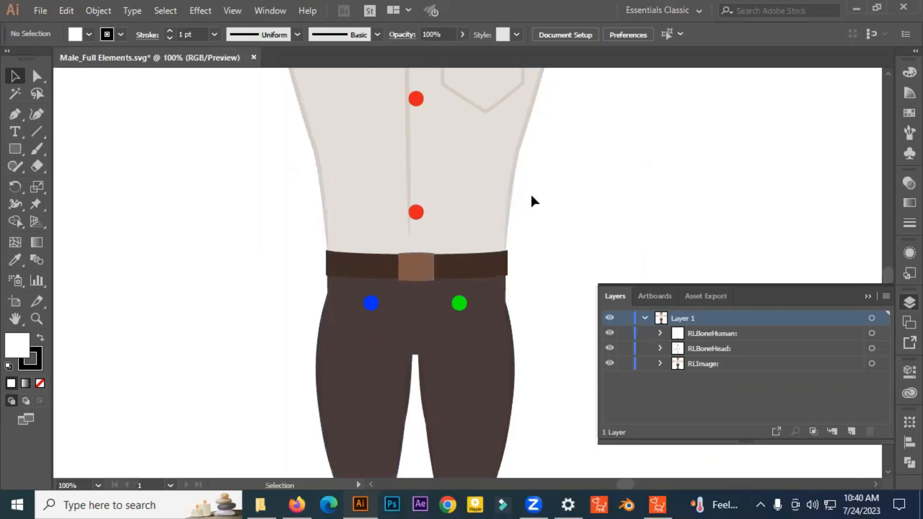
scroll(533, 202, "up", 10)
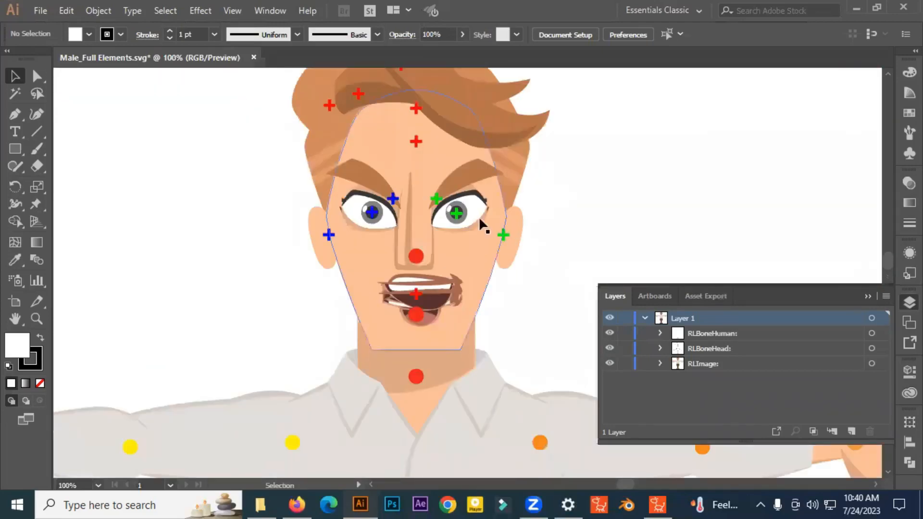
scroll(484, 228, "up", 2)
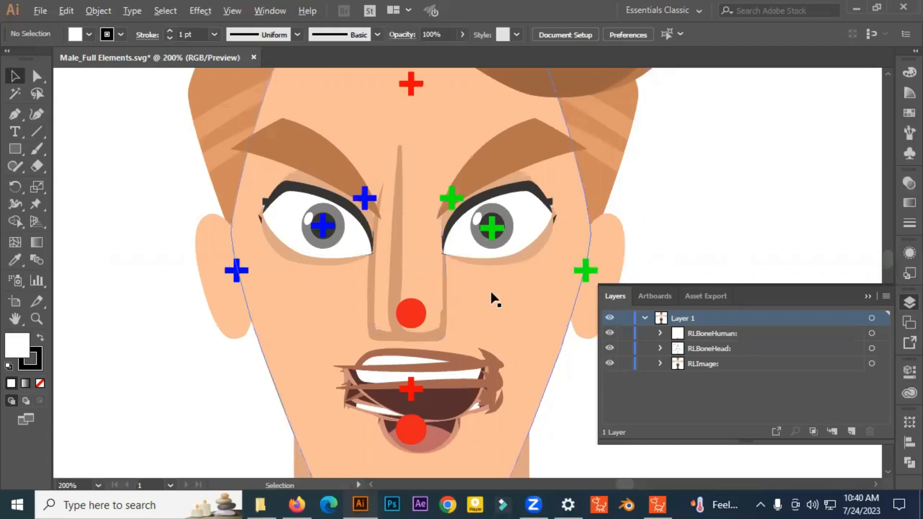
scroll(492, 299, "down", 4)
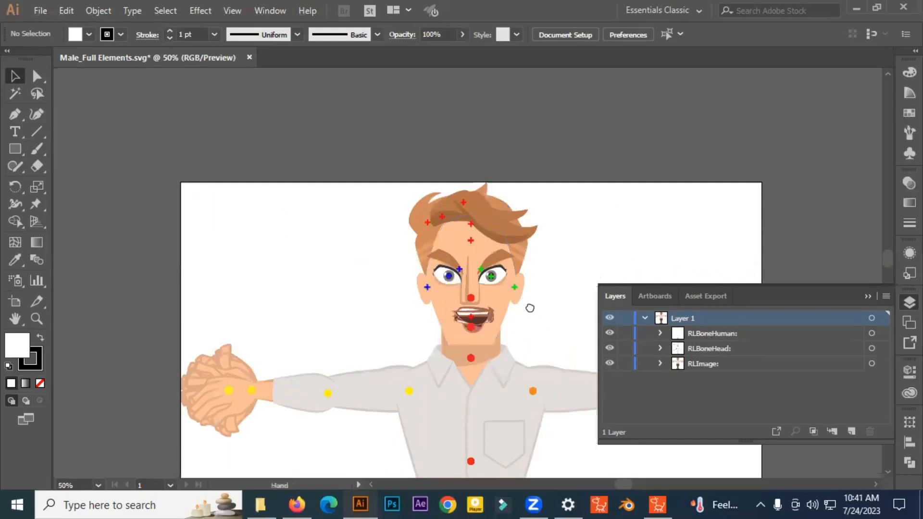
left_click_drag(529, 307, 439, 202)
scroll(435, 207, "down", 1, "alt")
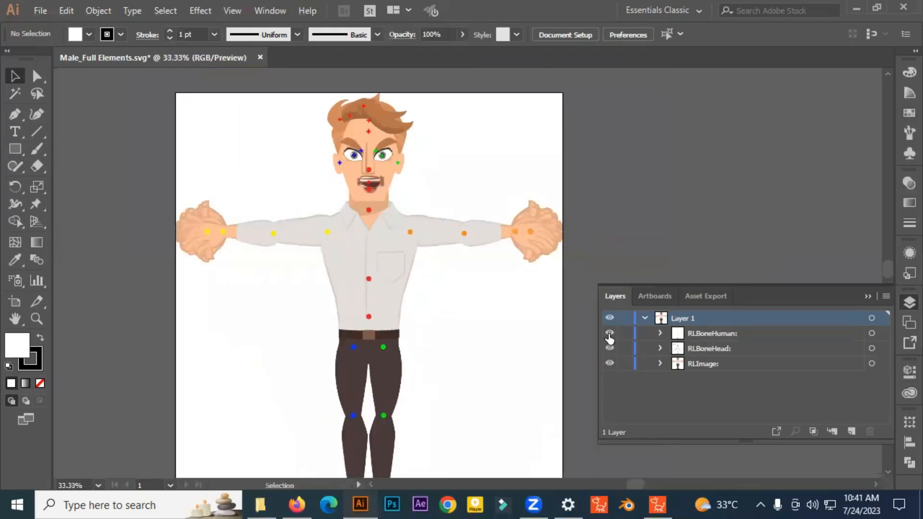
left_click(609, 334)
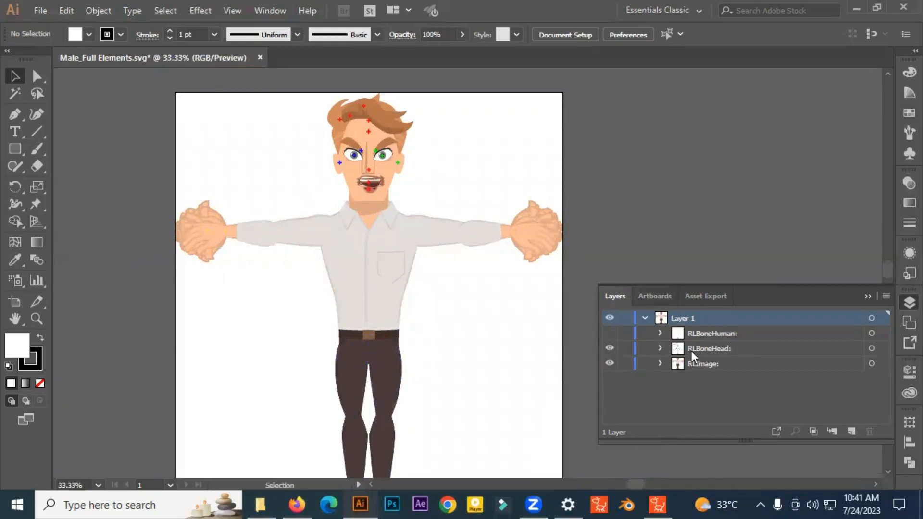
left_click(609, 348)
Expand the RLImage group, select the LHand artwork, and toggle its visibility off and on to identify it
left_click(658, 365)
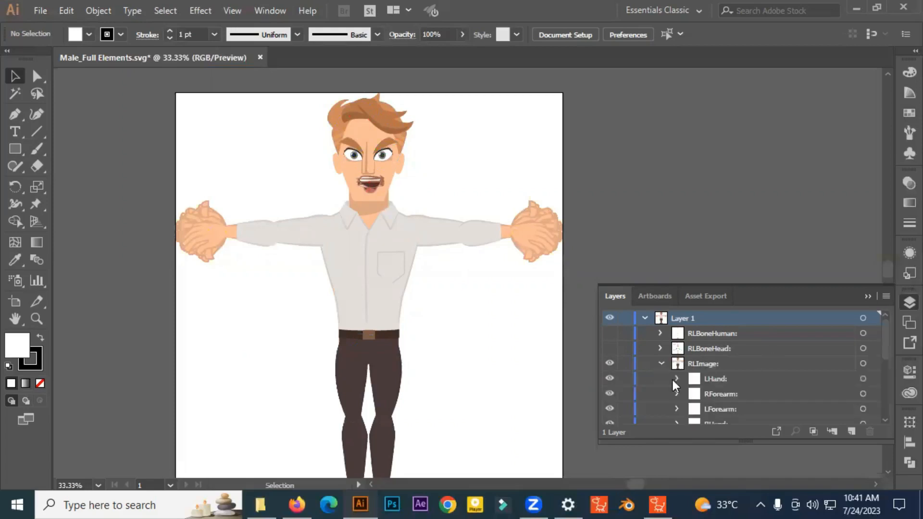
scroll(674, 385, "down", 3)
scroll(676, 386, "up", 3)
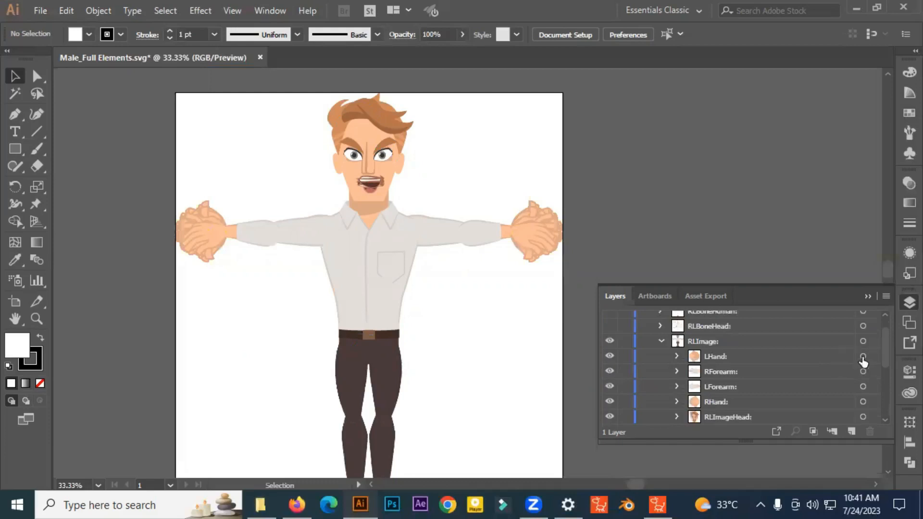
left_click(863, 356)
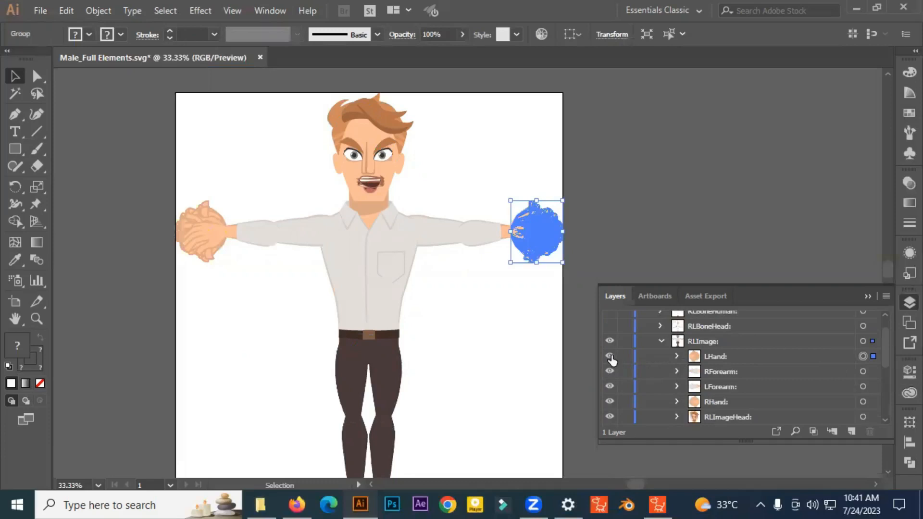
left_click(609, 356)
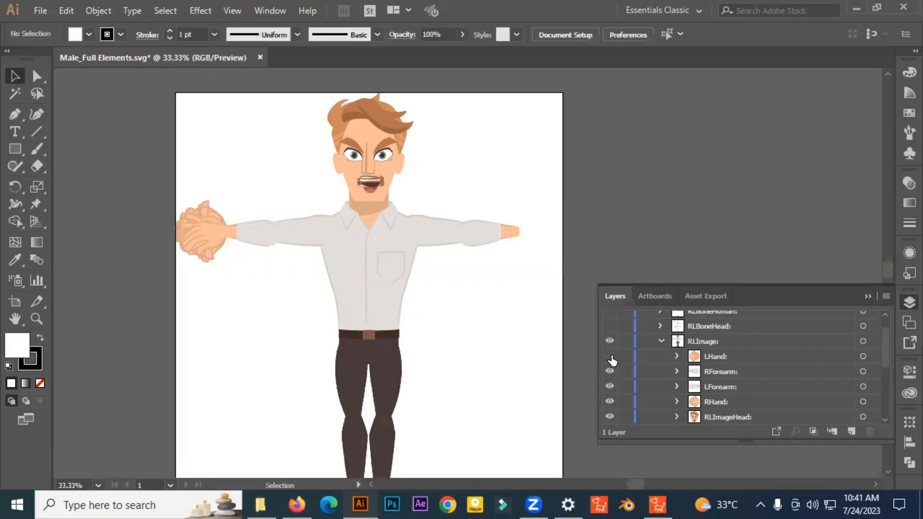
left_click(610, 356)
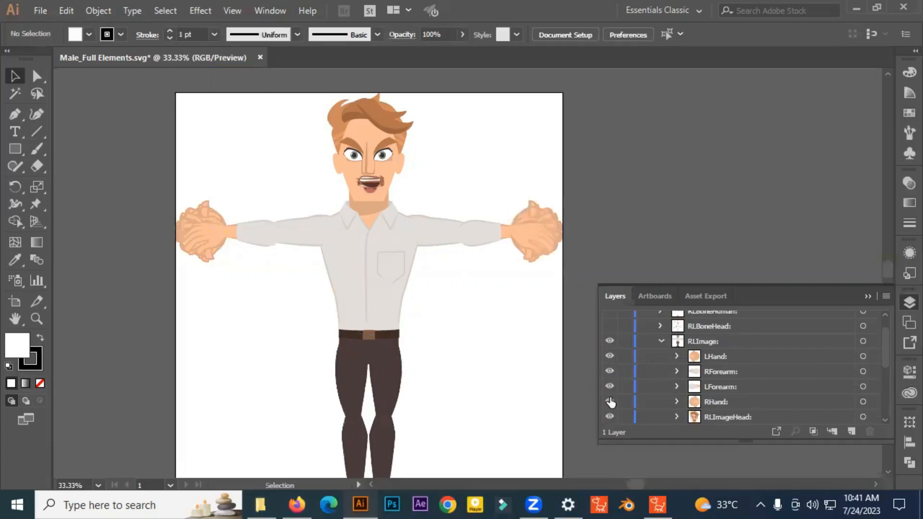
Toggle the visibility of the RHand, LForearm and RForearm groups off and on to identify each part
left_click(610, 402)
left_click(610, 401)
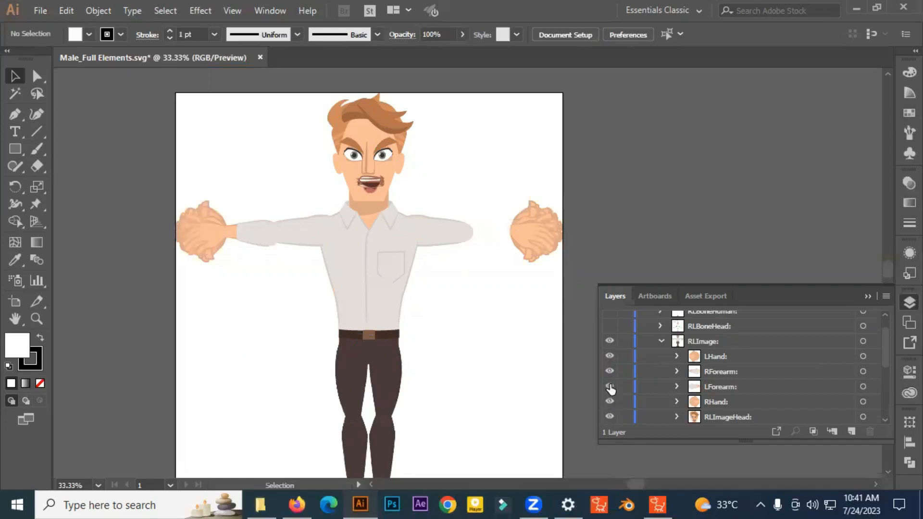
left_click(610, 386)
left_click(609, 374)
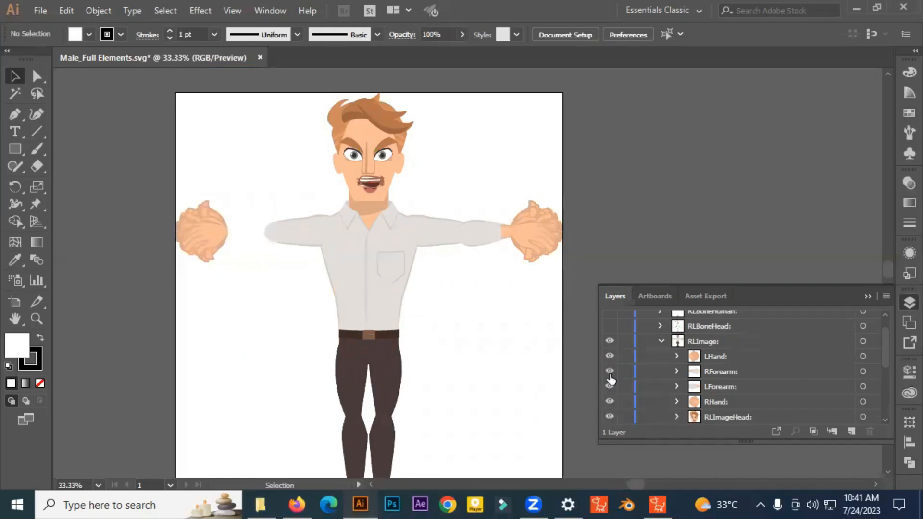
left_click(609, 374)
Toggle the visibility of the RLImageHead and Hip groups off and on to identify each body part
scroll(610, 378, "down", 1)
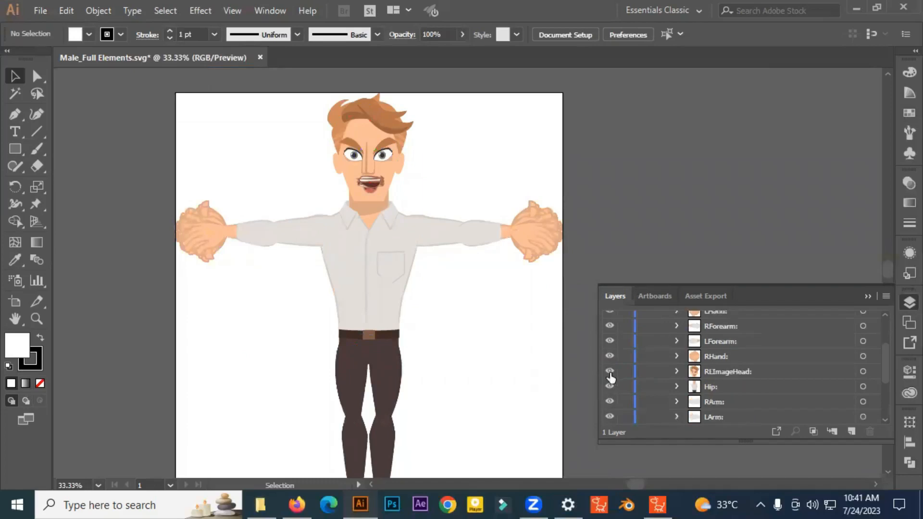
left_click(610, 372)
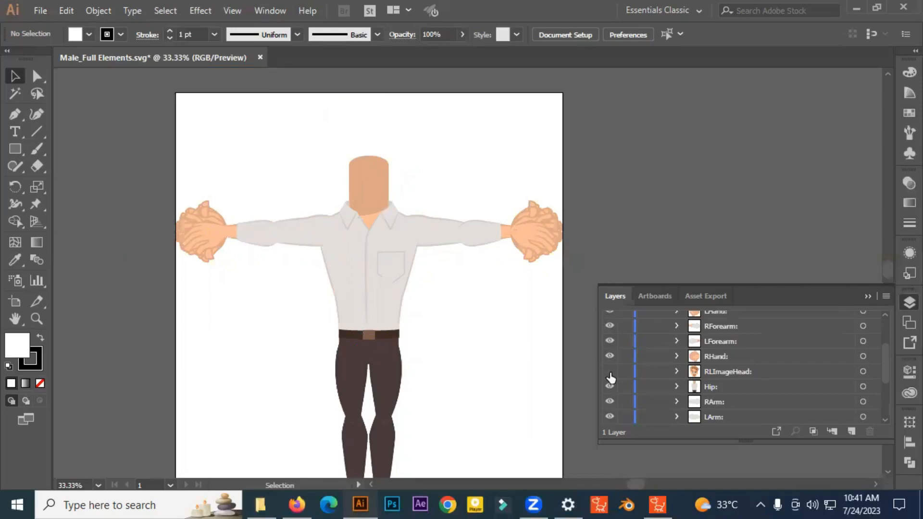
left_click(610, 372)
scroll(610, 378, "down", 1)
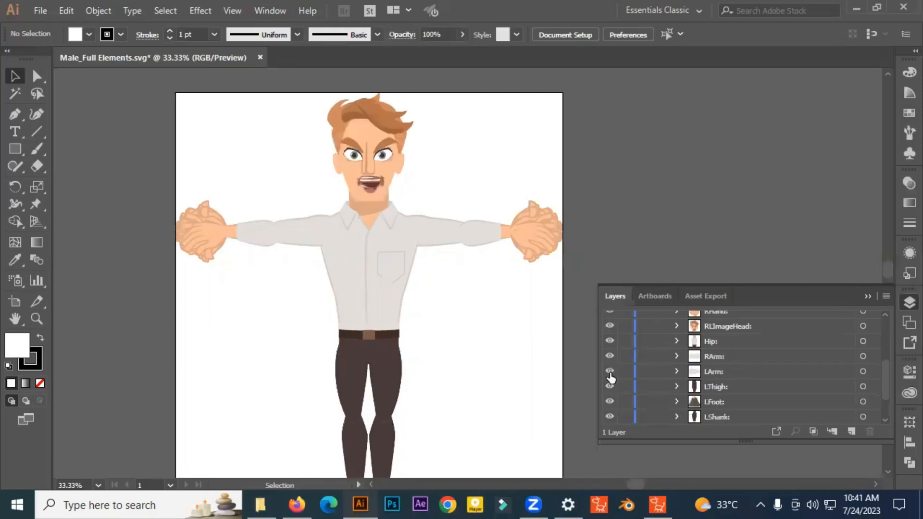
left_click(609, 341)
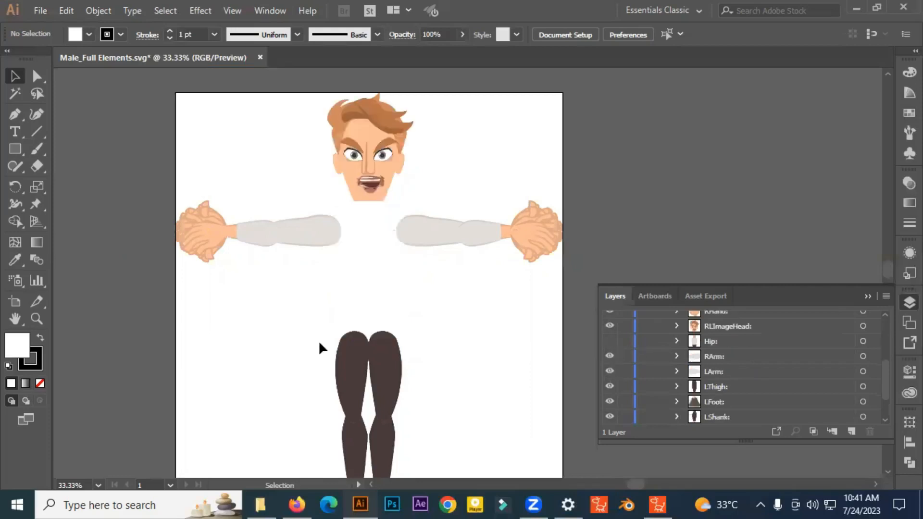
left_click(608, 342)
left_click(609, 342)
left_click(610, 344)
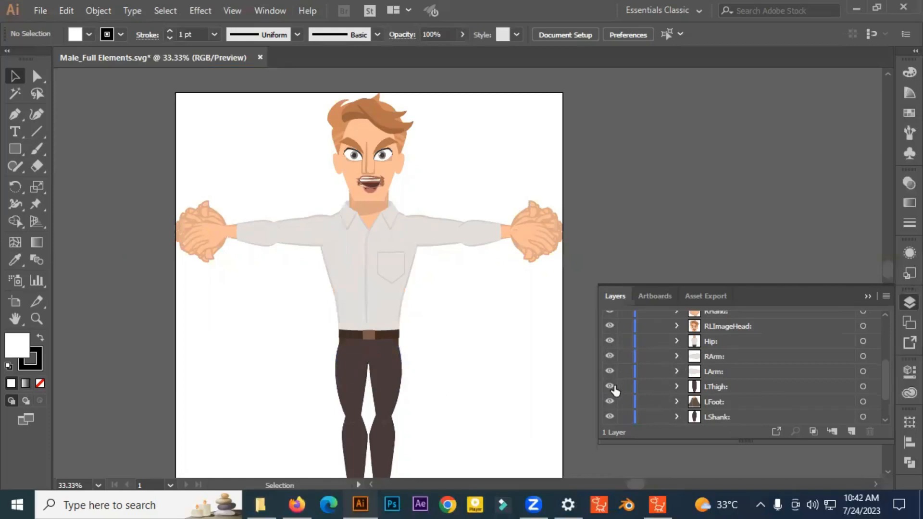
Hide the LThigh, LFoot, LShank, RThigh, RFoot and RShank groups to identify the leg parts
left_click(609, 387)
left_click(609, 402)
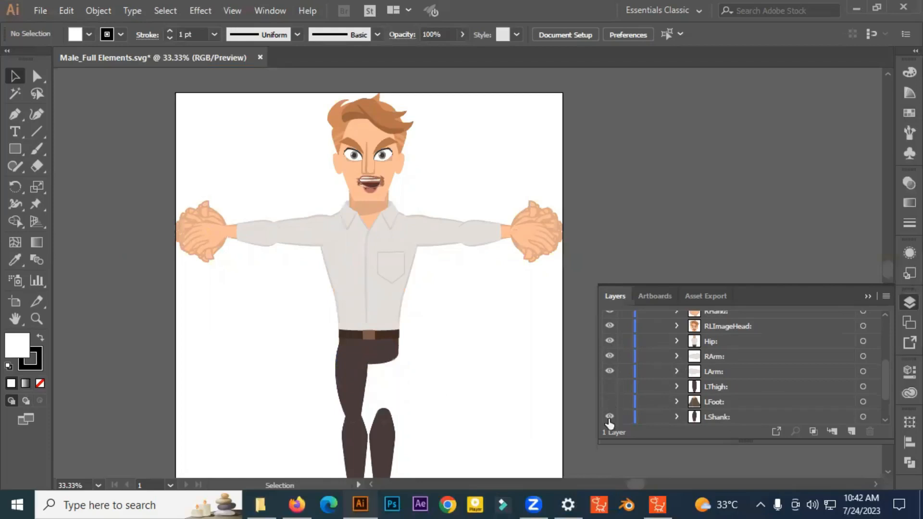
left_click(609, 419)
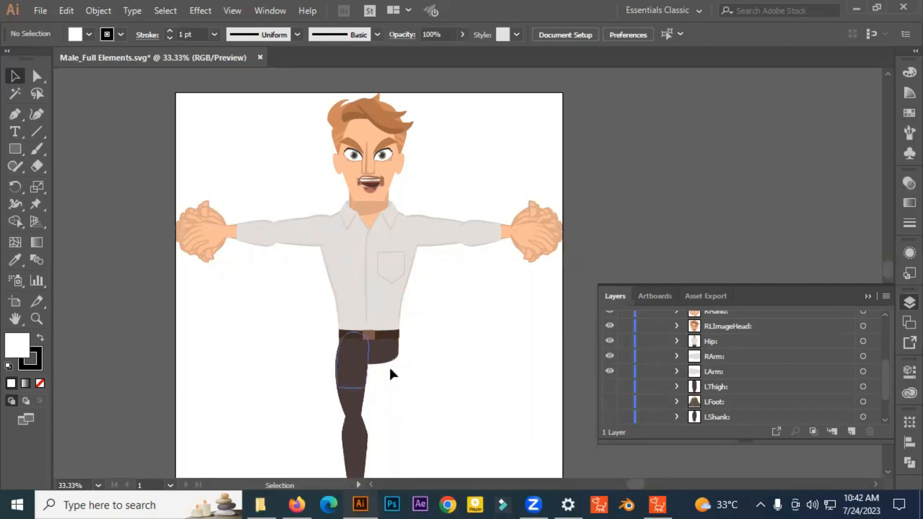
scroll(610, 402, "down", 3)
left_click(609, 386)
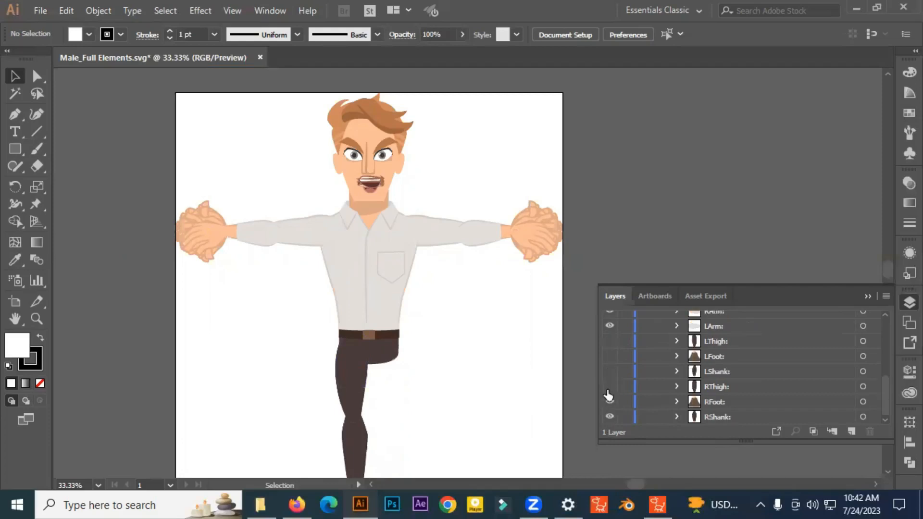
left_click(610, 402)
left_click(610, 416)
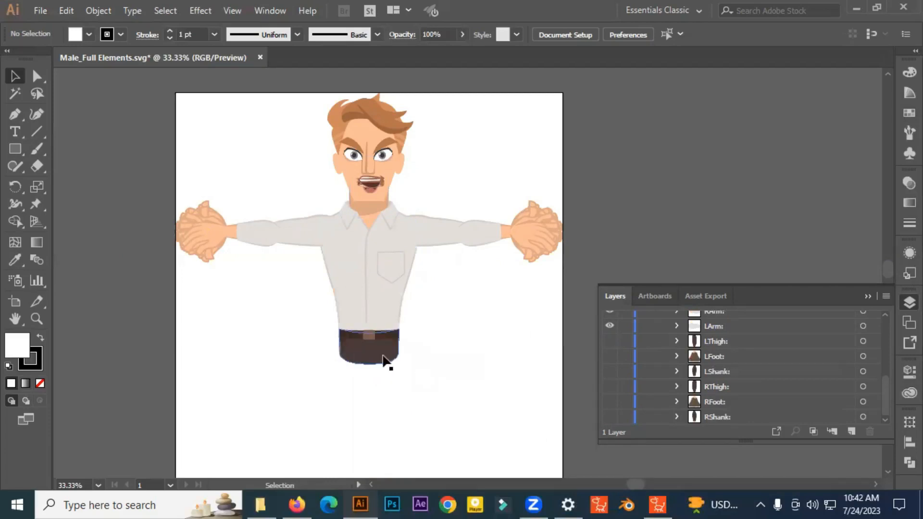
Show all six leg groups again and collapse the layer list
left_click(608, 341)
left_click_drag(608, 361, 610, 391)
left_click(609, 402)
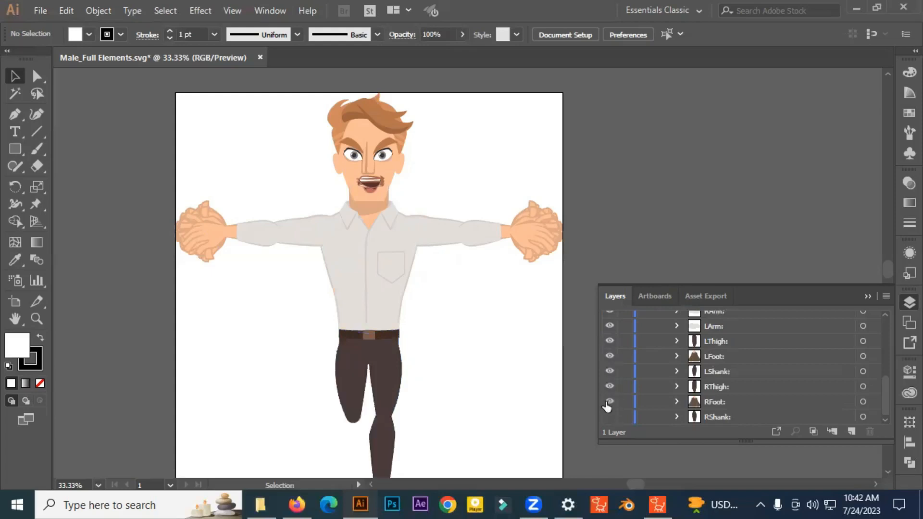
left_click(609, 418)
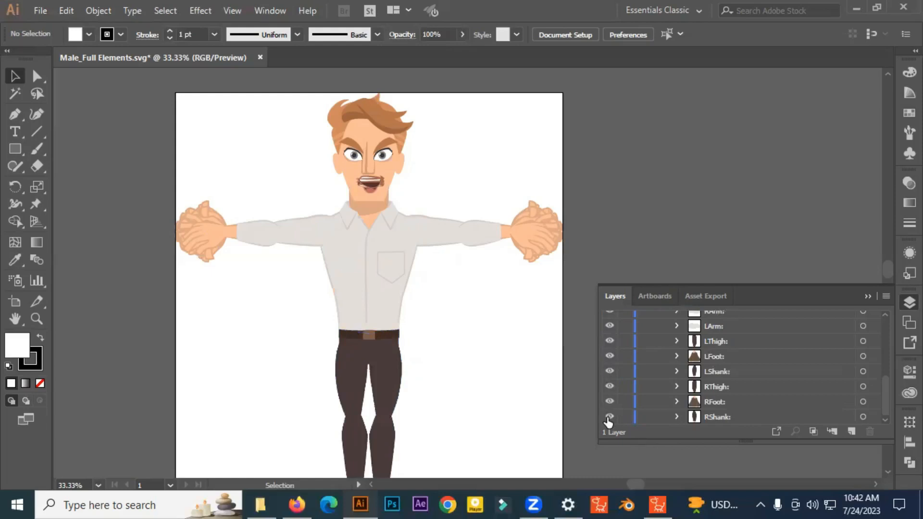
left_click(867, 297)
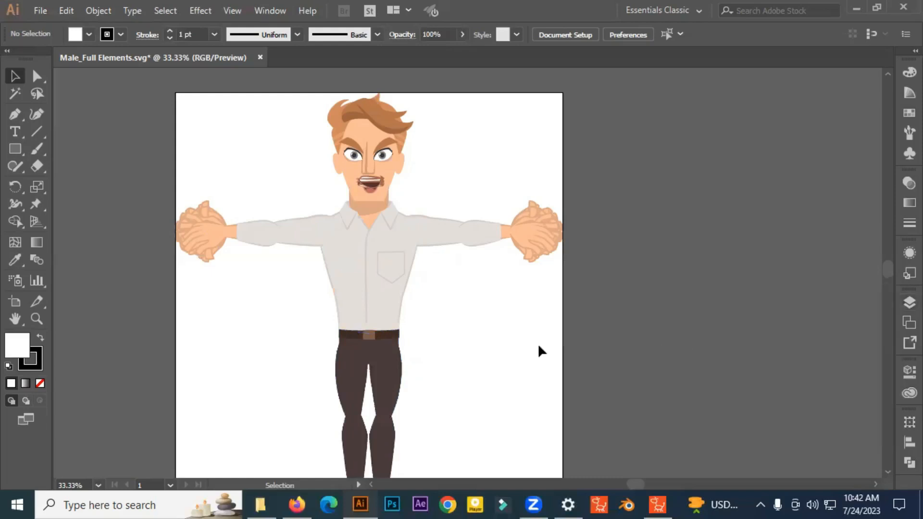
Draw a wide, flat white rectangle on the empty canvas beside the character's artboard
left_click(15, 148)
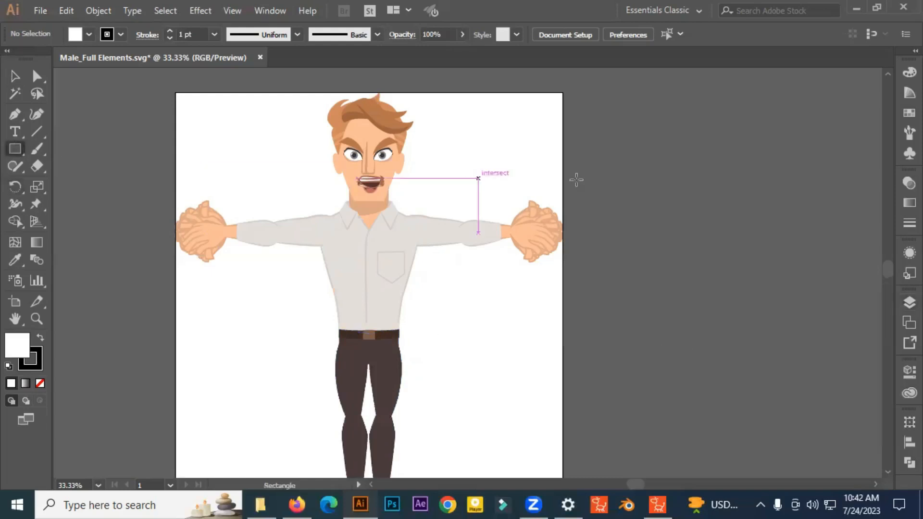
mouse_move(647, 163)
left_mouse_down()
mouse_move(702, 190)
mouse_move(777, 191)
left_mouse_up()
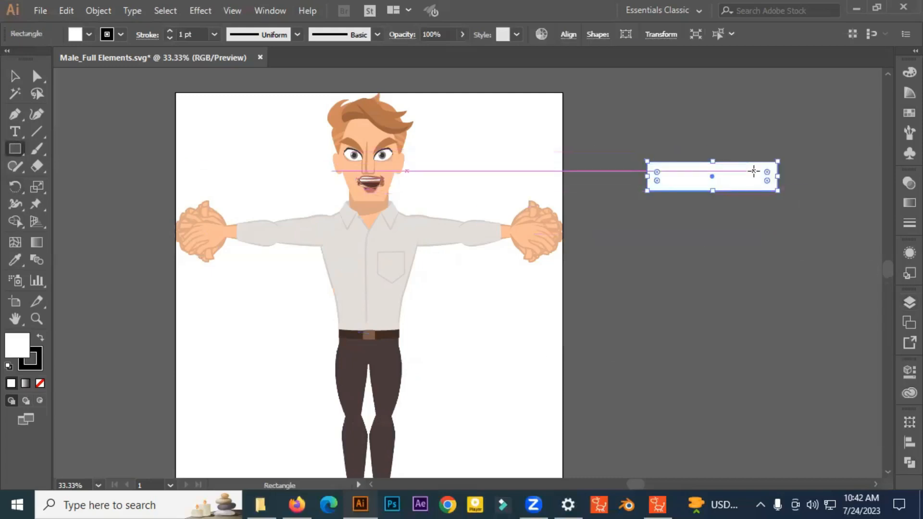
key("v")
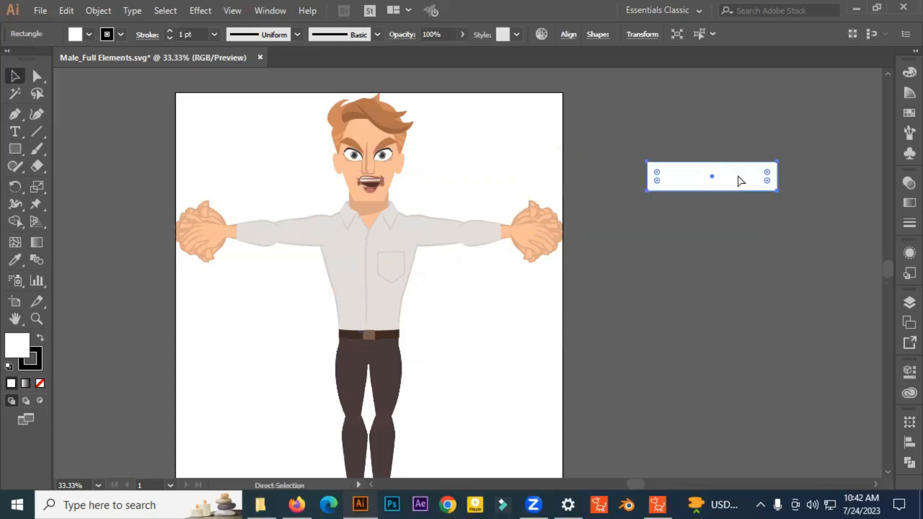
Copy the rectangle, dismiss the download manager's clipboard link prompt, and exit the download manager
key("ctrl+c")
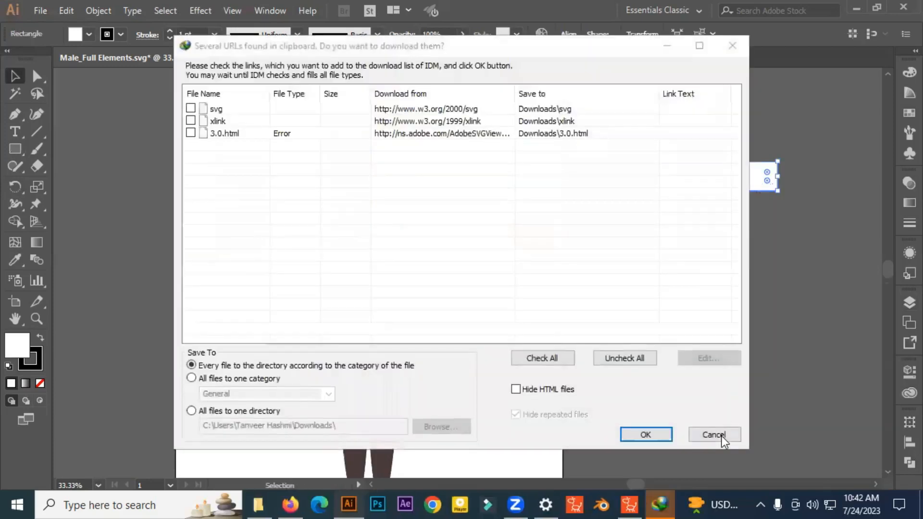
left_click(718, 430)
left_click(760, 503)
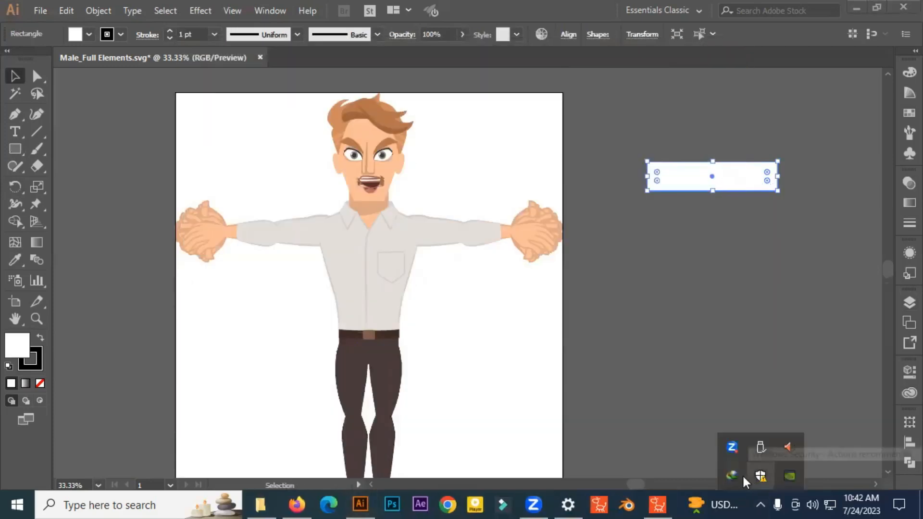
right_click(735, 472)
left_click(763, 464)
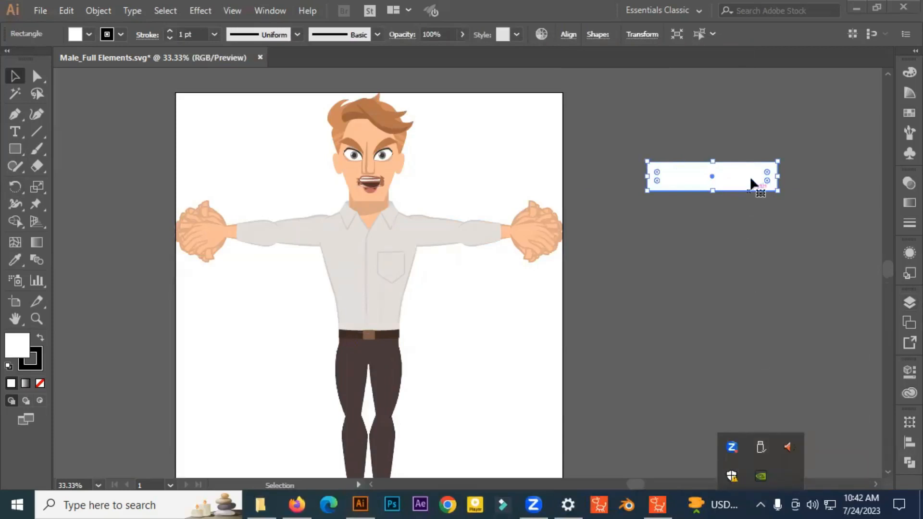
Try a copy of the rectangle turned vertical and placed at the original's right end, and undo it all
left_click_drag(758, 185, 726, 302)
left_click_drag(712, 224, 762, 212)
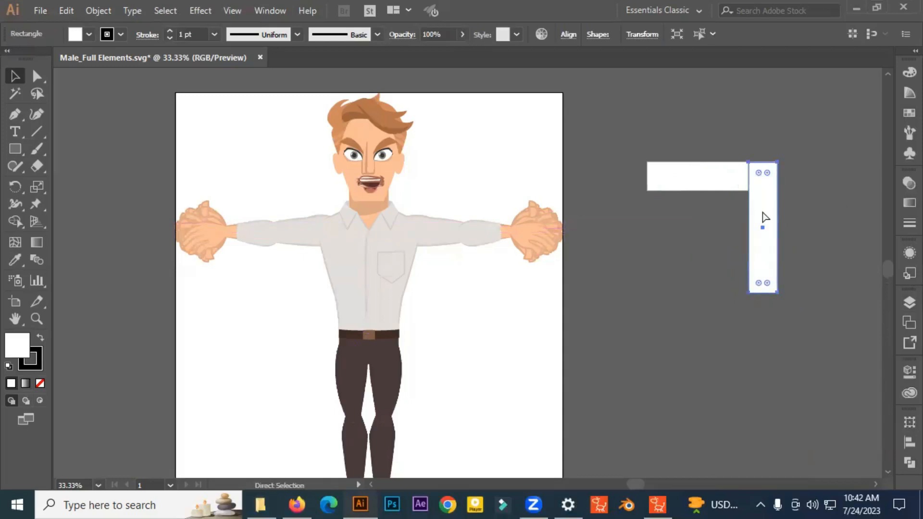
key("ctrl+z")
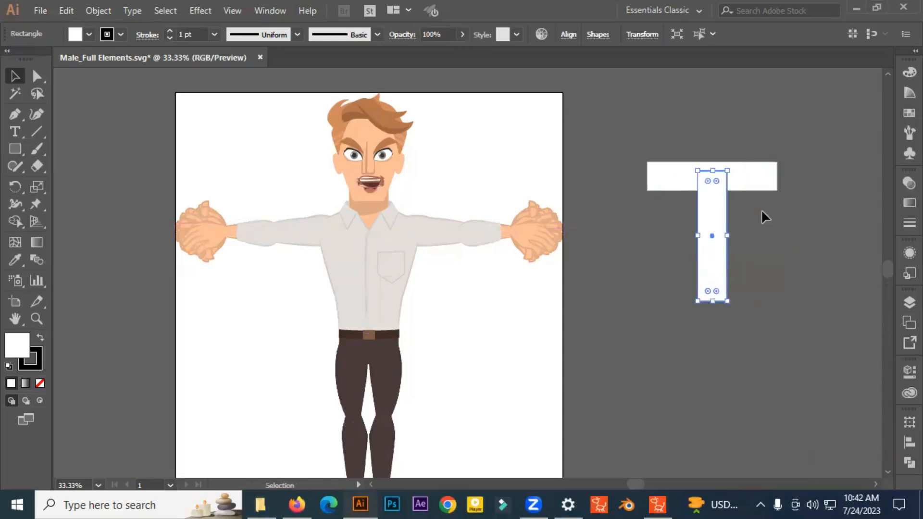
key("ctrl+z")
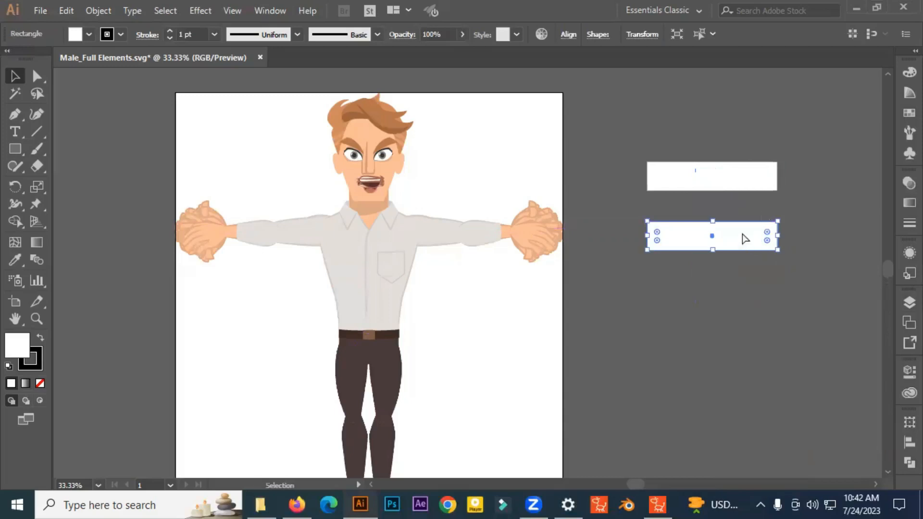
key("ctrl+z")
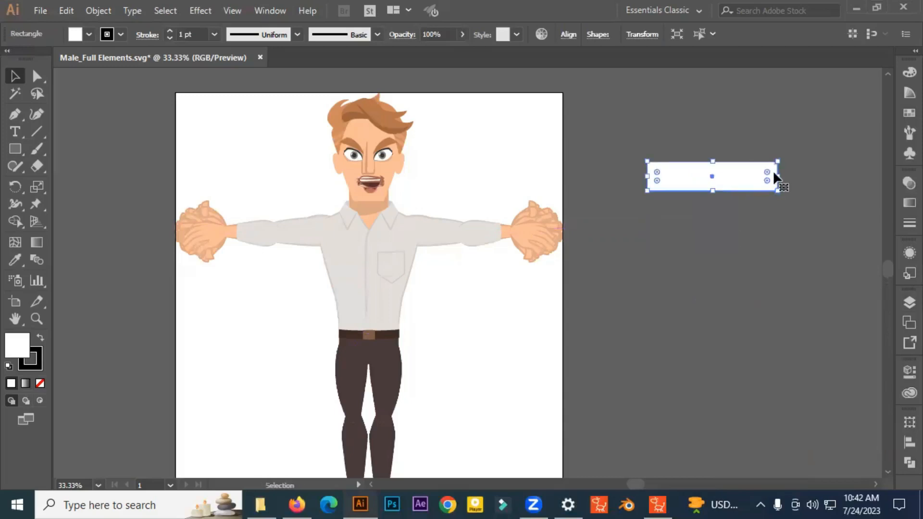
Try rotating the rectangle about a point near its left end until it hangs vertically, and undo the rotation
left_click(15, 188)
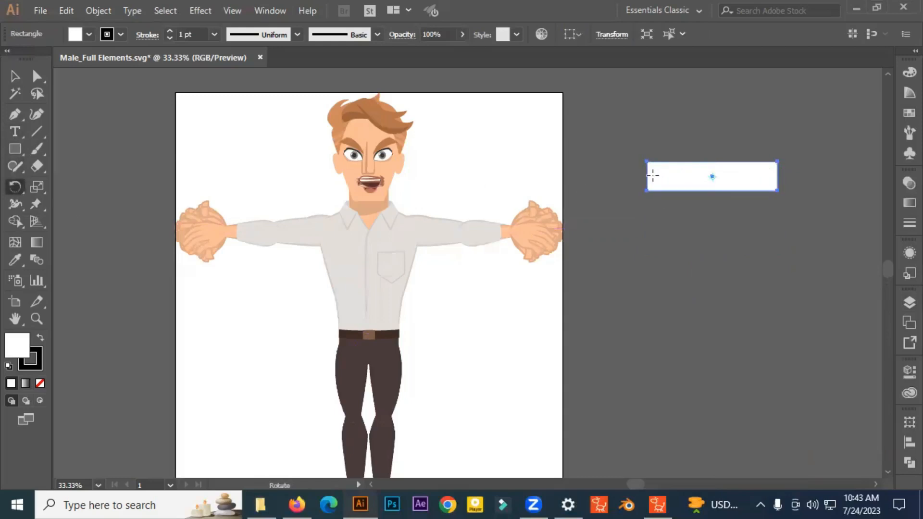
left_click_drag(776, 160, 662, 263)
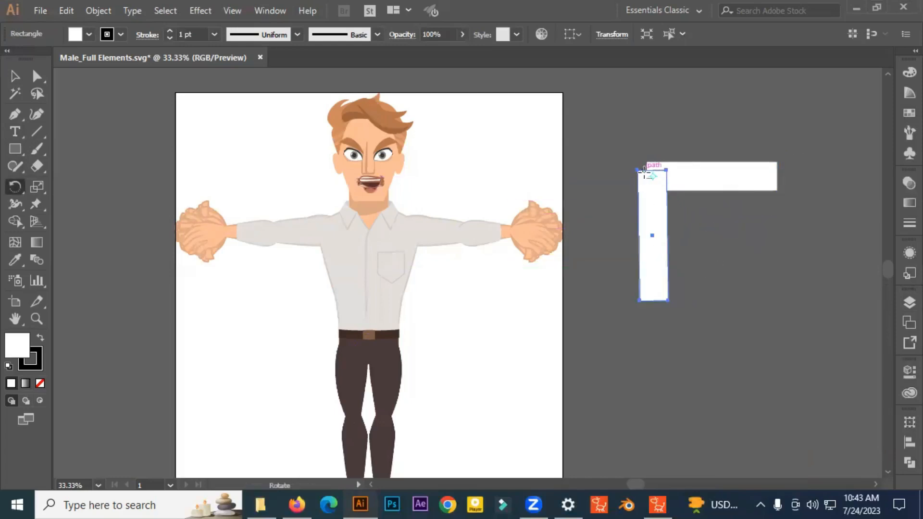
scroll(644, 172, "up", 4)
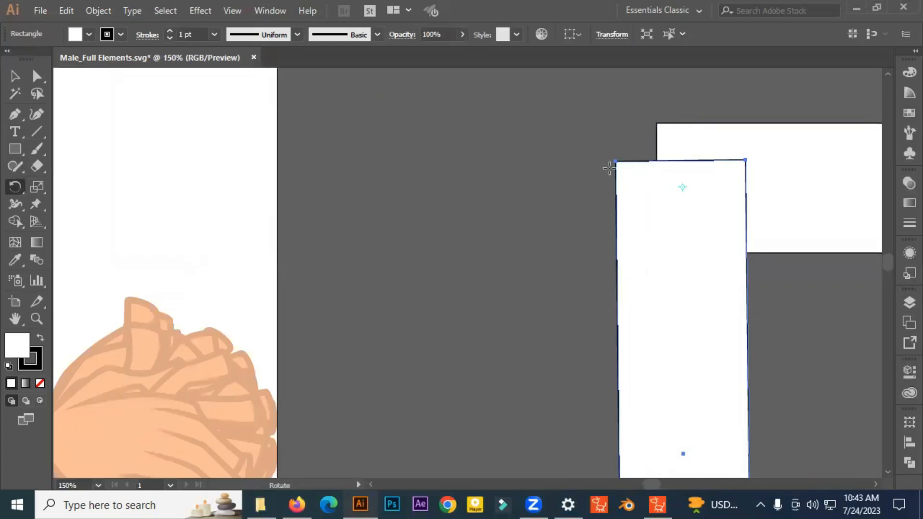
key("ctrl+z")
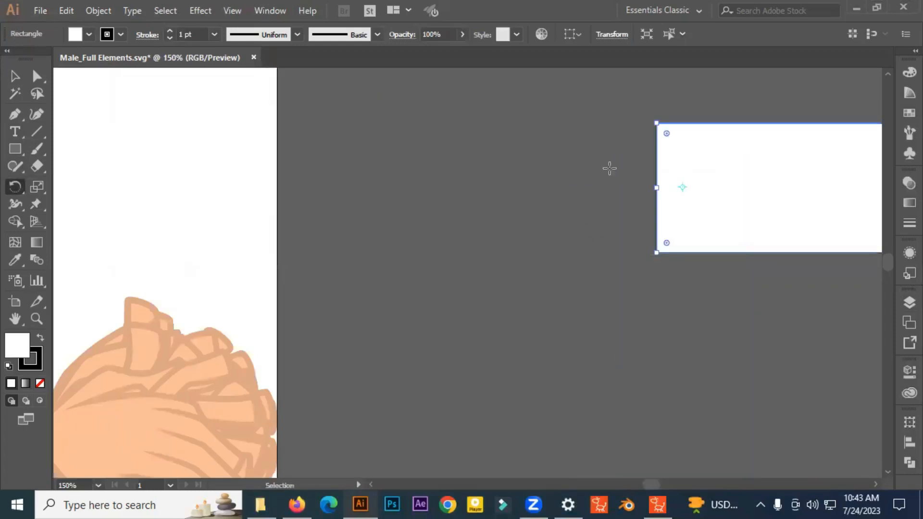
Duplicate the rectangle directly below the original
scroll(609, 168, "down", 2)
left_click_drag(679, 249, 594, 251)
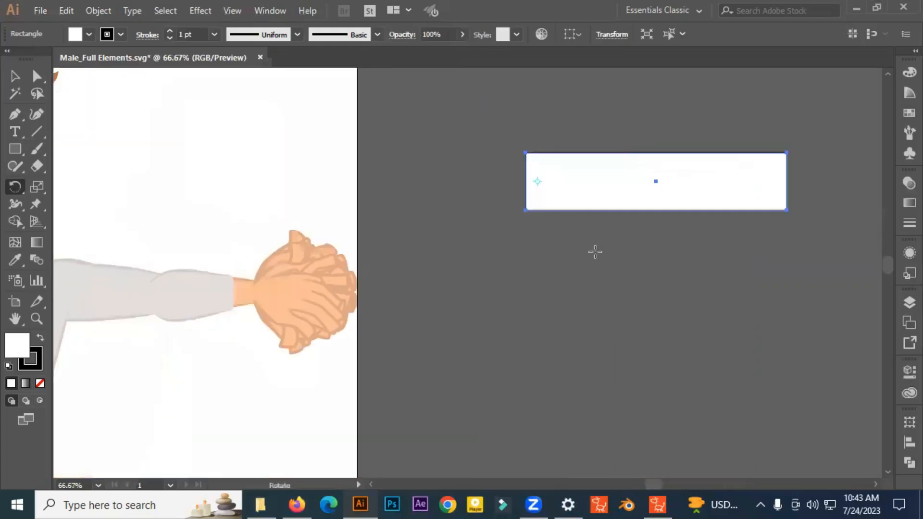
key("v")
left_click(603, 218)
left_click_drag(588, 183, 577, 273)
key("ctrl+z")
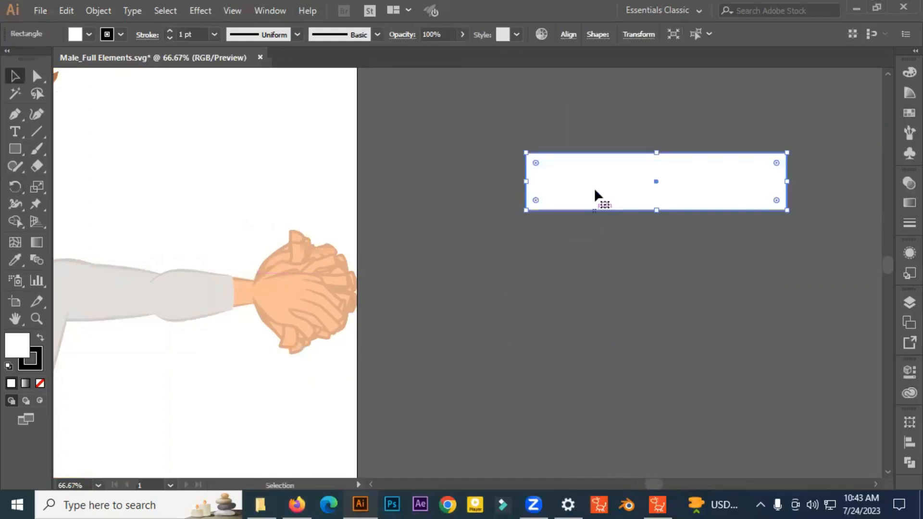
left_click(599, 275)
left_click_drag(622, 198, 626, 275)
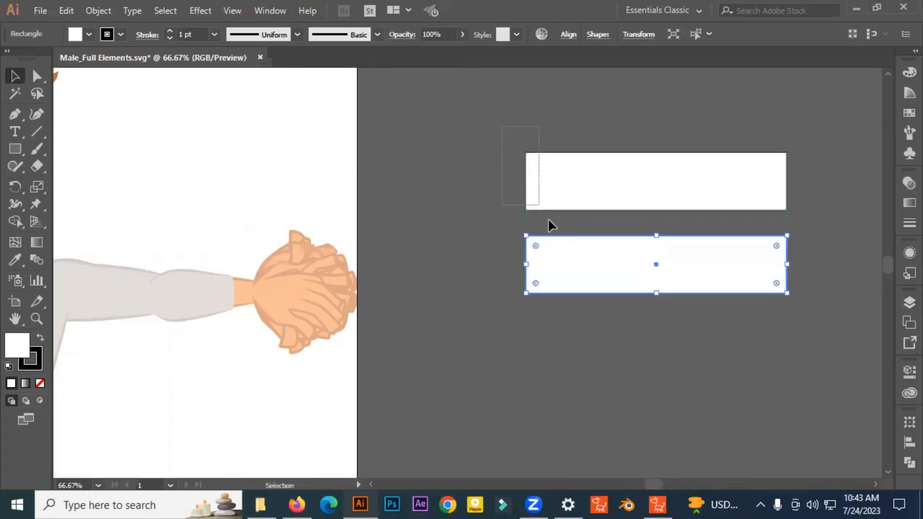
Round the ends of the upper rectangle fully by adjusting its live corners
left_click(545, 196)
key("a")
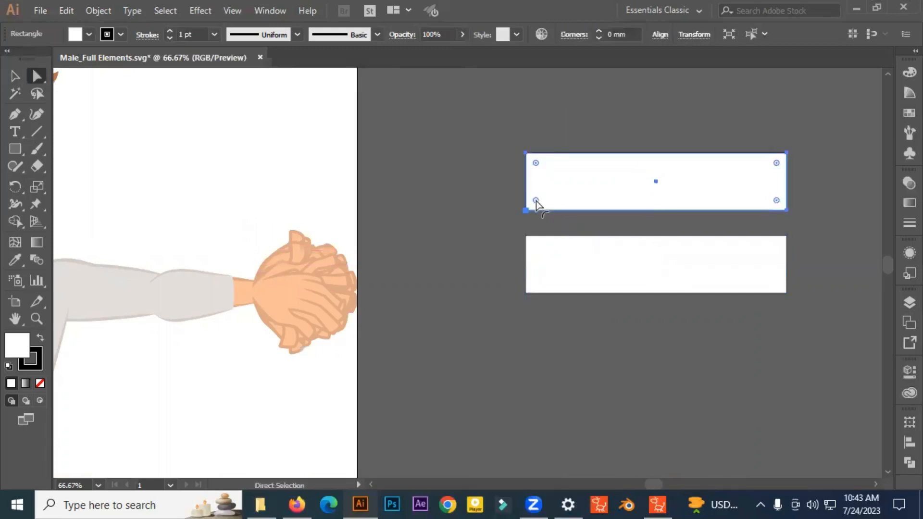
left_click_drag(535, 201, 630, 175)
Fully round the lower rectangle's two left corners and place the shape exactly over the upper one
left_click_drag(521, 224, 569, 336)
left_click_drag(547, 284, 616, 190)
key("v")
left_click(632, 298)
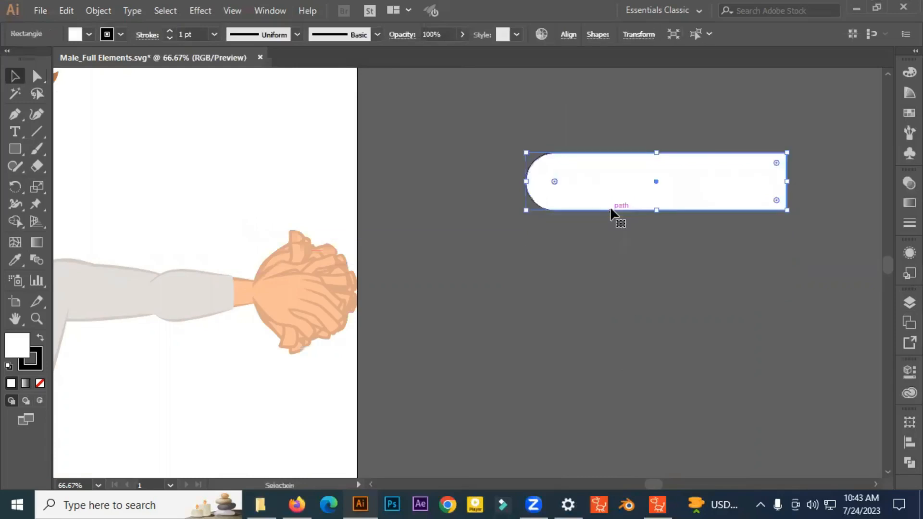
Try rotating the overlaid shape downward about the centre of its rounded end, and undo the rotation
key("r")
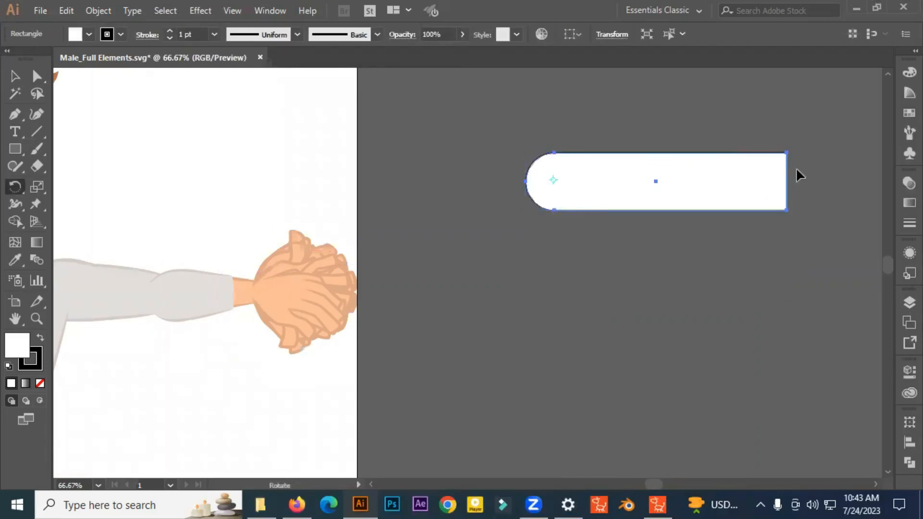
left_click_drag(786, 153, 576, 329)
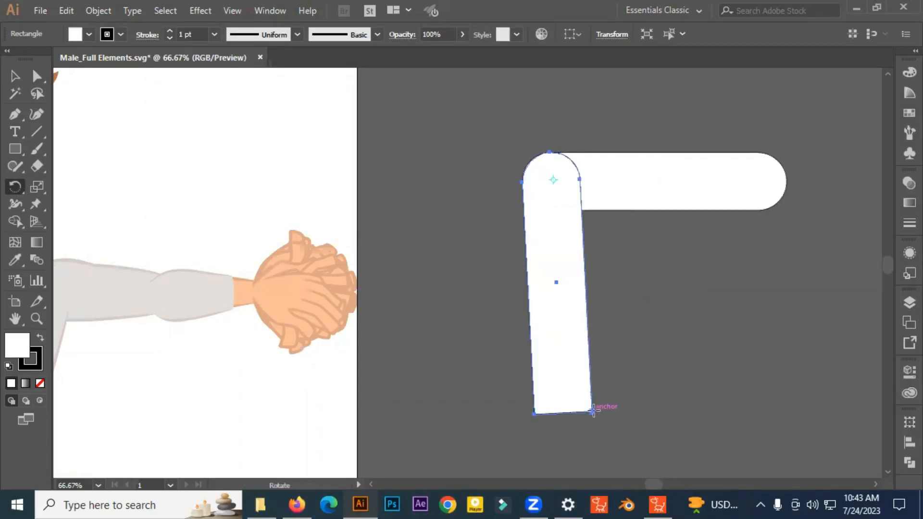
key("ctrl+z")
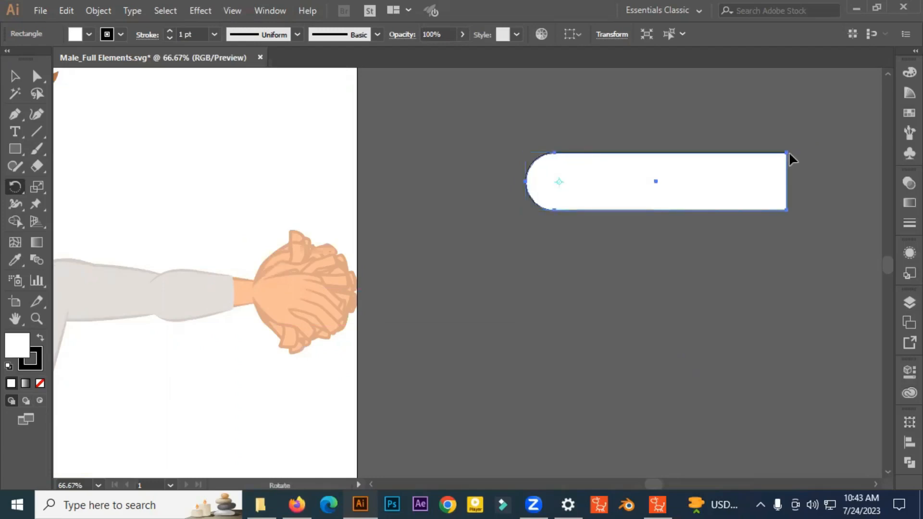
Rotate the overlaid shape about 90° downward around the centre of its rounded end
left_click_drag(786, 160, 620, 342)
left_click_drag(566, 356, 596, 364)
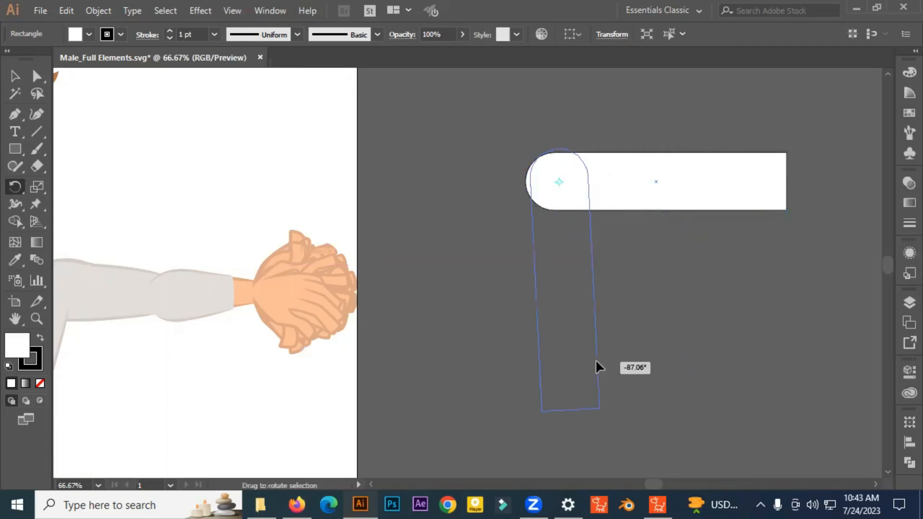
left_click_drag(716, 323, 583, 396)
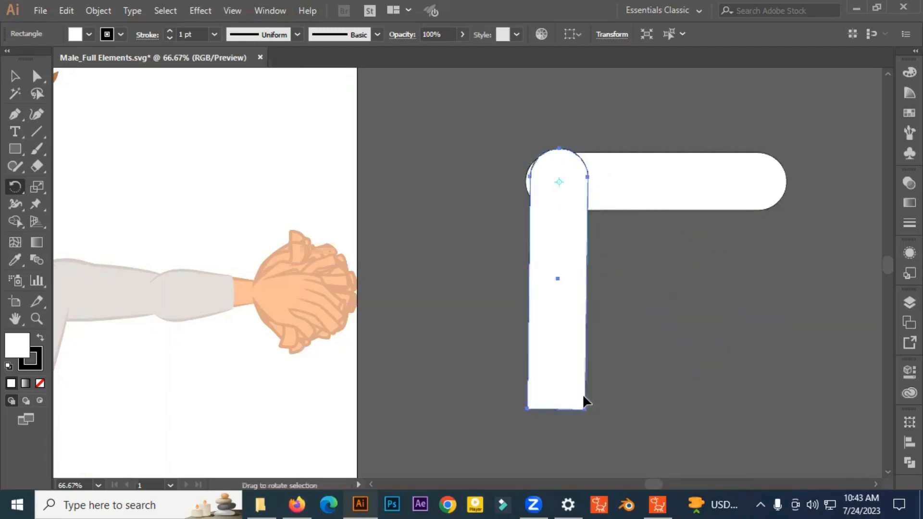
Remove the stroke from both the horizontal and the vertical shape
key("v")
left_click_drag(723, 334, 512, 146)
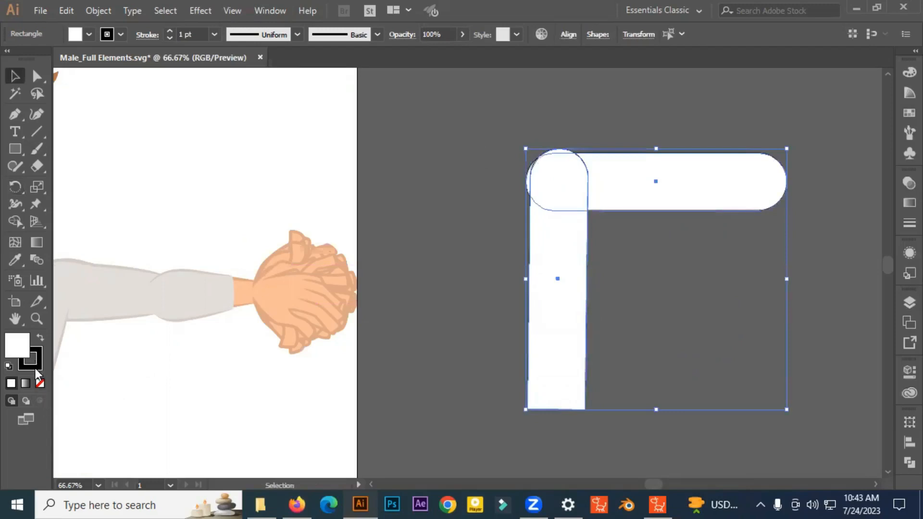
left_click(40, 383)
left_click(611, 291)
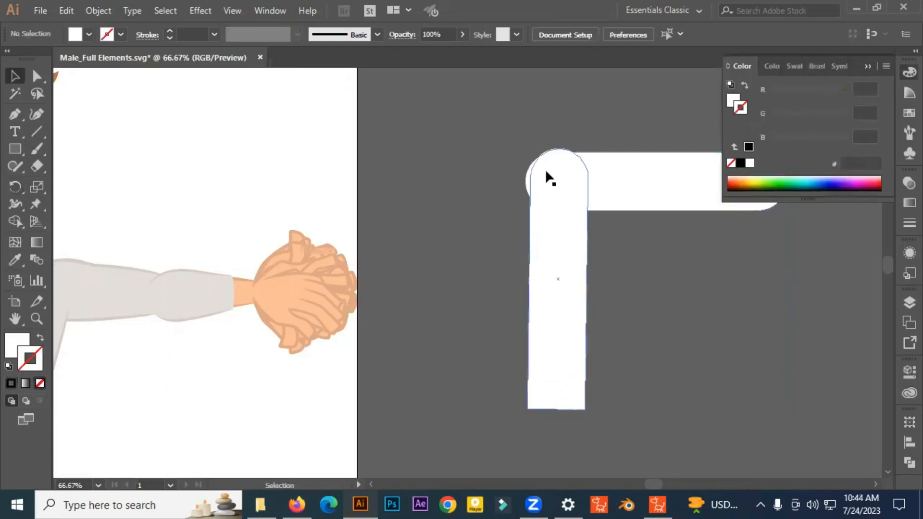
Undo the stroke removal and the rotation so the shape lies back over the horizontal one
left_click(867, 69)
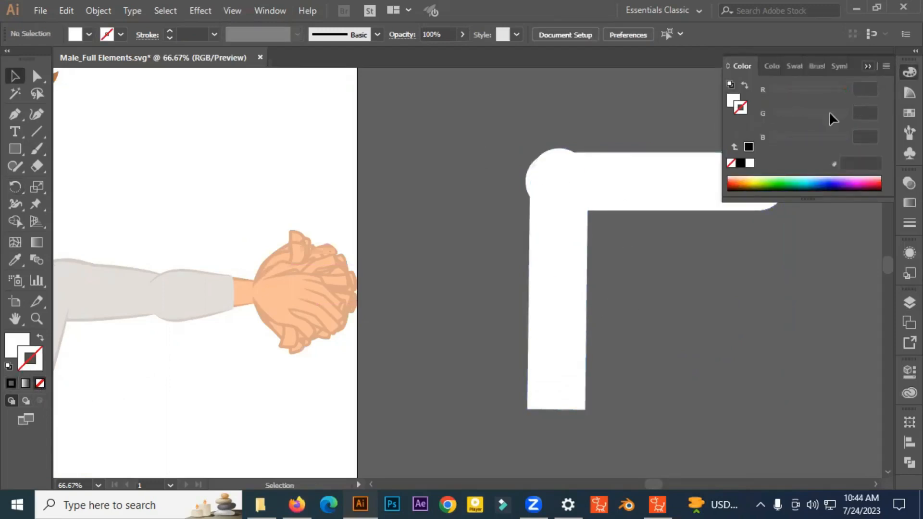
key("ctrl+a")
key("ctrl+z")
key("ctrl+z")
key("ctrl+z")
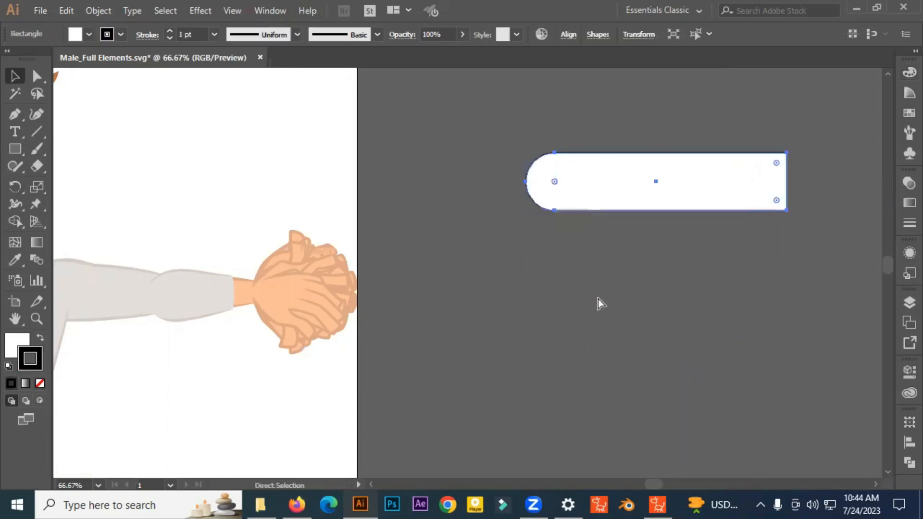
Rotate the overlaid shape about 90° downward around a pivot slightly off the centre of its rounded end
left_click(18, 193)
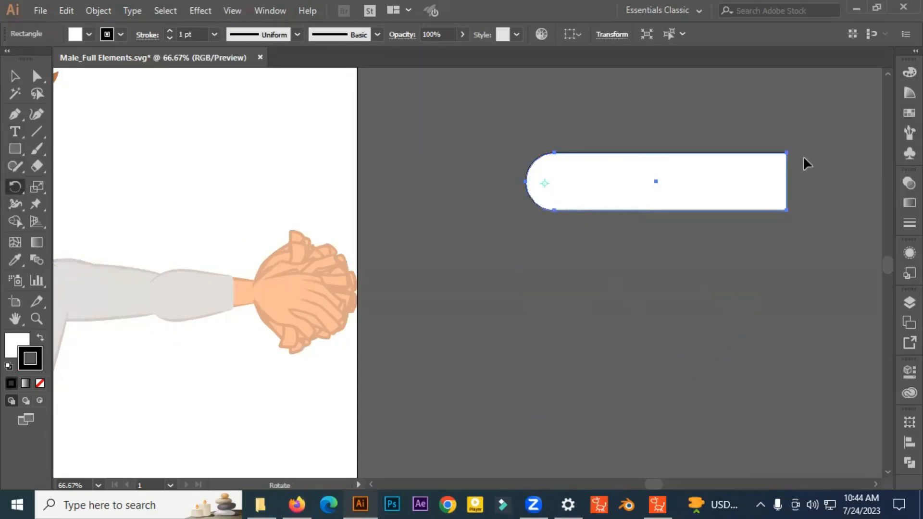
left_click_drag(786, 152, 566, 330)
scroll(543, 171, "up", 2)
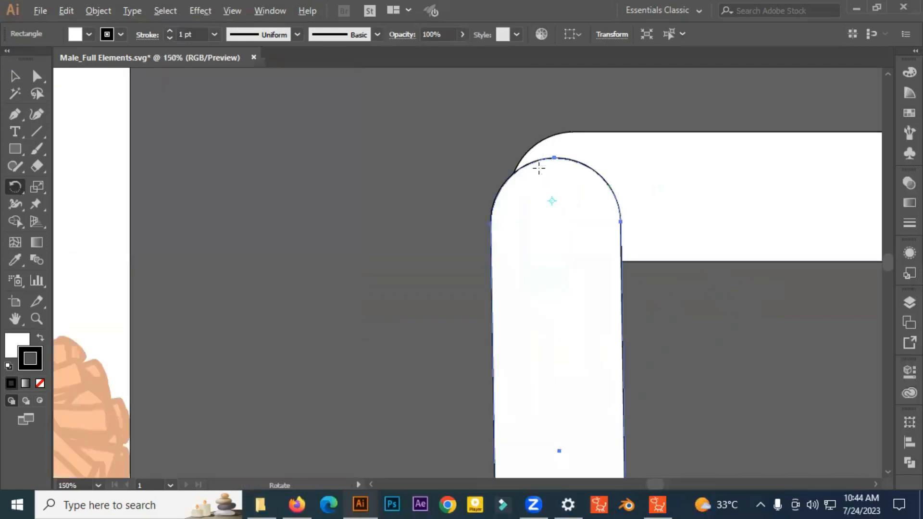
Remove the stroke from both bars of the misaligned joint
key("v")
left_click_drag(670, 277, 599, 226)
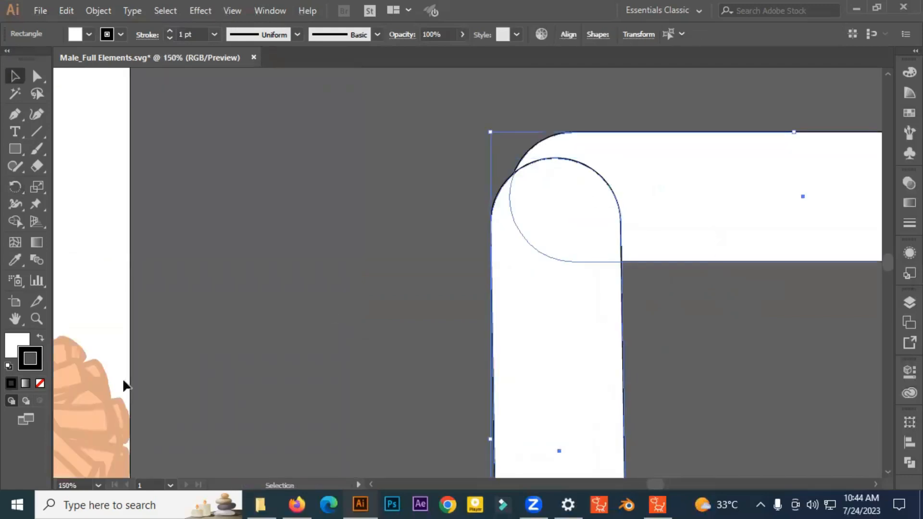
left_click(40, 383)
left_click(284, 337)
Shift the vertical bar so its rounded end matches the horizontal bar's end, and inspect the joint at different zoom levels
scroll(367, 339, "down", 4)
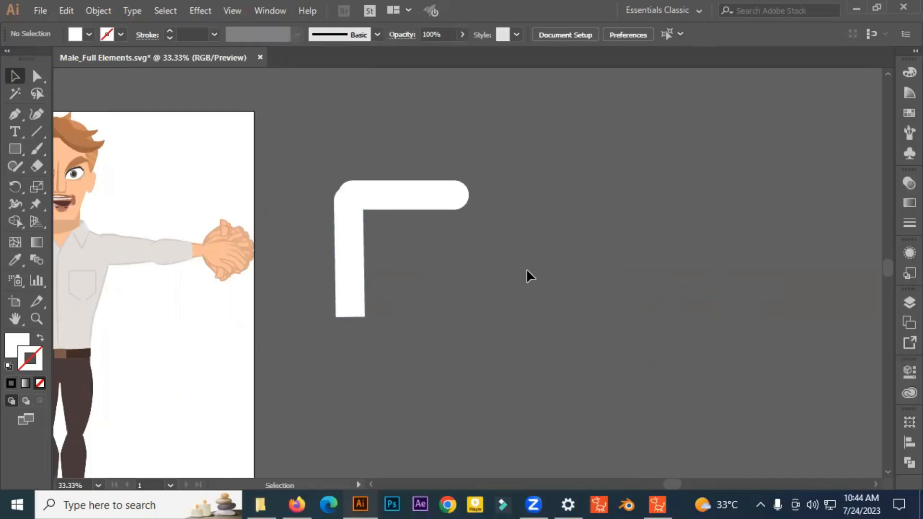
scroll(422, 250, "up", 2)
left_click_drag(271, 255, 278, 239)
left_click(344, 298)
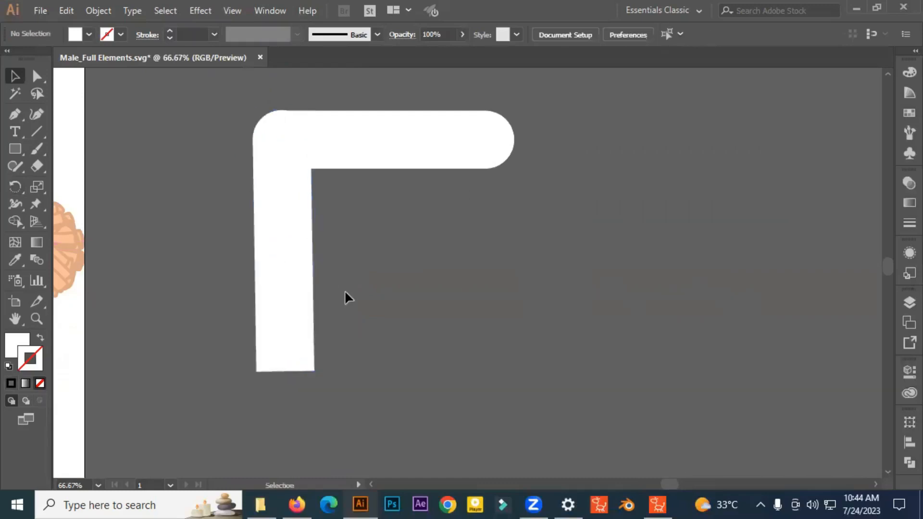
scroll(344, 296, "down", 3)
scroll(344, 297, "down", 1)
scroll(324, 206, "up", 5)
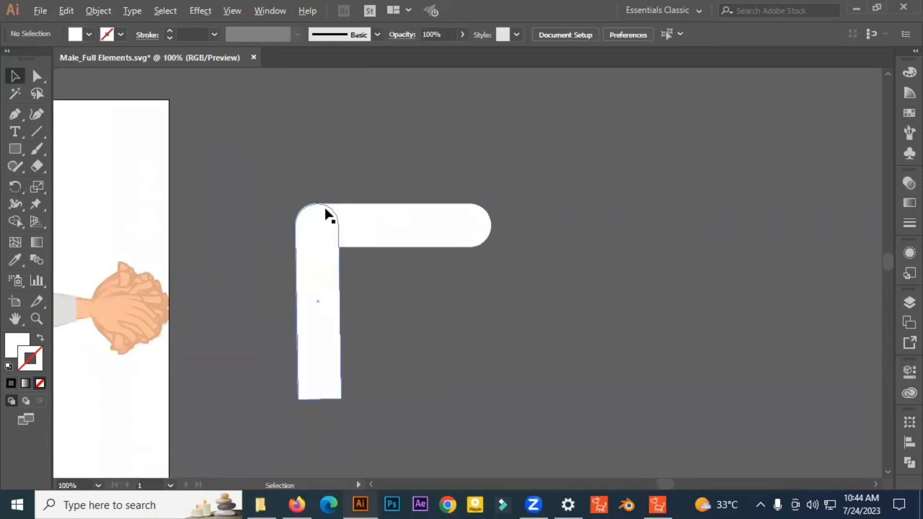
scroll(299, 256, "down", 4)
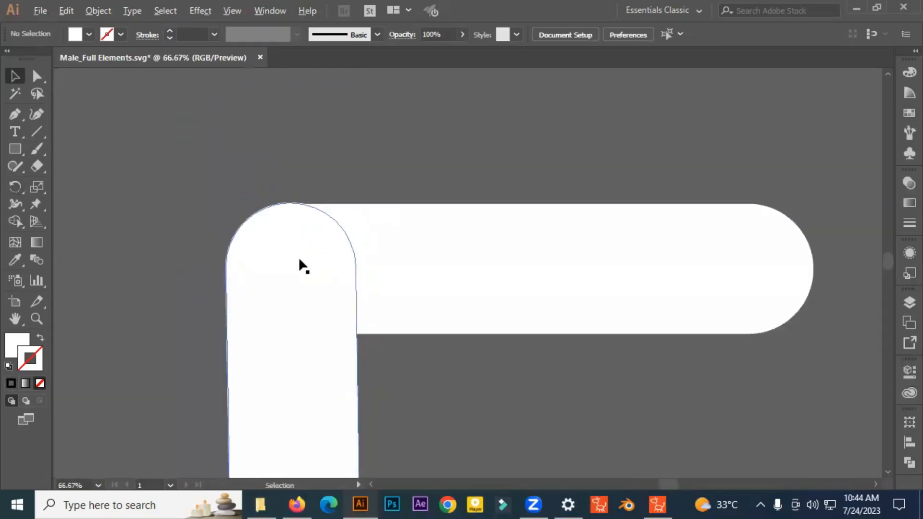
Pull two thigh pieces of the character's leg aside to show their rounded ends, and undo both moves
left_click_drag(505, 293, 736, 223)
left_click_drag(410, 443, 465, 233)
key("a")
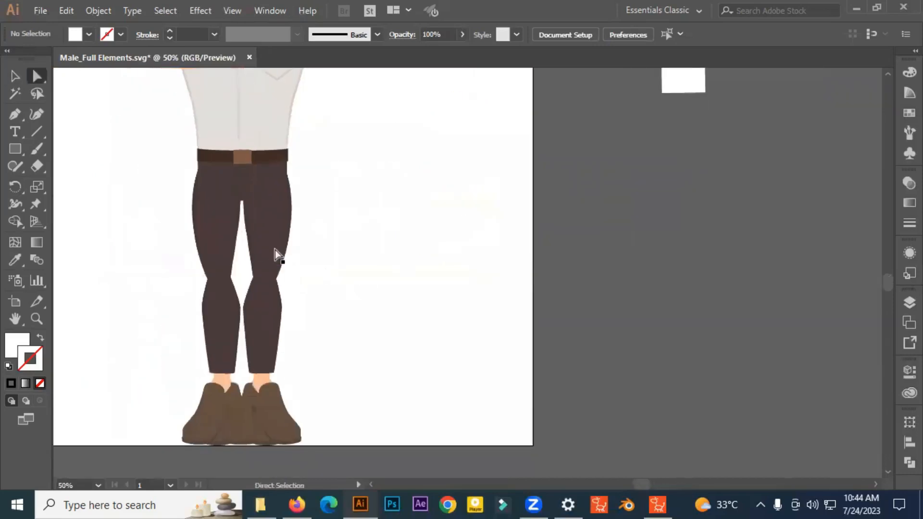
left_click_drag(268, 251, 408, 261)
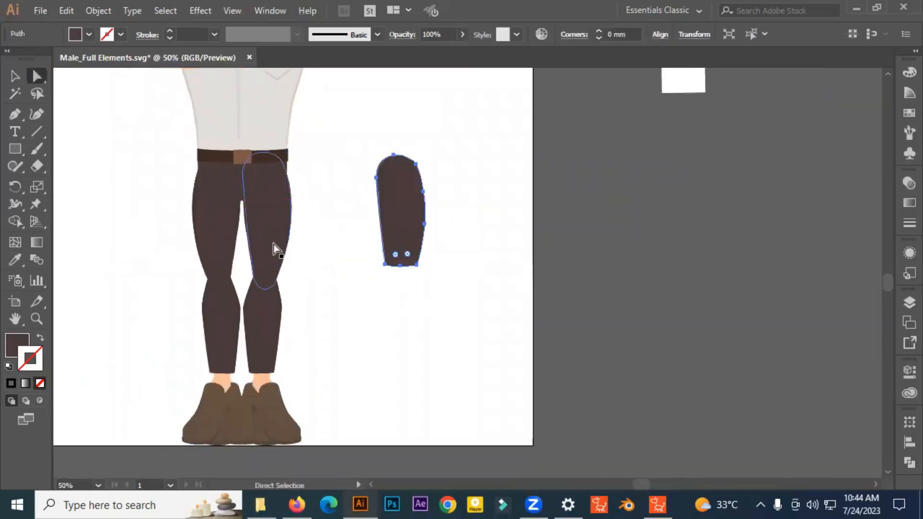
left_click_drag(273, 244, 679, 255)
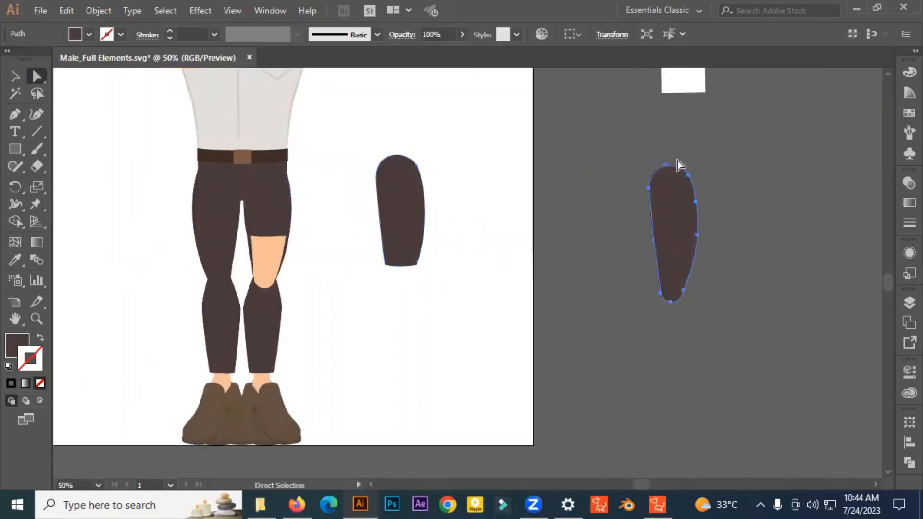
key("ctrl+z")
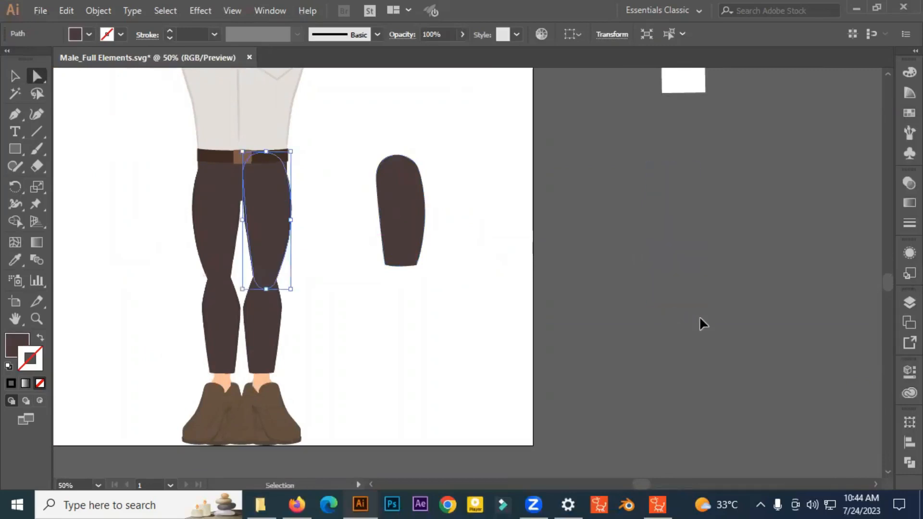
key("ctrl+z")
Delete the two white demonstration bars beside the artboard
left_click(461, 245)
scroll(461, 245, "down", 2)
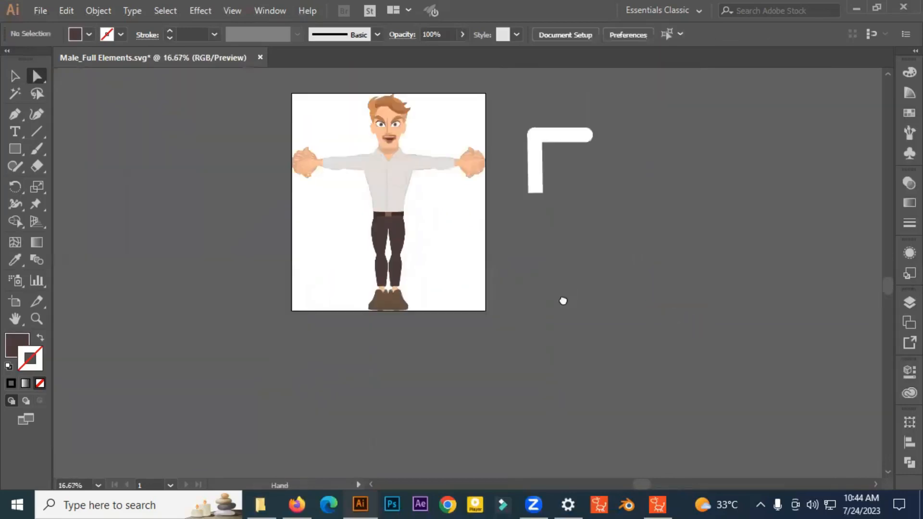
left_click_drag(562, 301, 484, 356)
left_click_drag(513, 285, 420, 145)
key("Delete")
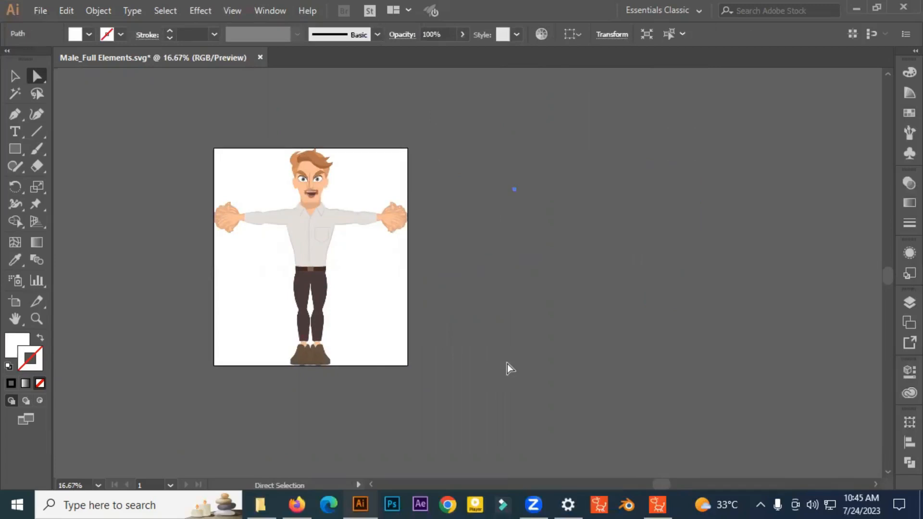
Make the RLBoneHuman and RLBoneHead layers visible
left_click(900, 299)
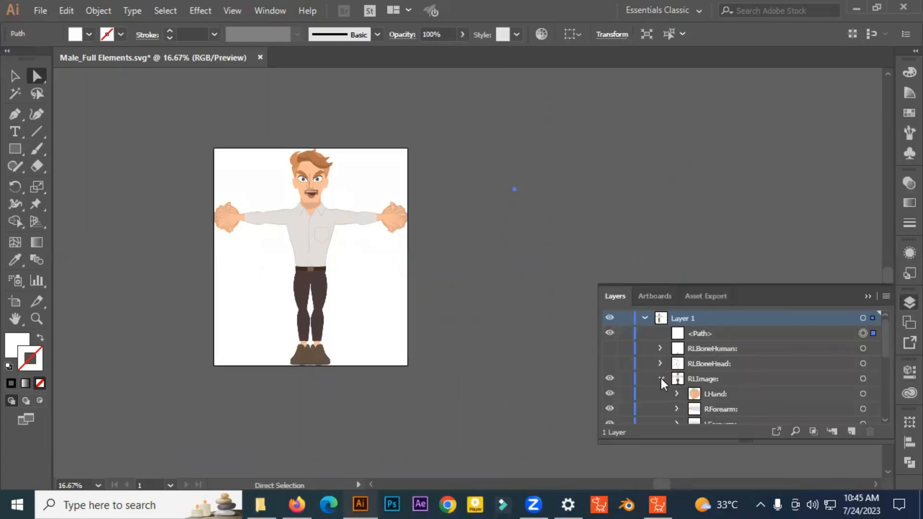
left_click(611, 349)
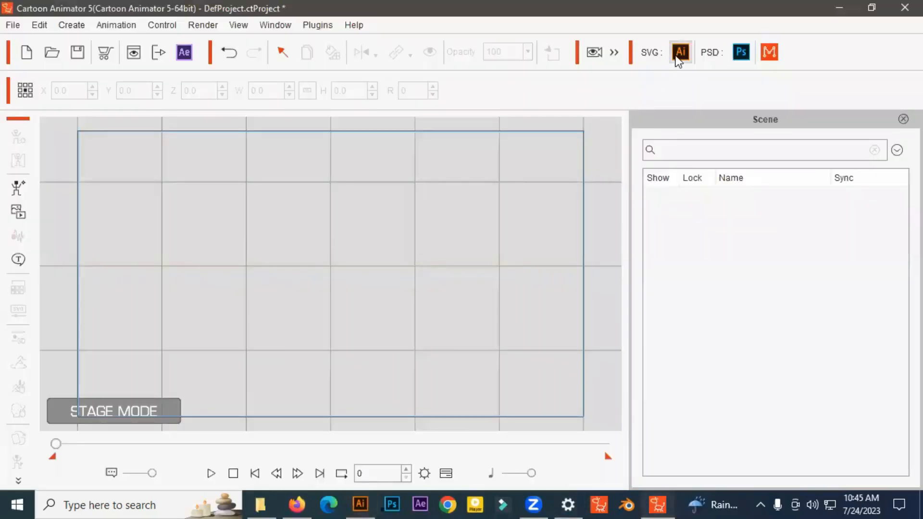
In Cartoon Animator 5, launch the SVG editor with the existing file Male_Full Elements.svg
left_click(678, 51)
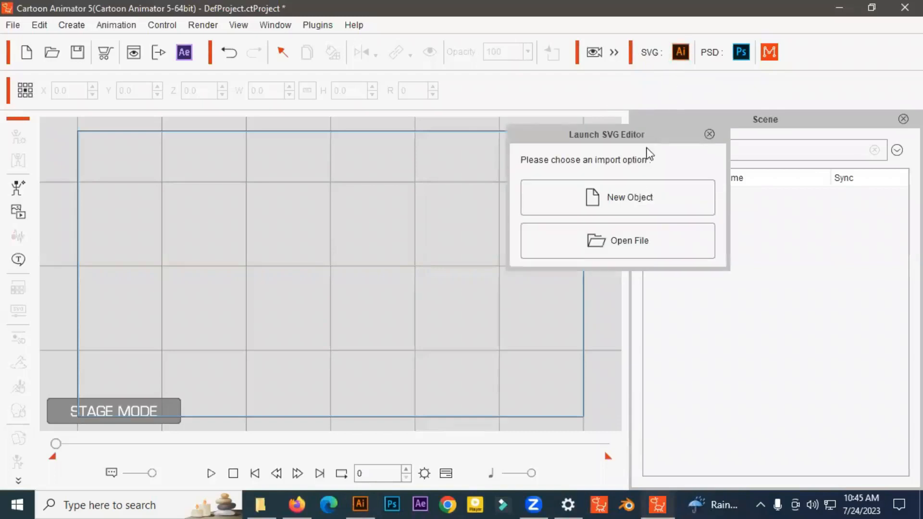
left_click(633, 247)
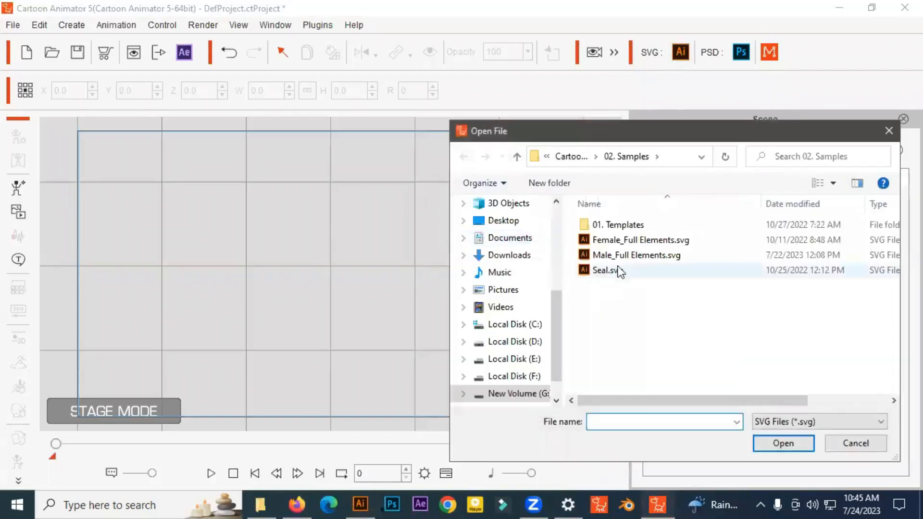
left_click(642, 253)
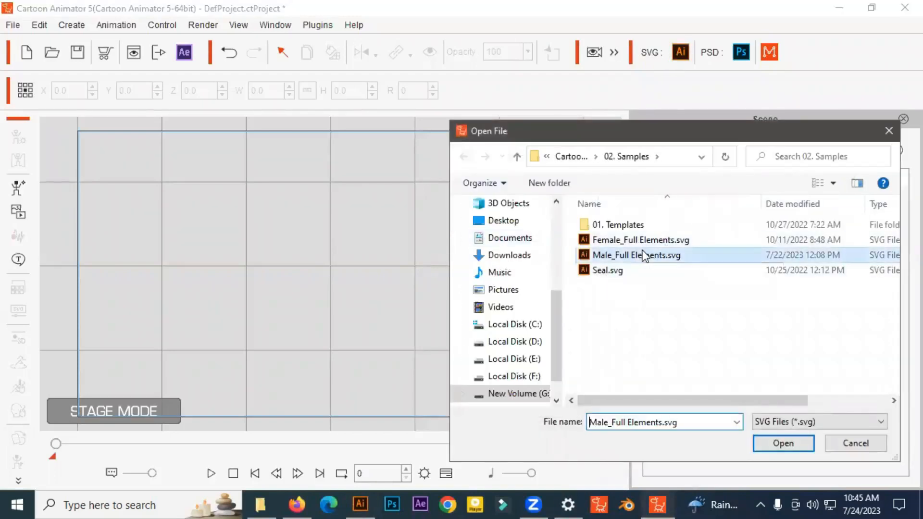
left_click(781, 442)
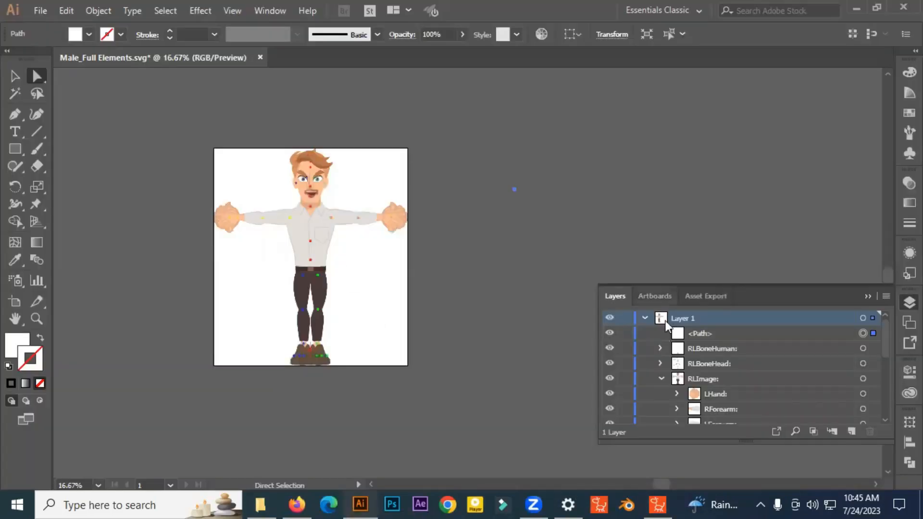
Hide and show Layer 1 in Illustrator, and switch back to Cartoon Animator 5
left_click(610, 318)
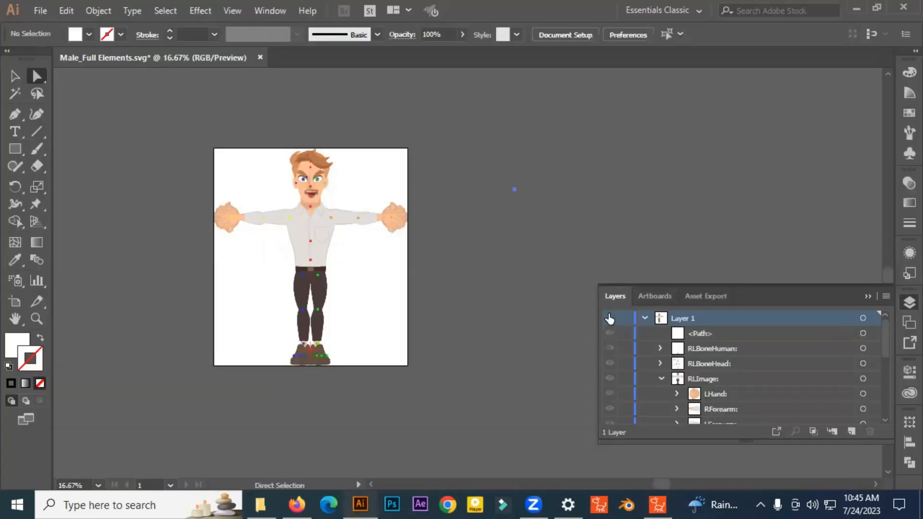
left_click(609, 318)
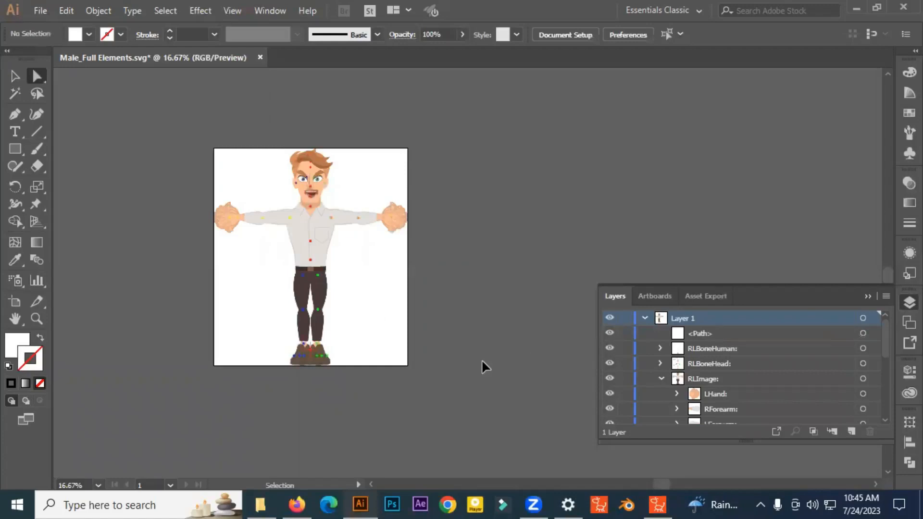
left_click(658, 503)
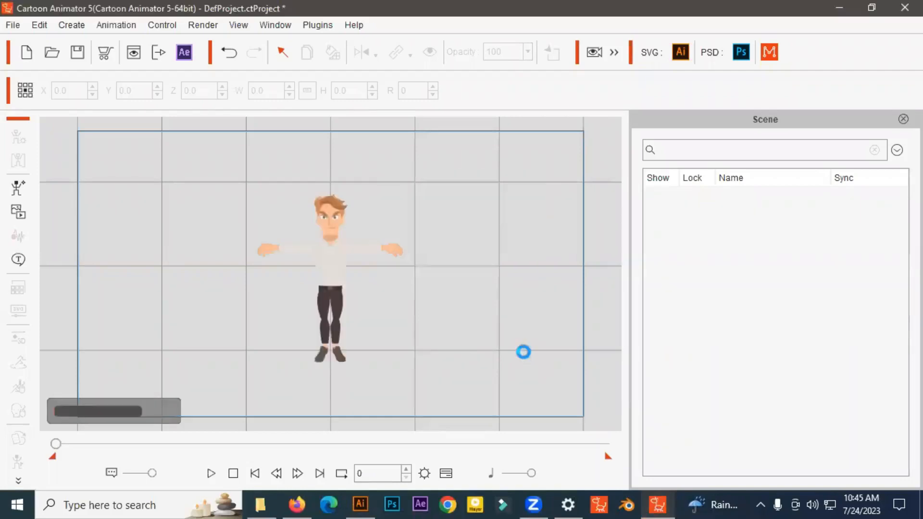
Enlarge the imported male character to a width and height of about 169.3 and move it down into the frame
left_click(342, 253)
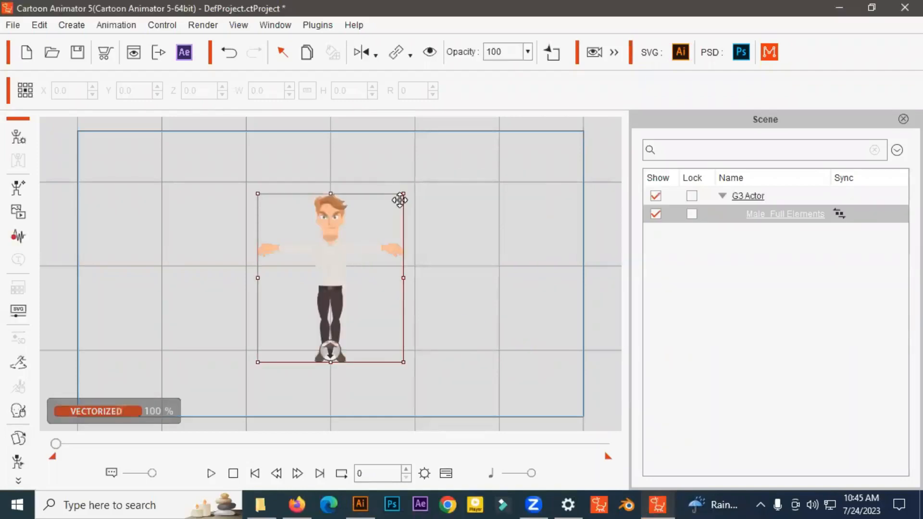
left_click_drag(401, 199, 420, 164)
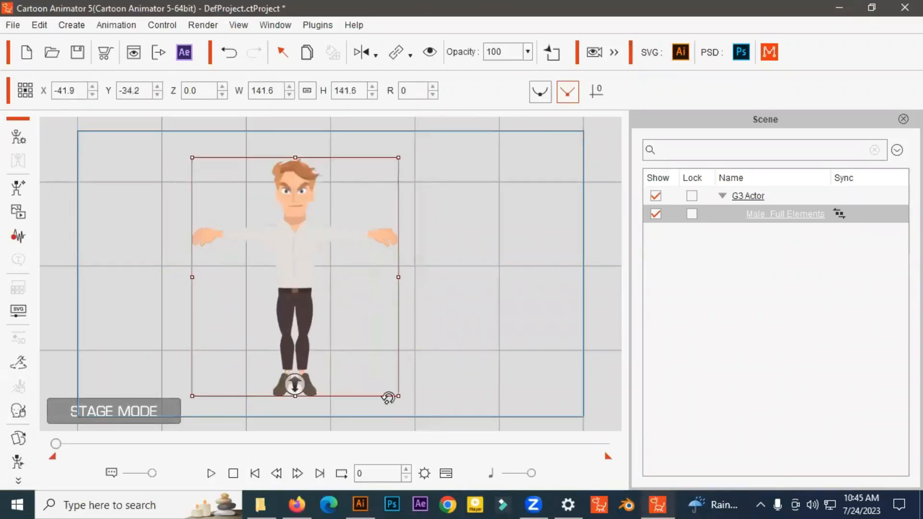
left_click(399, 394)
left_click(299, 281)
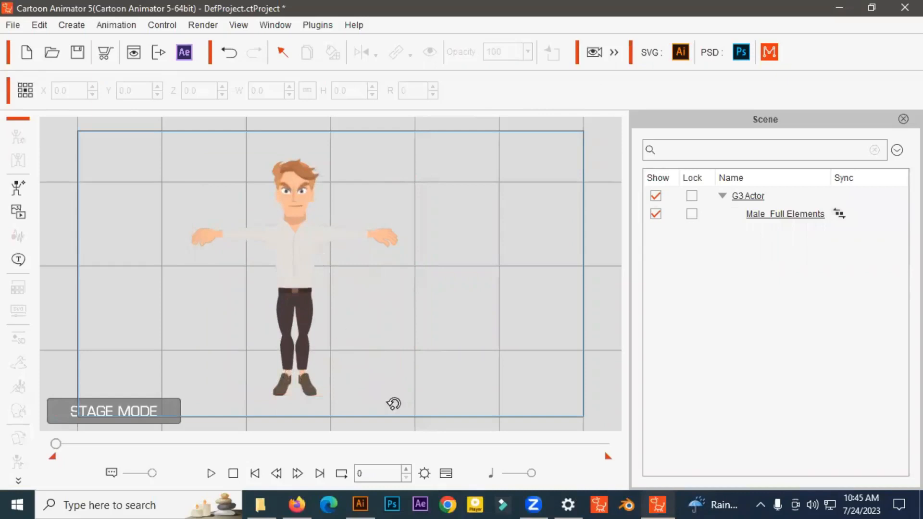
left_click_drag(399, 395, 409, 412)
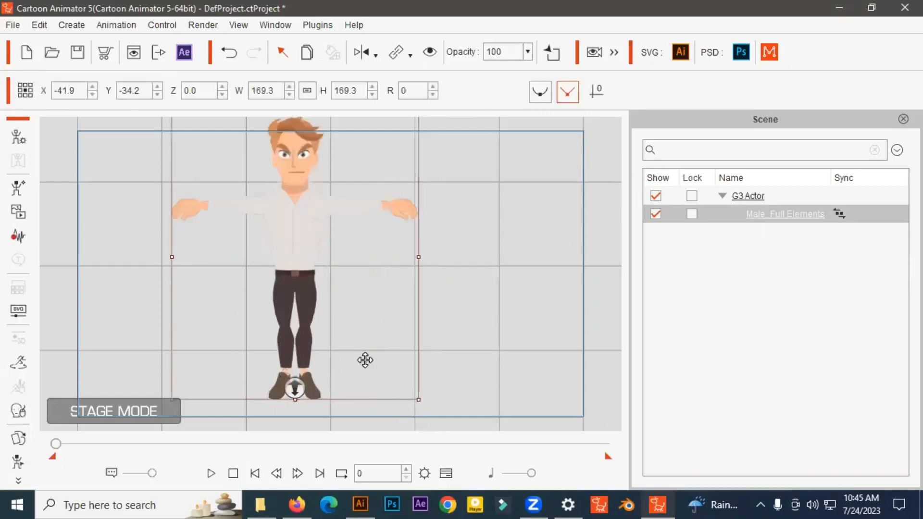
left_click_drag(303, 242, 305, 270)
Open the Action Menu Editor for the male character
right_click(305, 270)
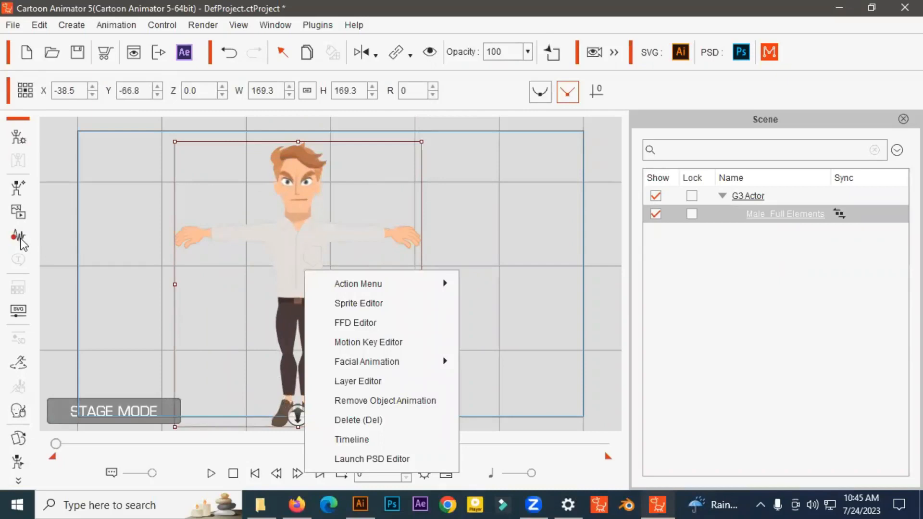
mouse_move(391, 291)
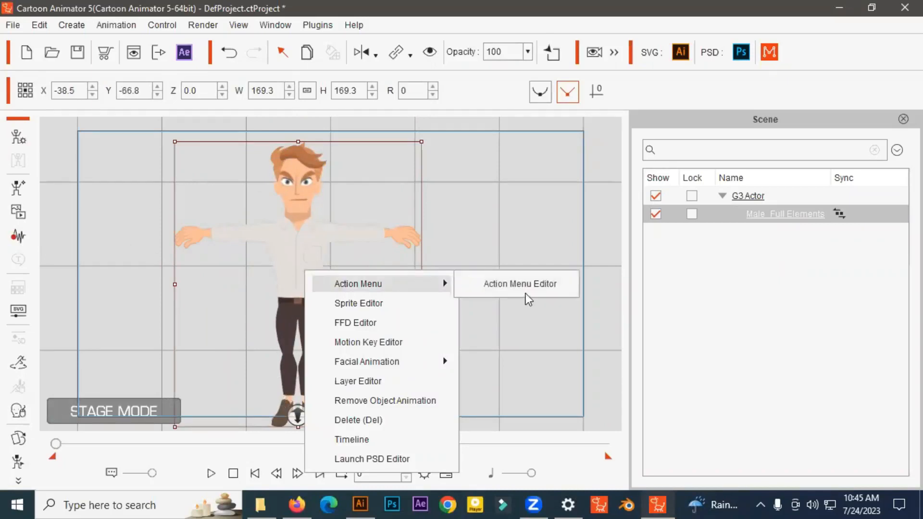
left_click(534, 284)
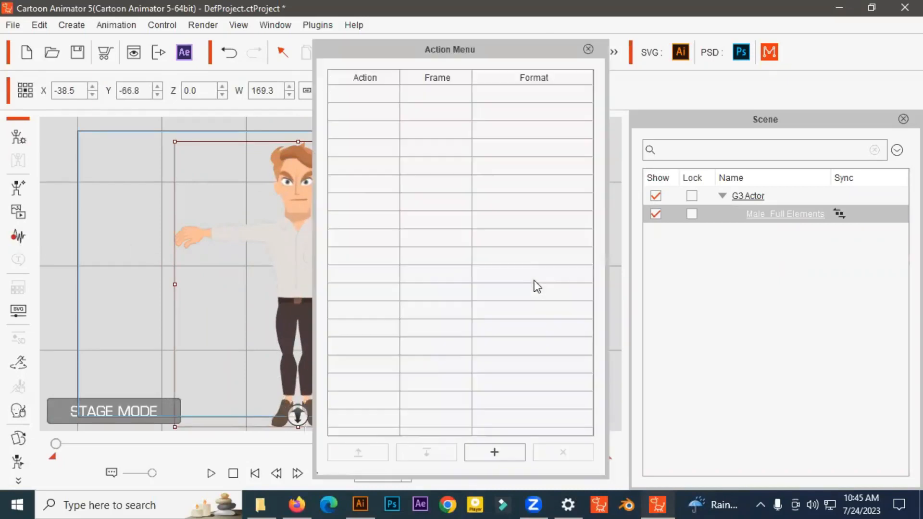
Add all motion files from the _Turners_Male Front folder to the male character's action menu
left_click(495, 451)
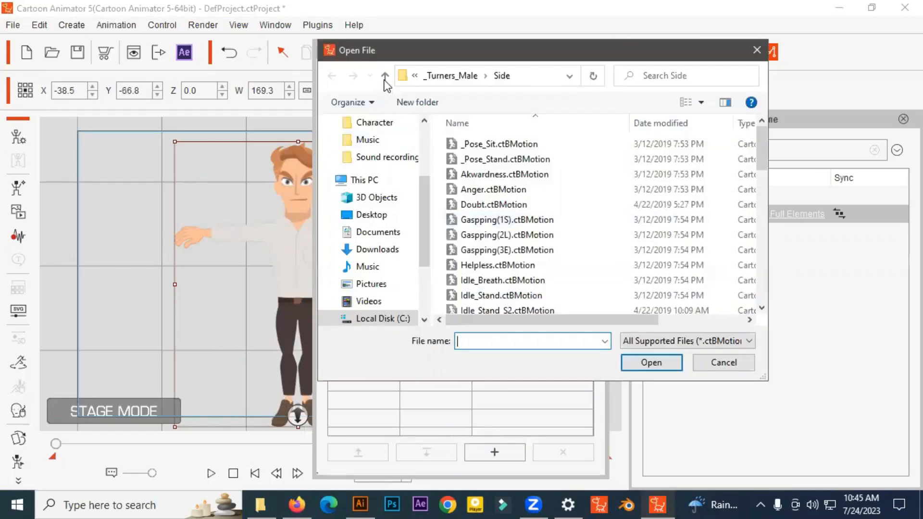
left_click(384, 76)
double_click(511, 145)
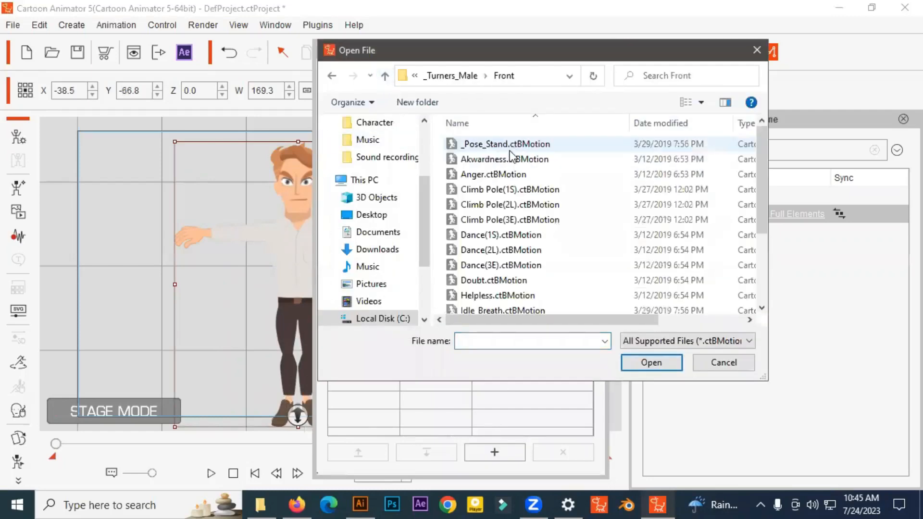
left_click(509, 151)
key("ctrl+a")
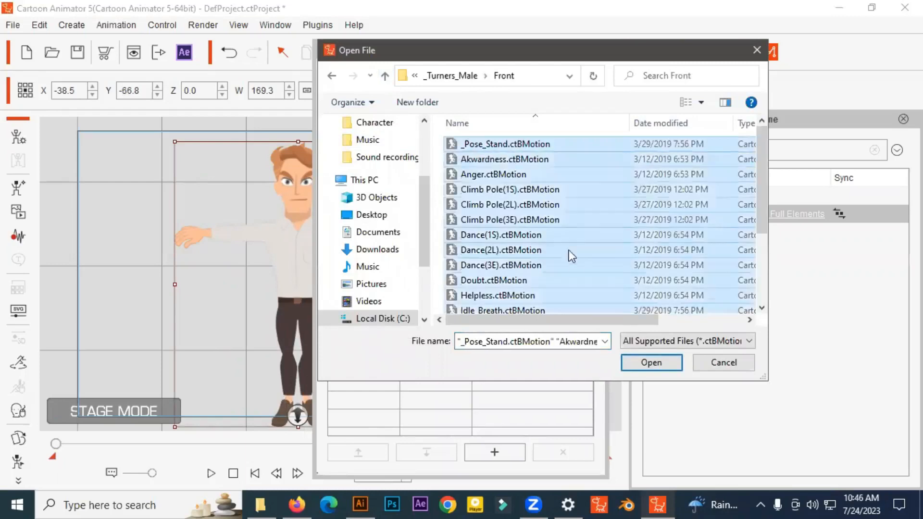
left_click(650, 362)
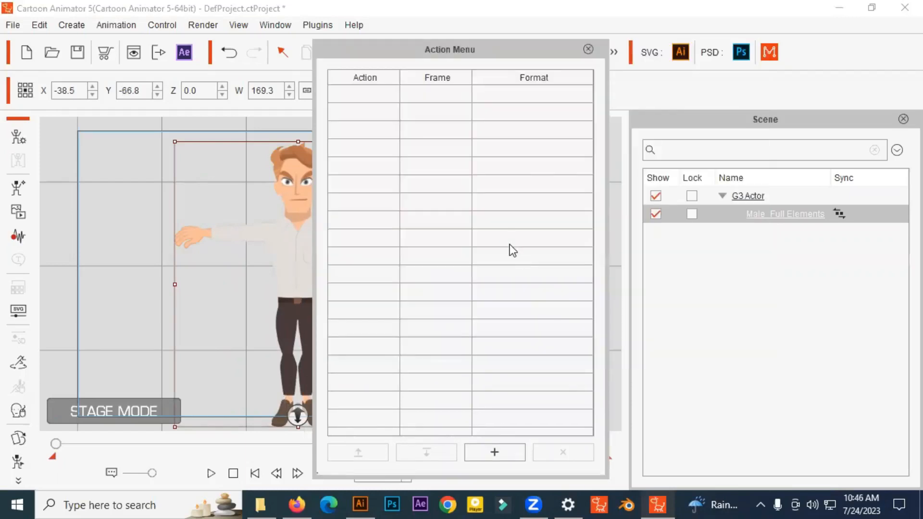
left_click(588, 49)
Apply the Anger action to the male character and play the animation through
right_click(323, 236)
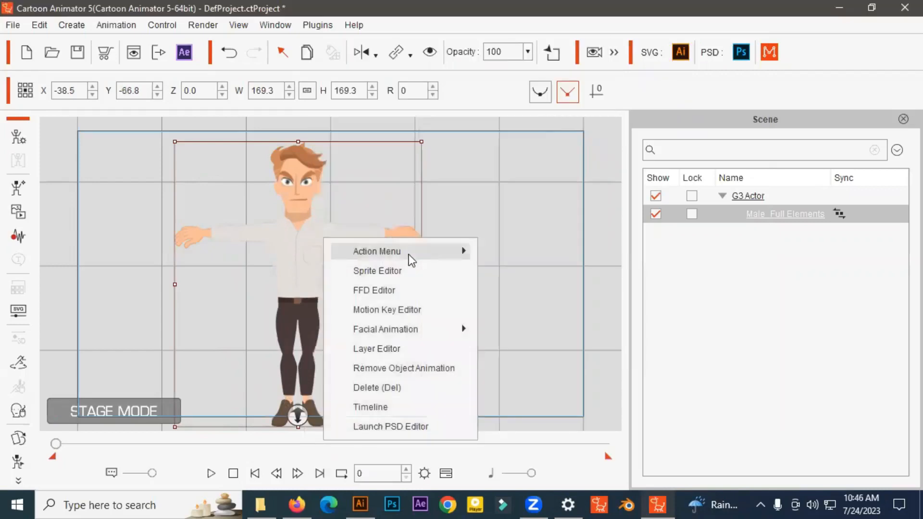
mouse_move(408, 252)
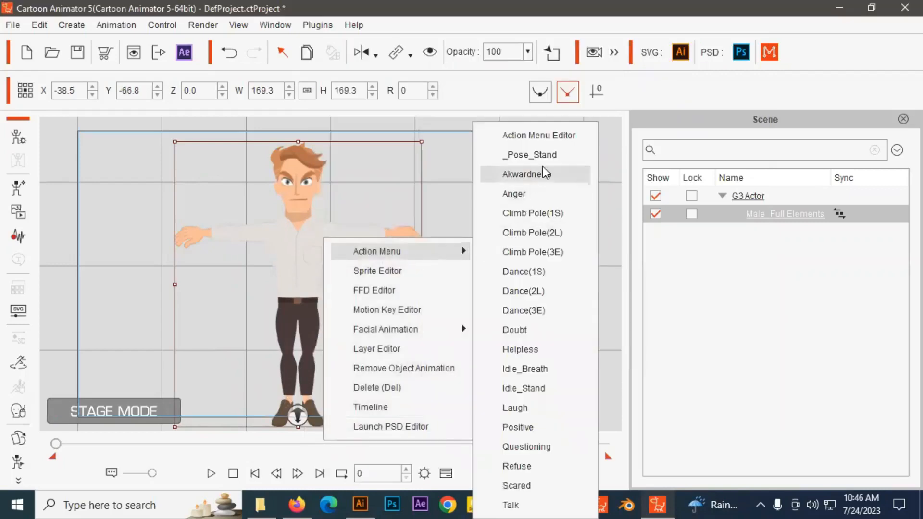
left_click(536, 193)
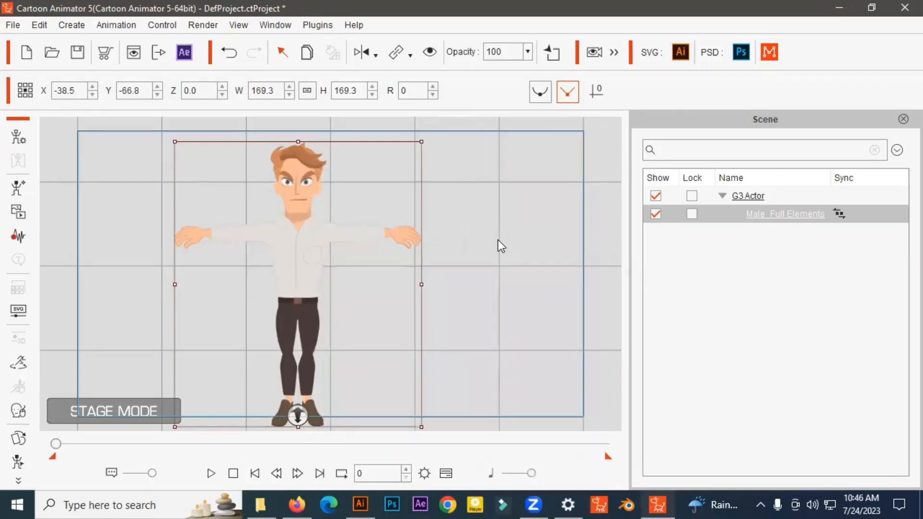
key("space")
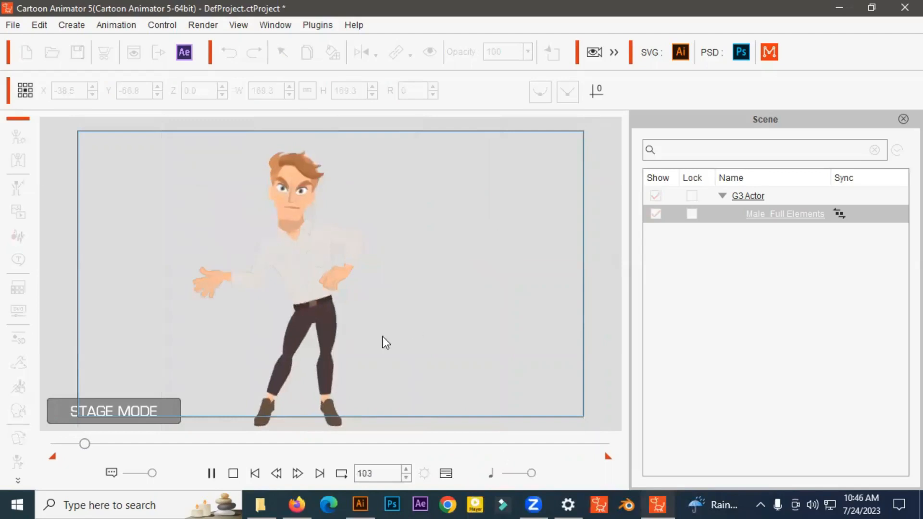
key("space")
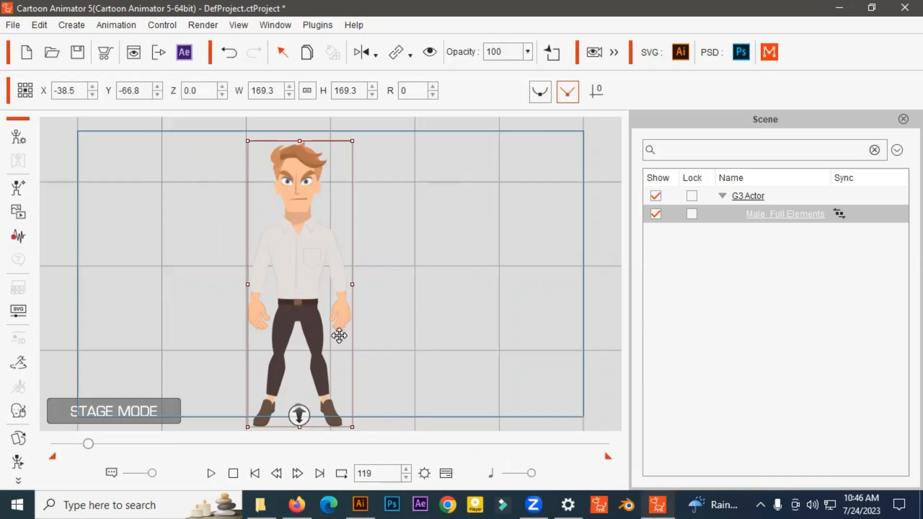
Delete the male character from the stage and switch to Male_Full Elements.svg in Illustrator
key("Delete")
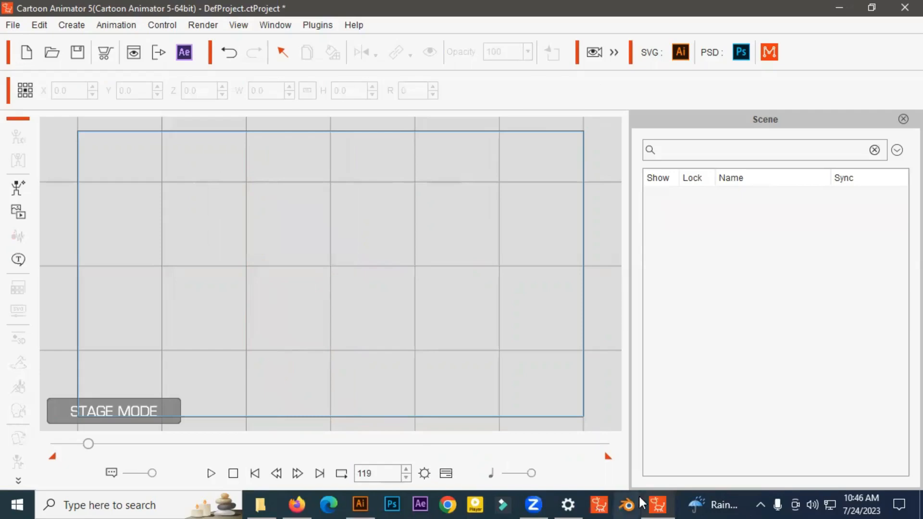
left_click(667, 498)
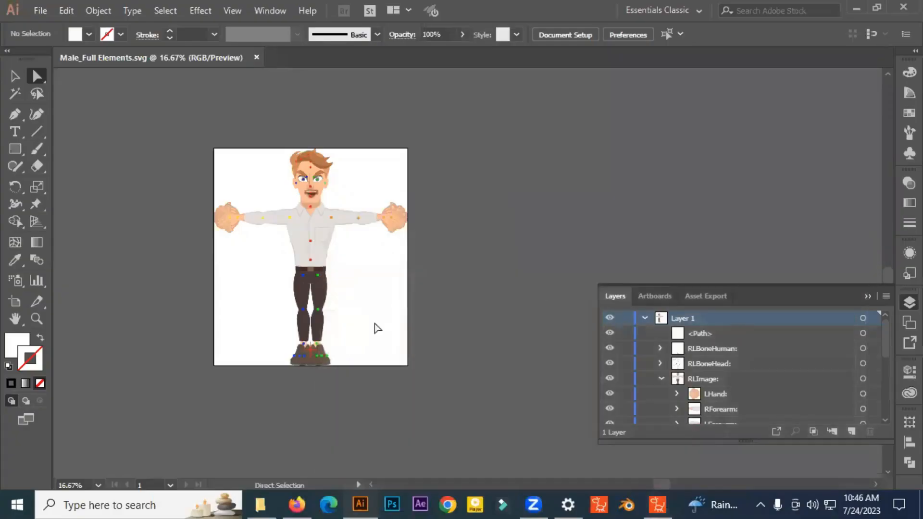
key("ctrl+0")
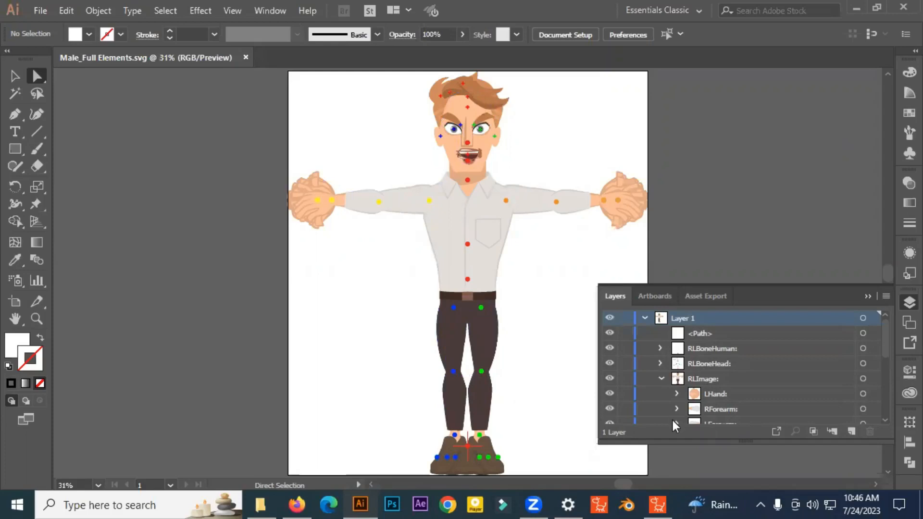
Hide the <Path>, RLBoneHuman and RLBoneHead sublayers of Layer 1 and delete the <Path> item
left_click(660, 379)
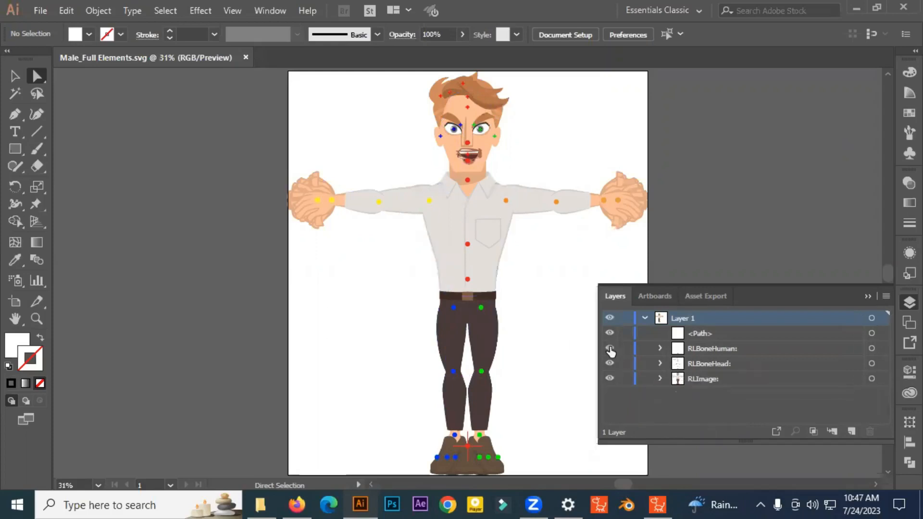
left_click_drag(609, 337, 609, 350)
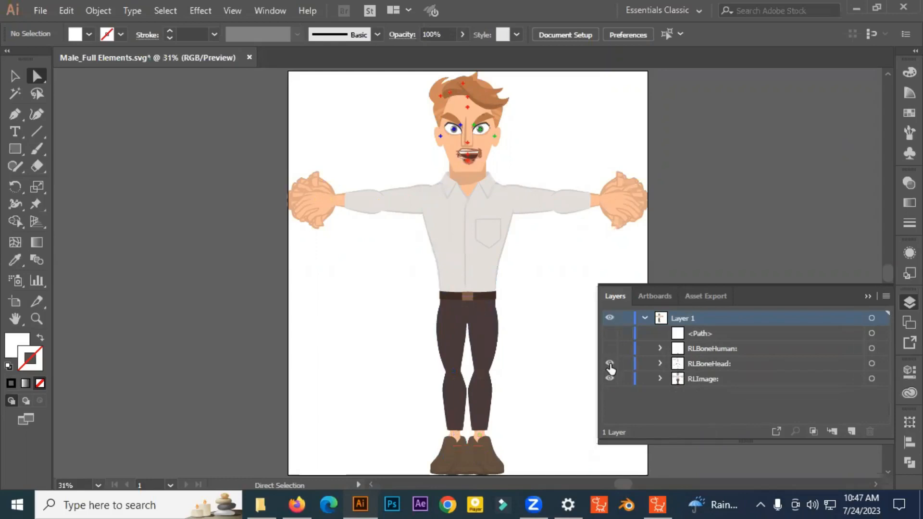
left_click(609, 363)
left_click(691, 331)
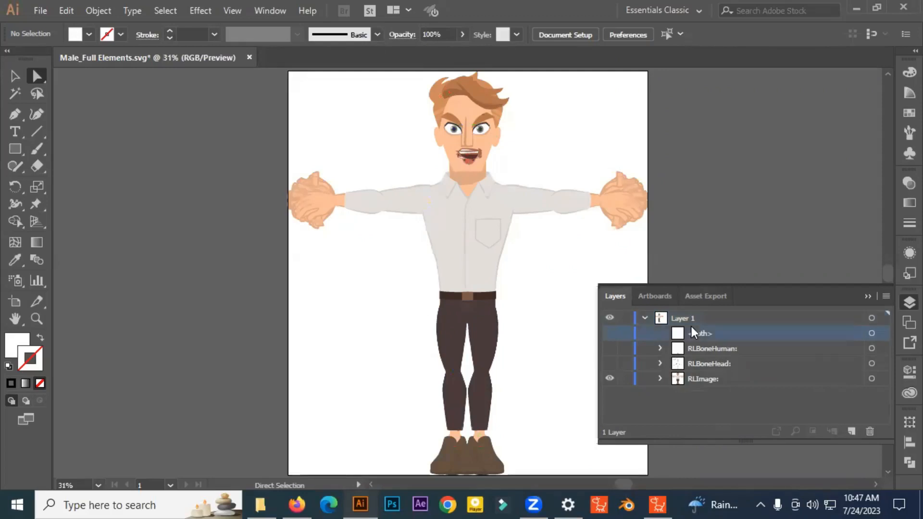
left_click(876, 432)
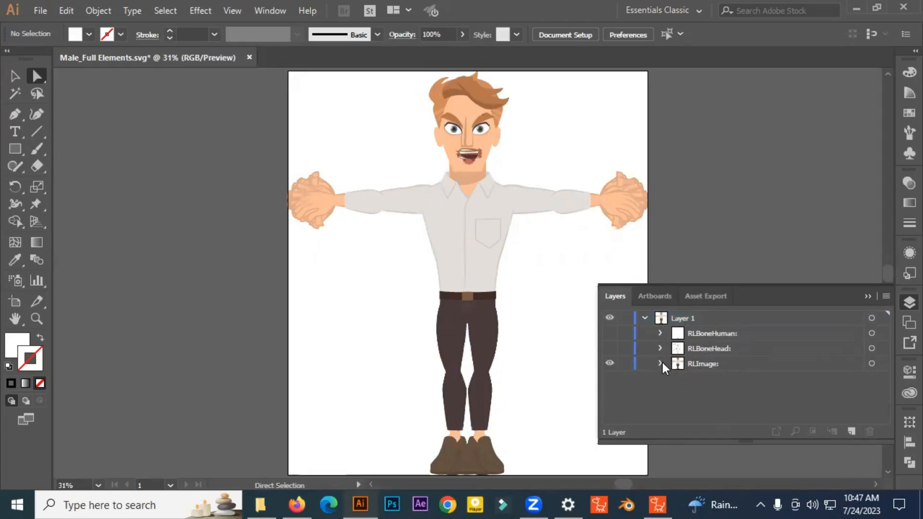
left_click(607, 360)
In File Explorer, open 2203103.ai from the cartoon-boy-character-template folder inside Downloads > Compressed
left_click(260, 504)
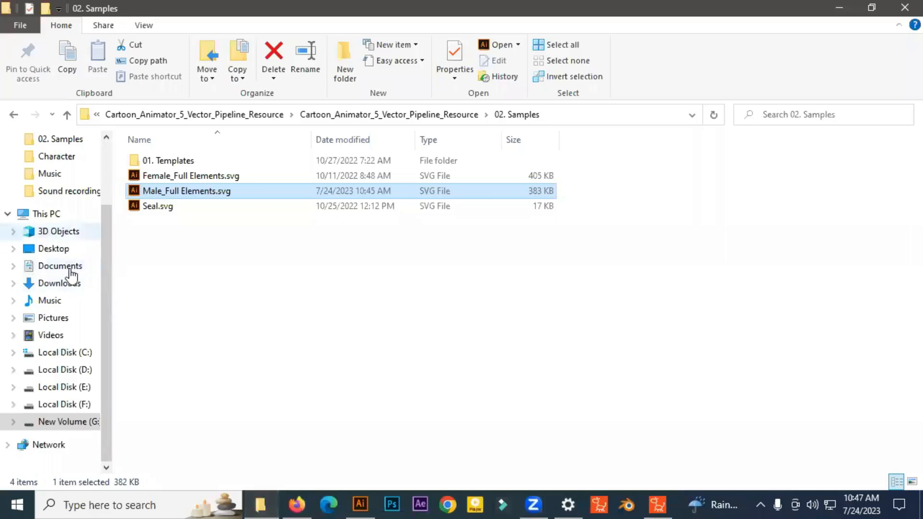
scroll(71, 274, "up", 2)
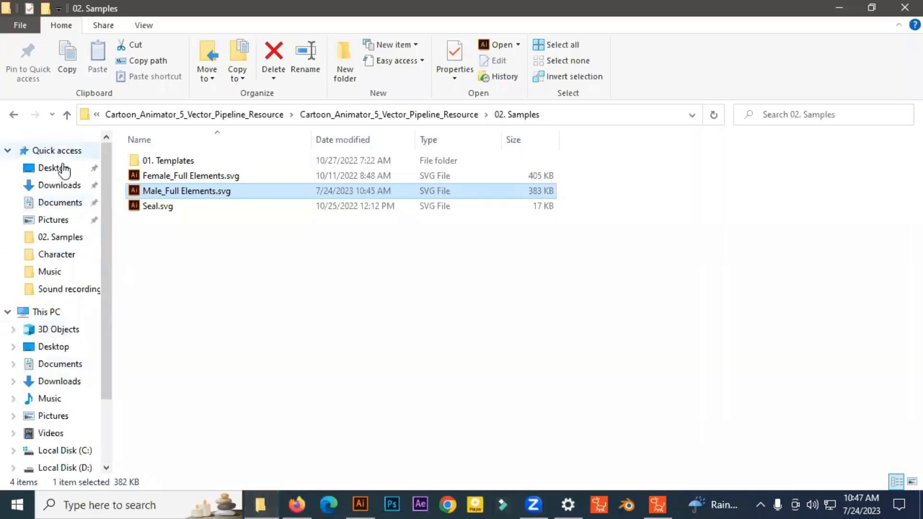
left_click(57, 188)
left_click(171, 213)
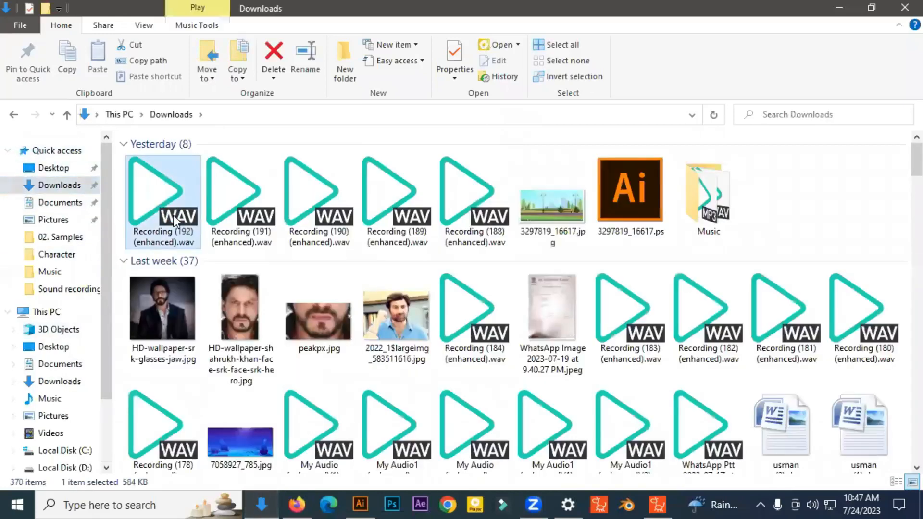
scroll(178, 228, "down", 10)
double_click(457, 206)
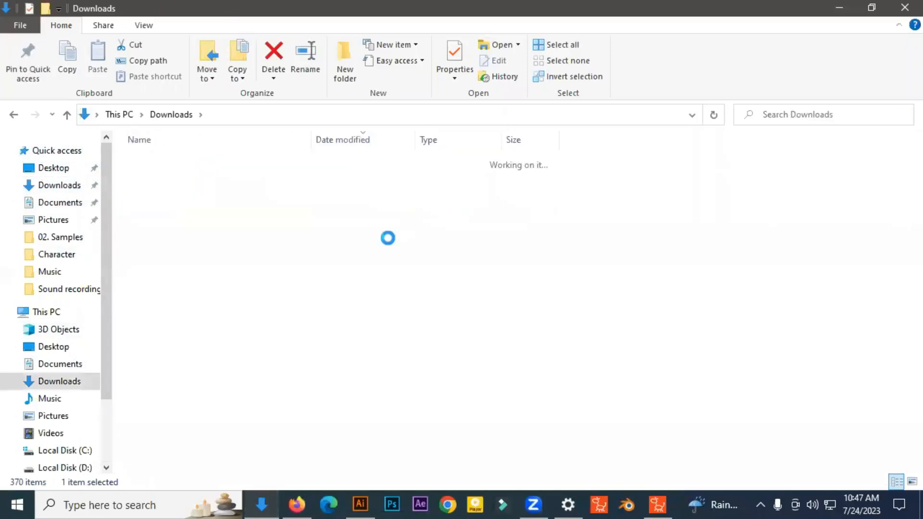
scroll(236, 328, "down", 15)
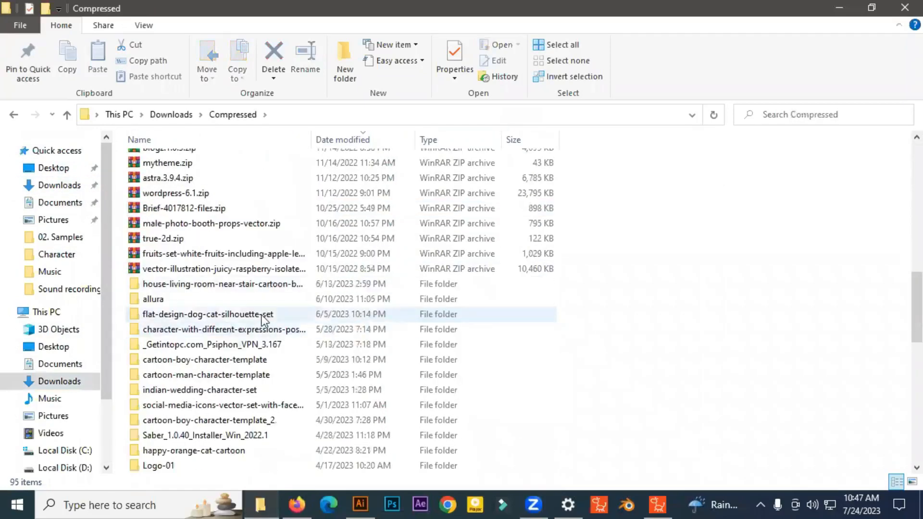
double_click(256, 359)
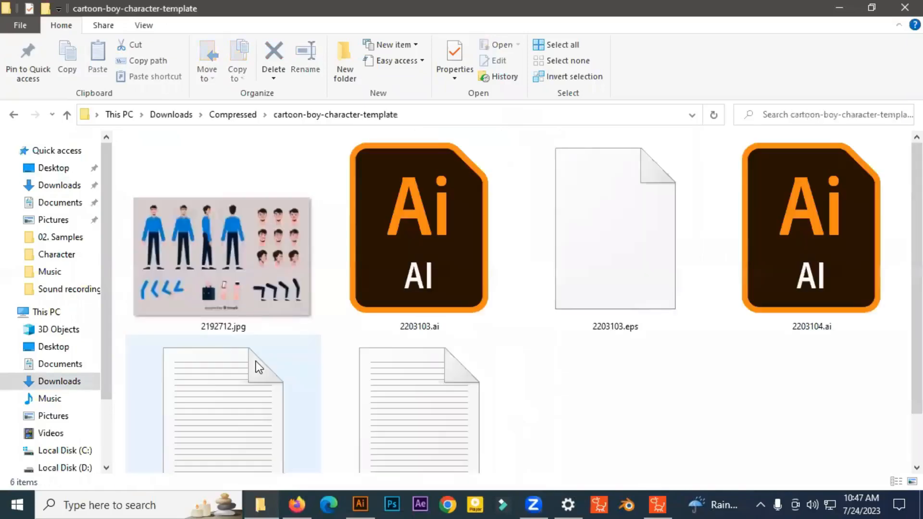
double_click(452, 252)
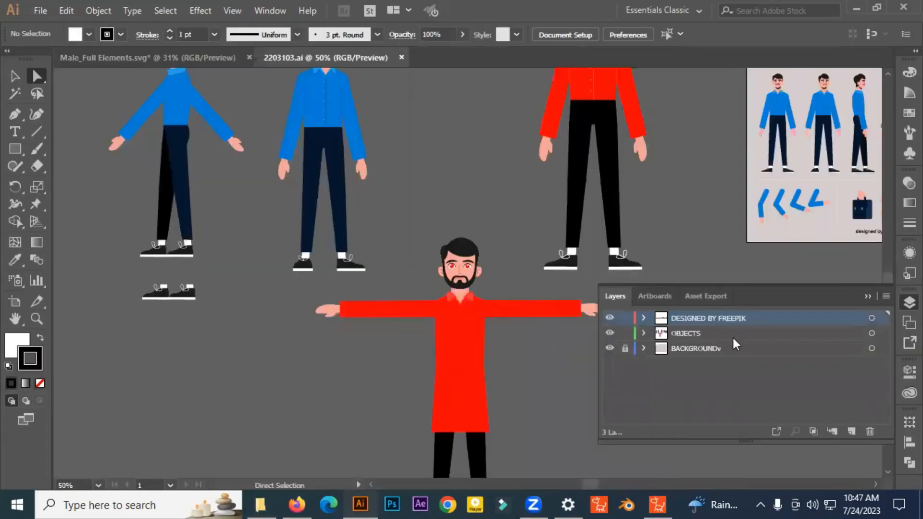
Place the first front-facing character in the blue shirt on the empty canvas beside the artboard
left_click(864, 296)
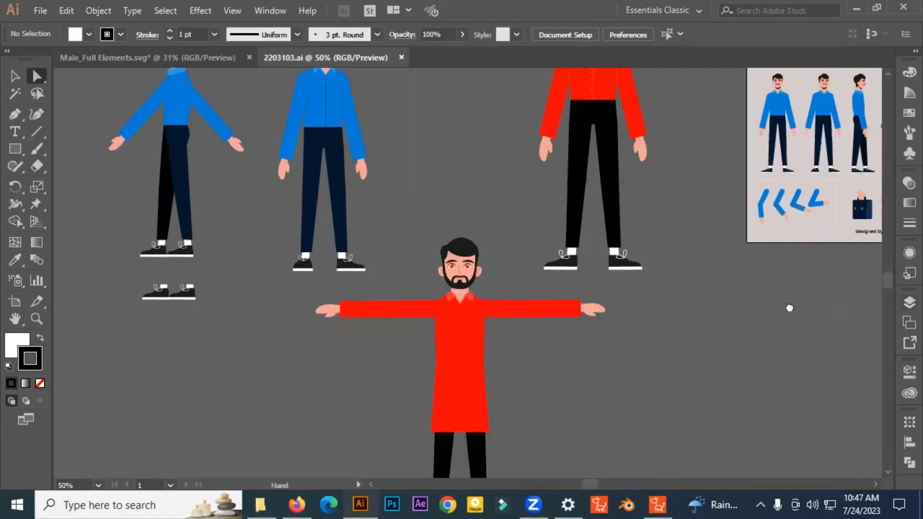
left_click_drag(788, 309, 149, 342)
left_click(192, 238)
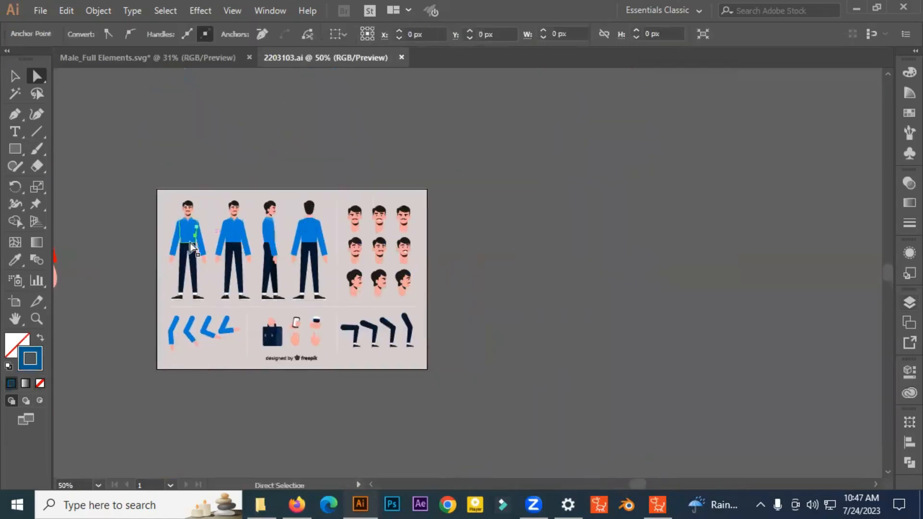
left_click(183, 158)
key("v")
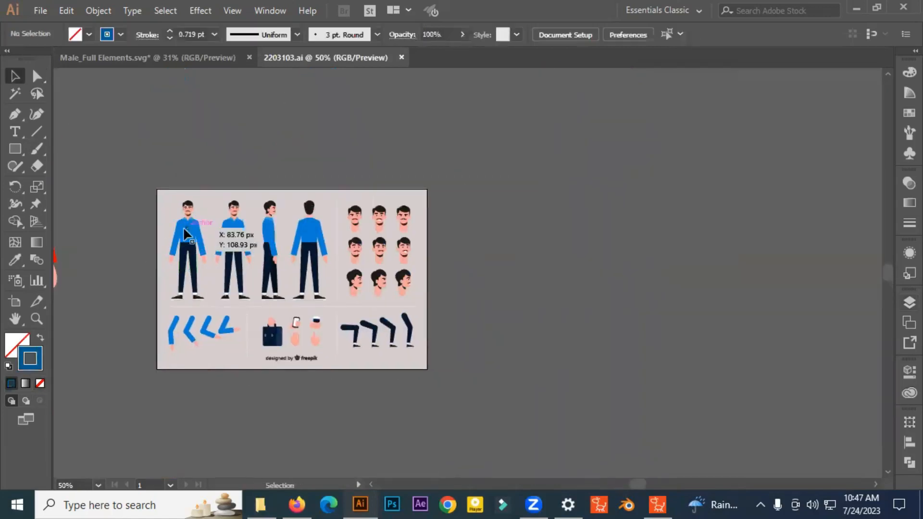
left_click(187, 236)
left_click_drag(188, 236, 549, 232)
scroll(579, 238, "up", 4)
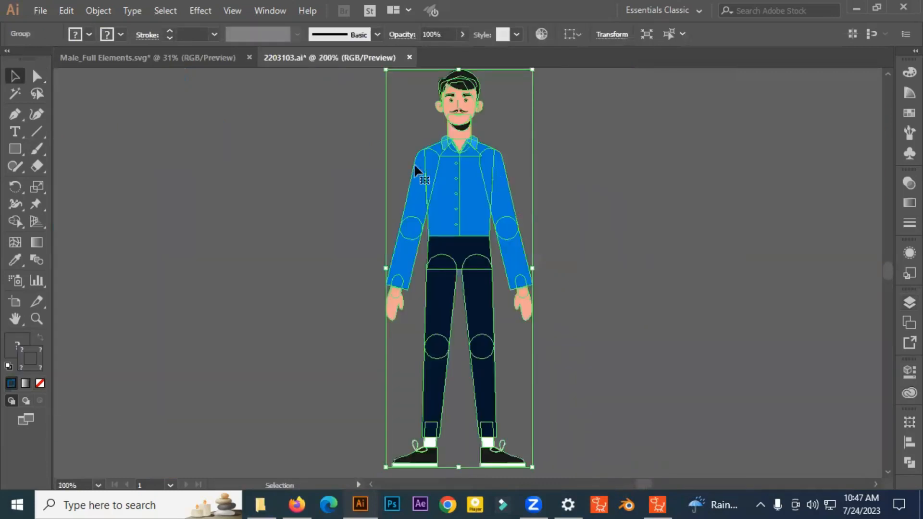
left_click(575, 259)
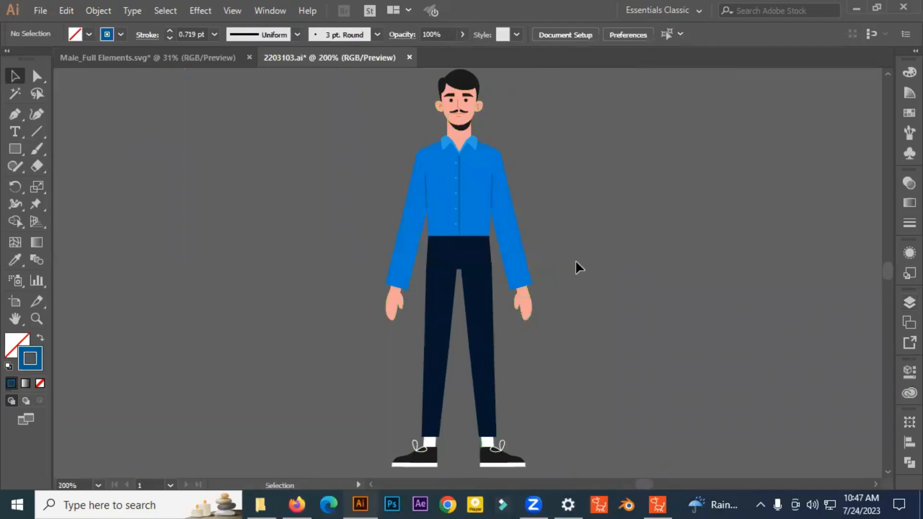
Ungroup the blue-shirt character and select its shirt and arms group to check the separated parts
left_click(467, 208)
right_click(592, 215)
left_click(653, 335)
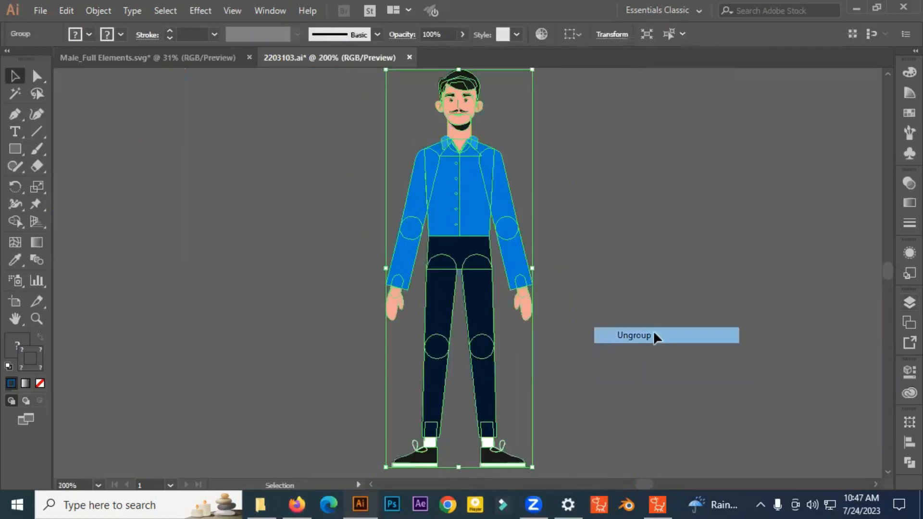
left_click(623, 252)
left_click(479, 198)
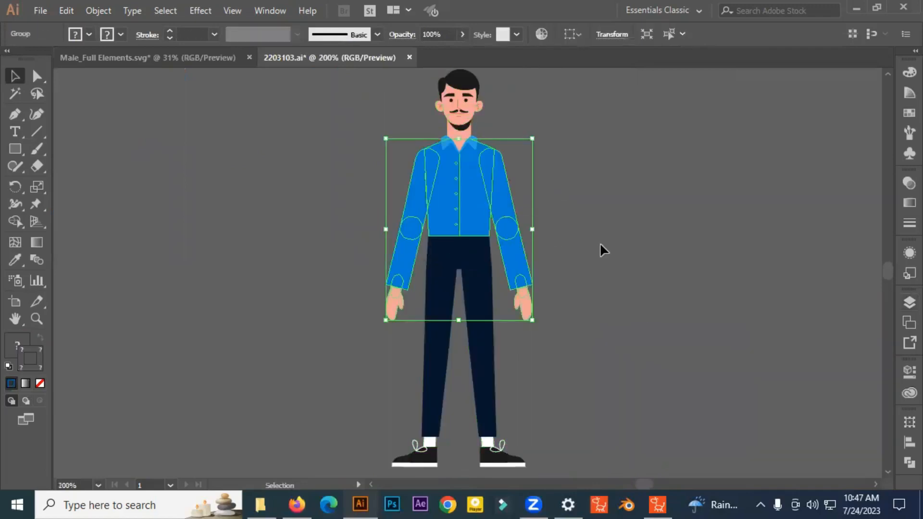
left_click(558, 249)
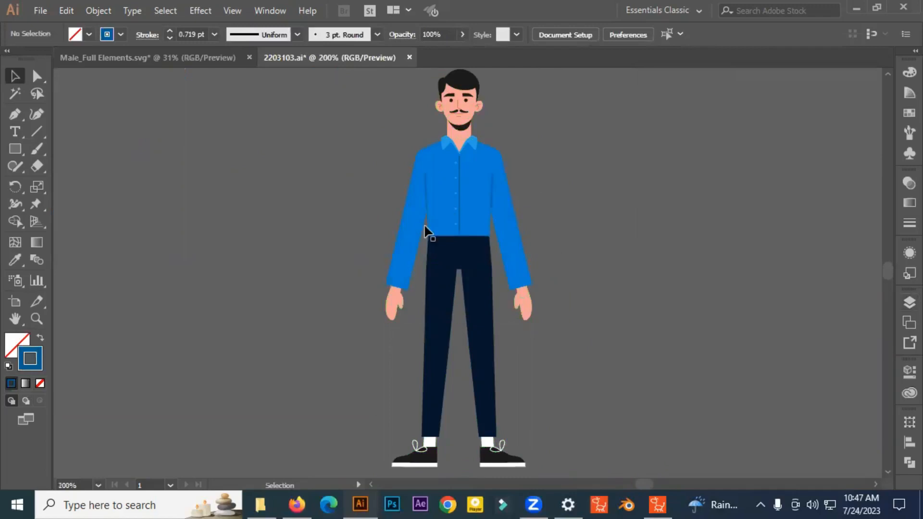
In Male_Full Elements.svg, expand the RLImage layer and hide its RLImageHead sublayer
left_click(205, 59)
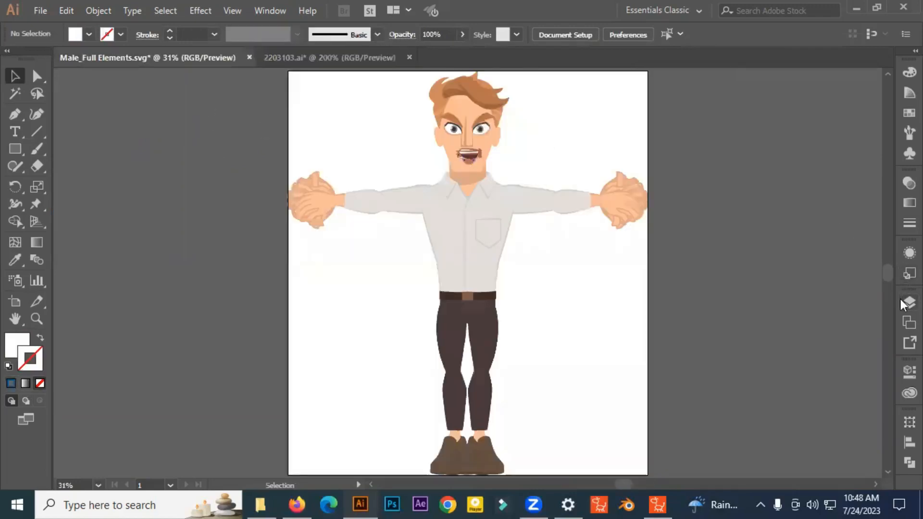
left_click(908, 303)
left_click(660, 364)
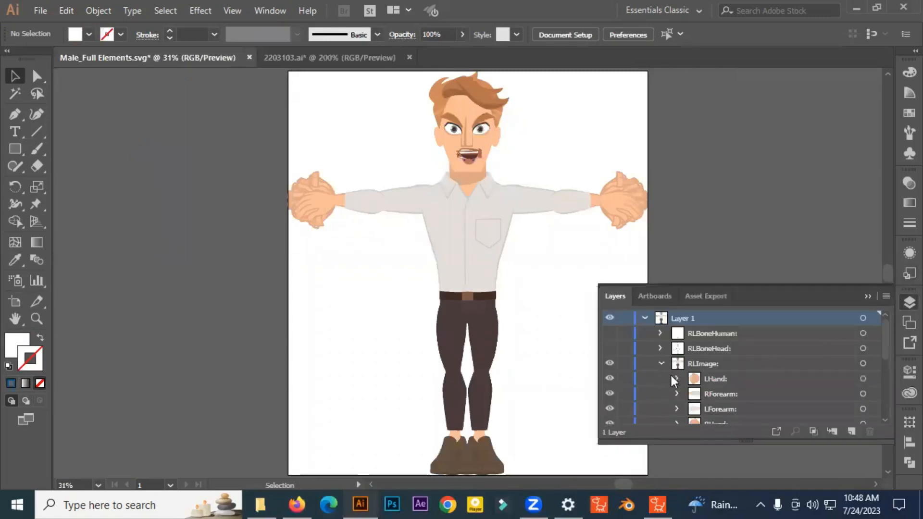
scroll(671, 376, "down", 3)
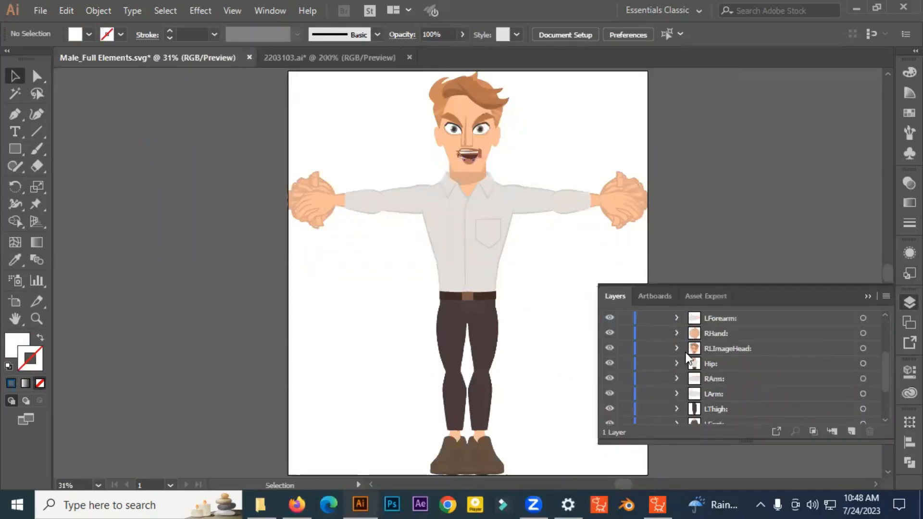
left_click(609, 349)
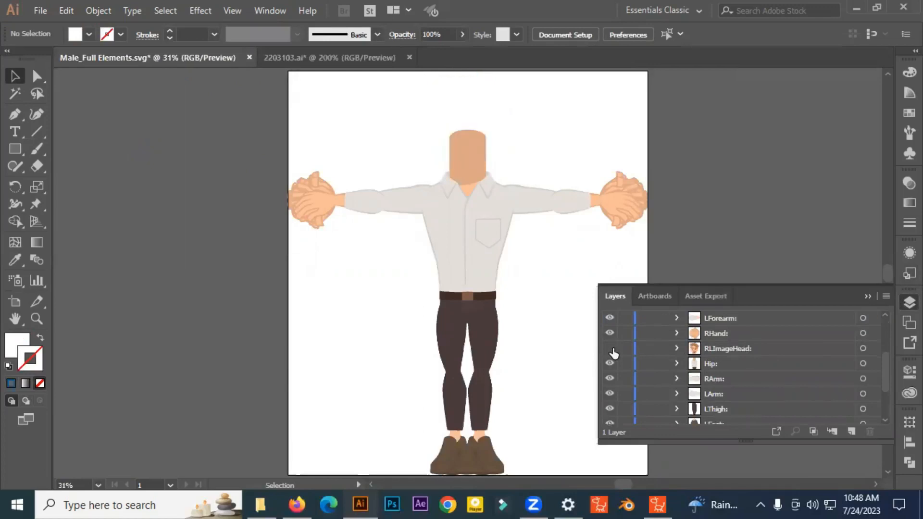
Show the RLImageHead sublayer again, and toggle the Hip sublayer's visibility to check which body parts it contains
left_click(610, 348)
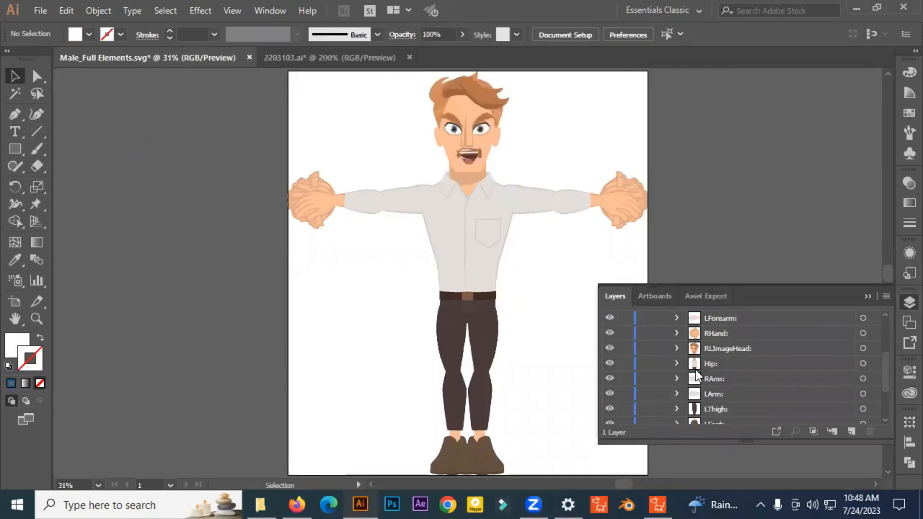
left_click(610, 364)
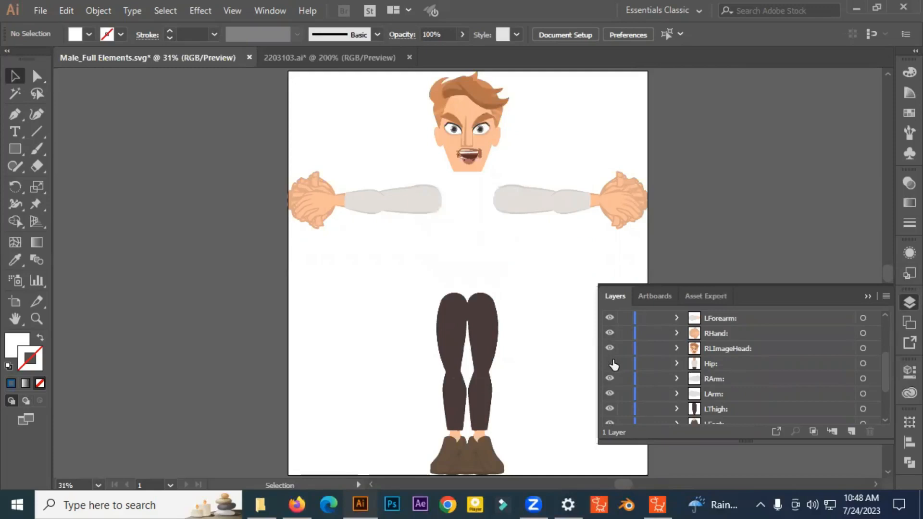
left_click(611, 363)
In 2203103.ai, ungroup the blue-shirt character's trousers and legs group and select each leg to check the separation
left_click(357, 56)
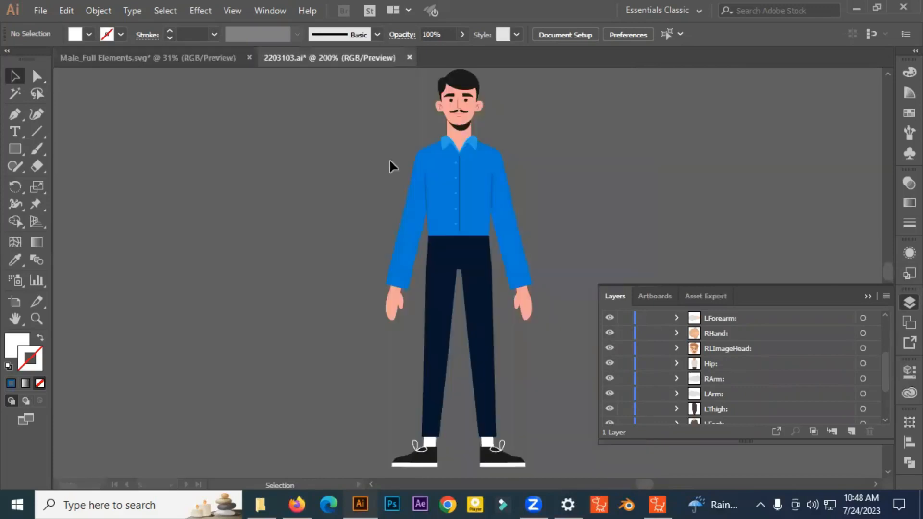
left_click(479, 250)
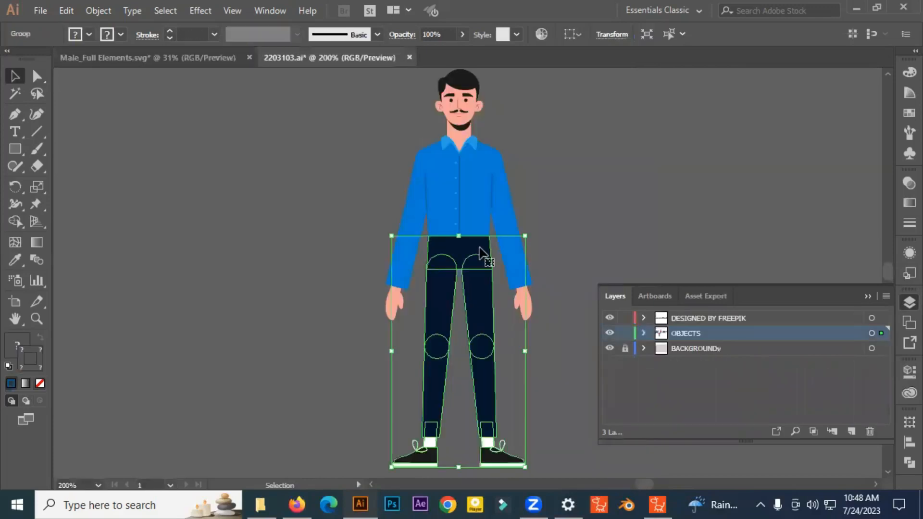
right_click(589, 206)
left_click(637, 323)
left_click(607, 236)
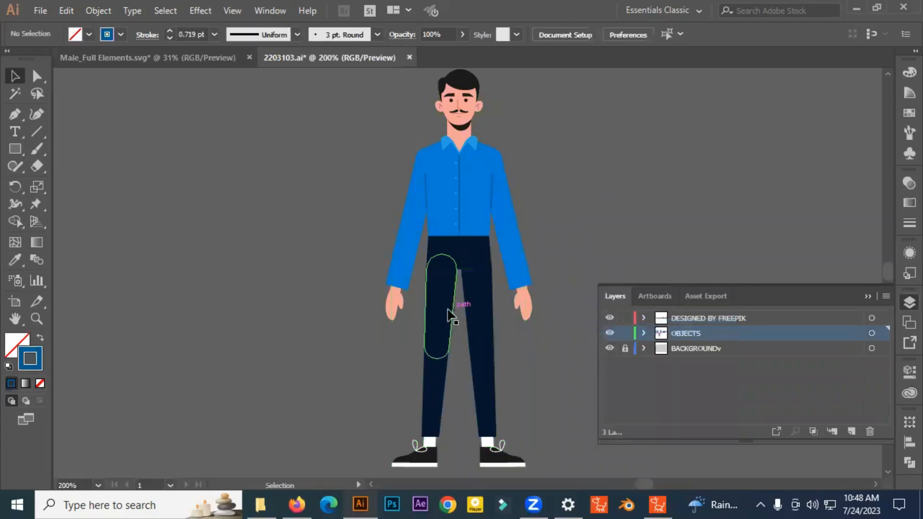
left_click(447, 312)
left_click(480, 307)
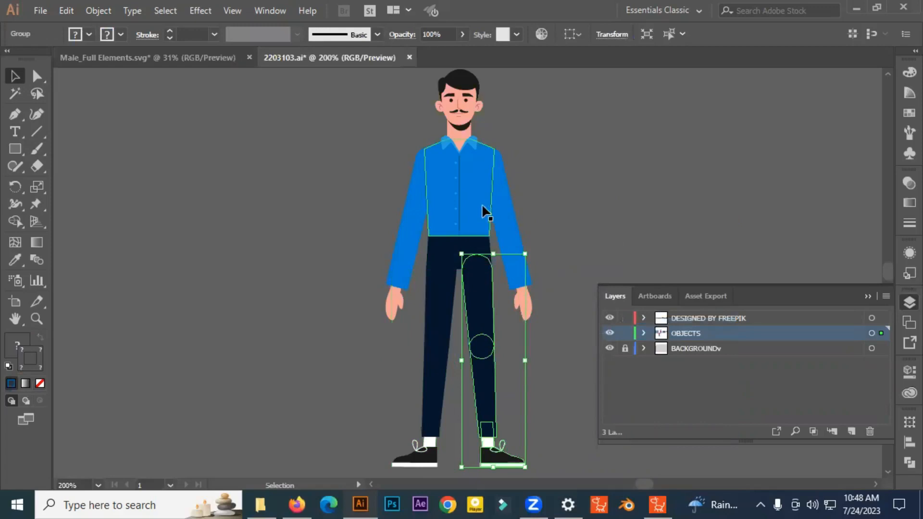
scroll(464, 244, "up", 2)
left_click(523, 236)
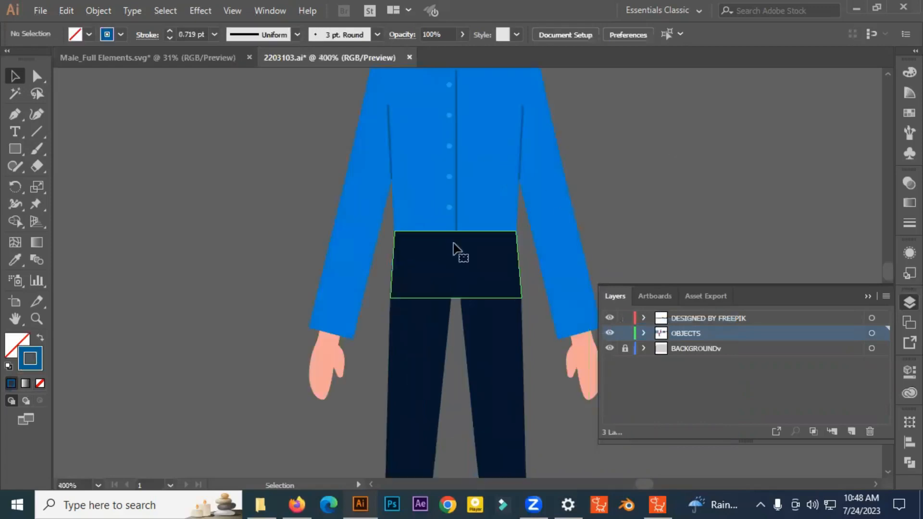
Ungroup the blue-shirt character's shirt and arms group so that the torso and both arms are separate
left_click(457, 247)
left_click(476, 166, "shift")
left_click_drag(478, 177, 418, 227)
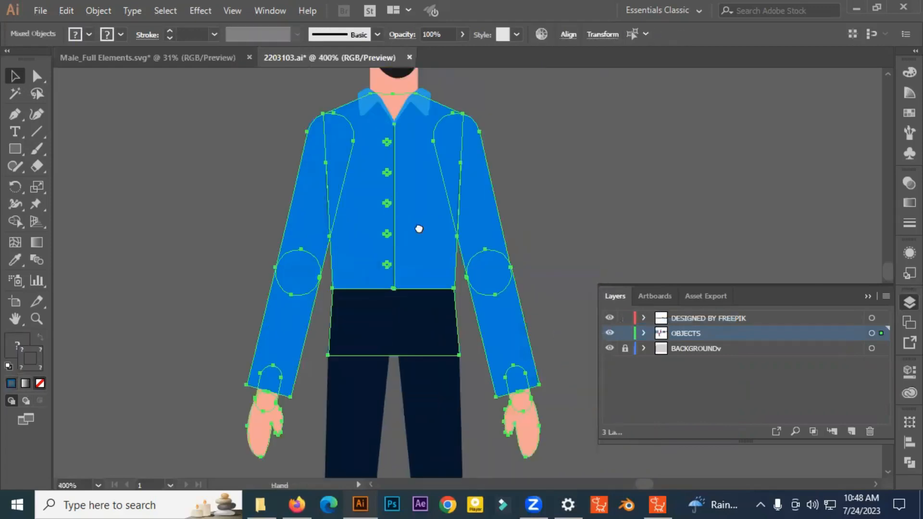
left_click(578, 169)
right_click(439, 200)
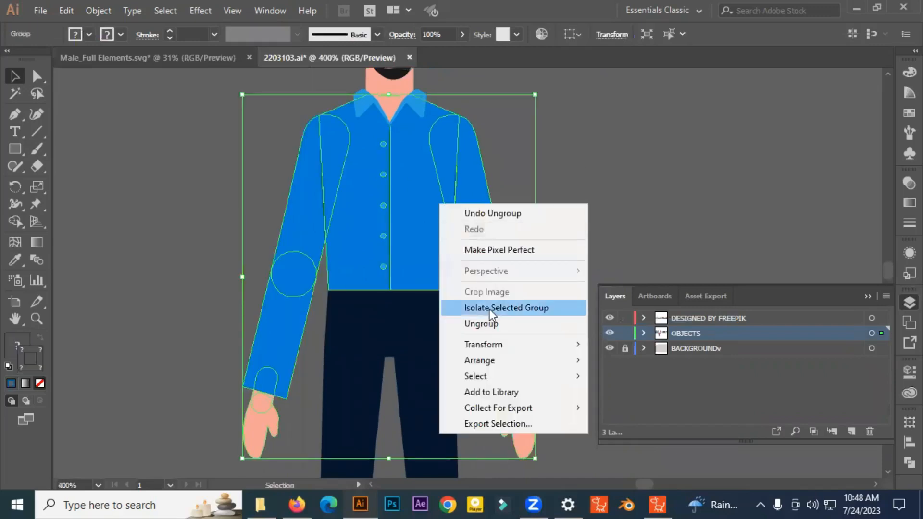
left_click(486, 326)
left_click(578, 195)
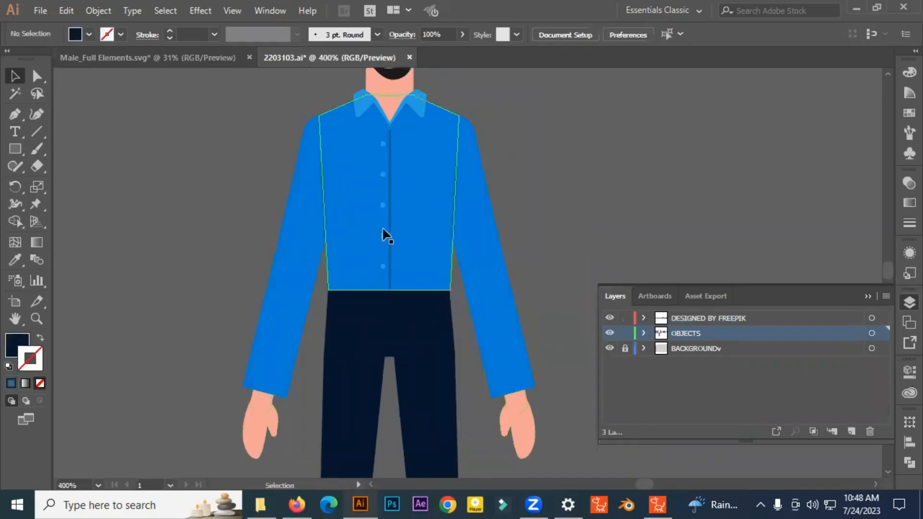
Ungroup the character's head and neck group so that the neck with the collar separates from the head
left_click(422, 216)
left_click_drag(436, 253, 437, 416)
scroll(403, 253, "up", 2)
left_click(473, 191)
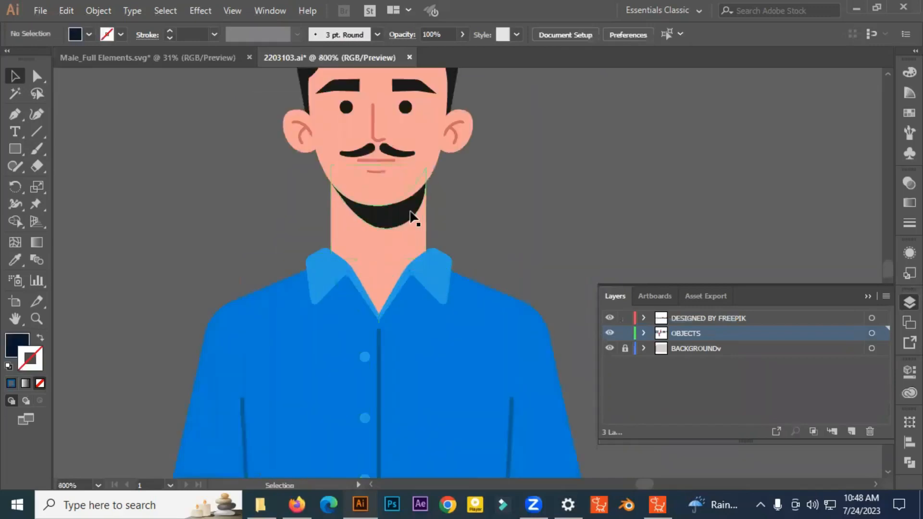
left_click(435, 226)
right_click(439, 228)
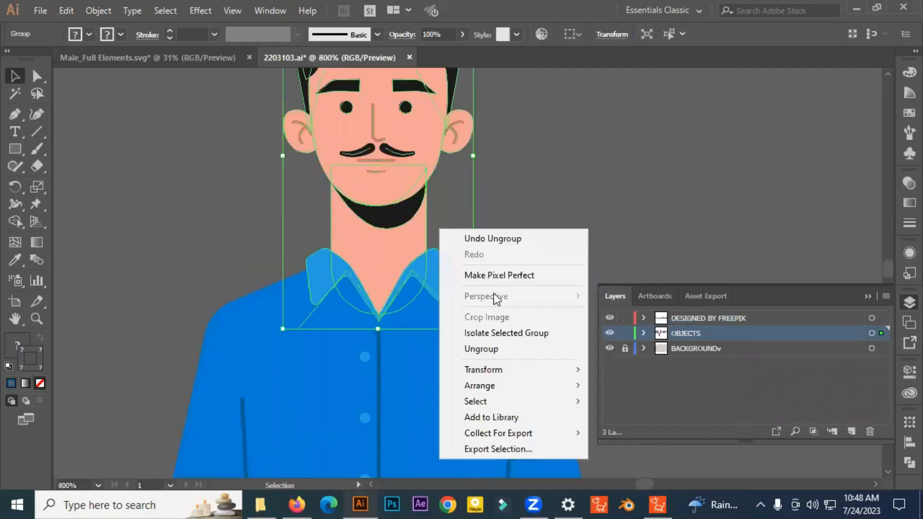
left_click(512, 348)
left_click(429, 232)
Group the neck with its collar, the shirt torso and the trousers' hip piece into one body group
left_click(404, 236)
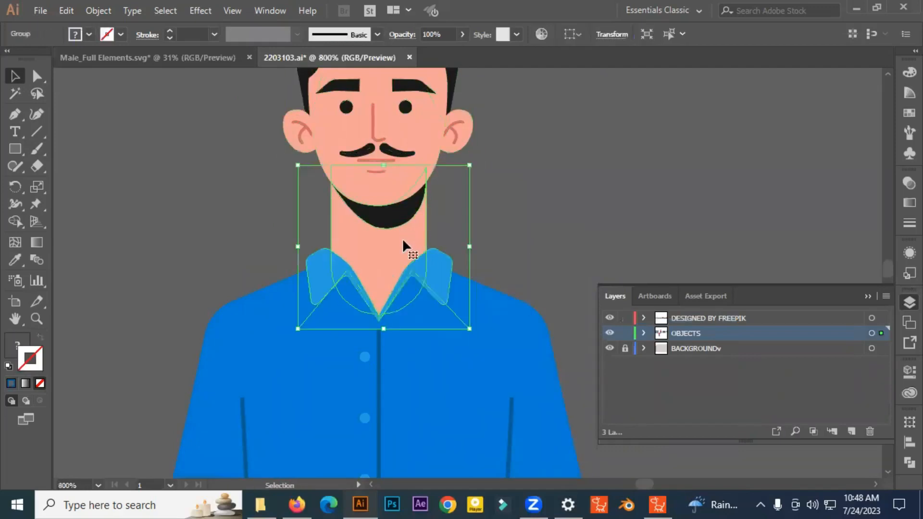
left_click(411, 375)
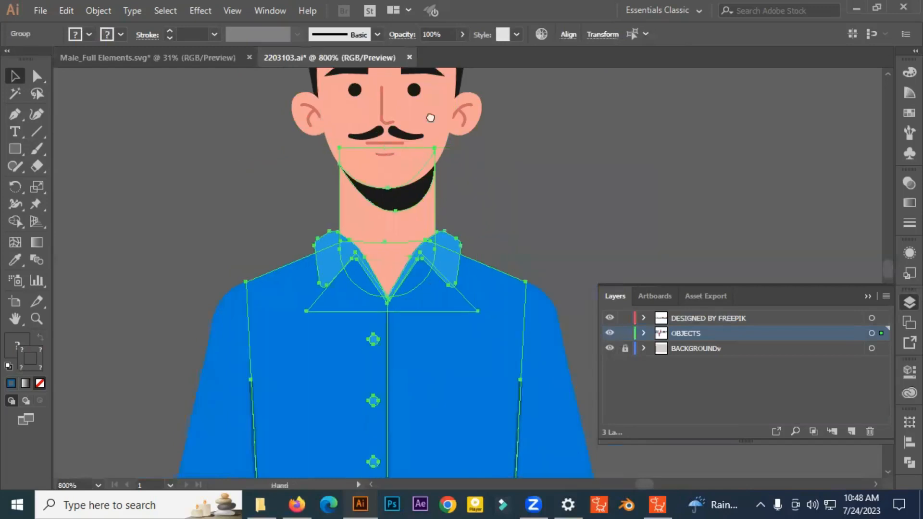
scroll(466, 362, "down", 5)
left_click(447, 383, "shift")
scroll(448, 384, "down", 2)
left_click_drag(450, 376, 401, 357)
scroll(403, 352, "down", 1)
key("ctrl+g")
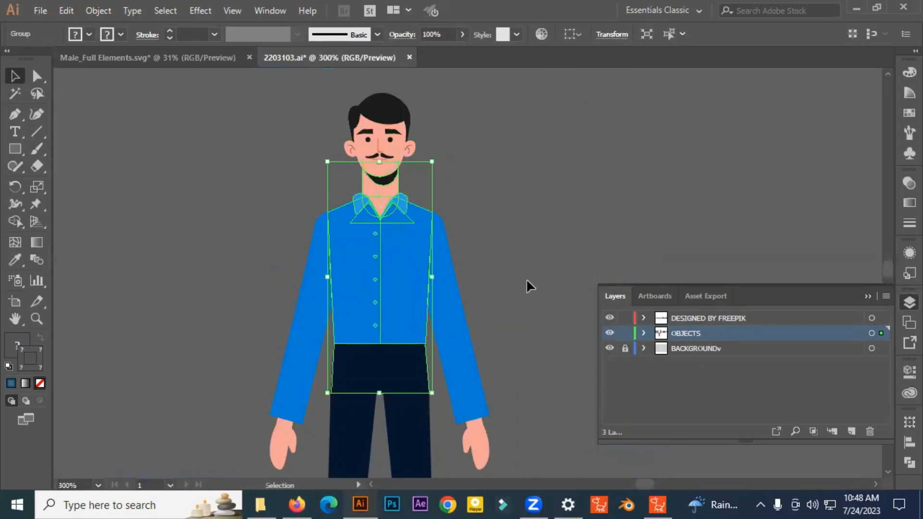
left_click(483, 229)
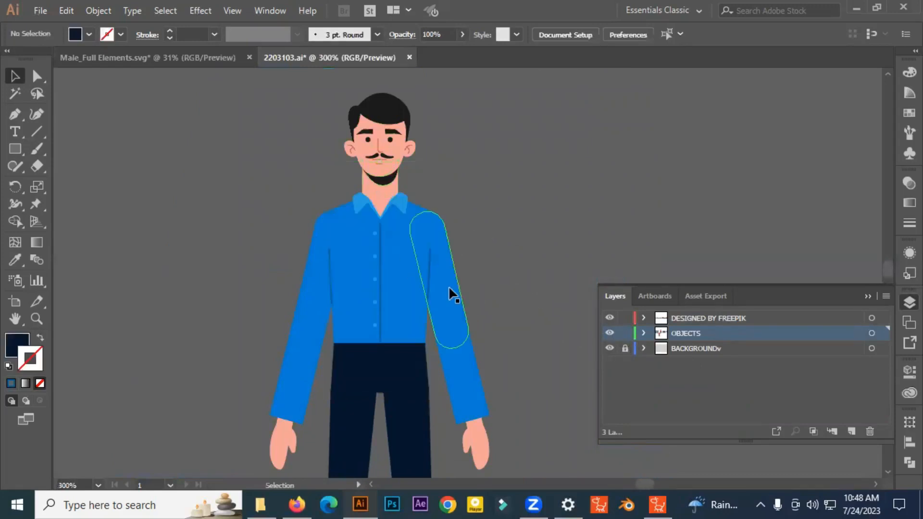
Select both arms, the body, the head and both legs one by one to check that each is a separate group
left_click(448, 287)
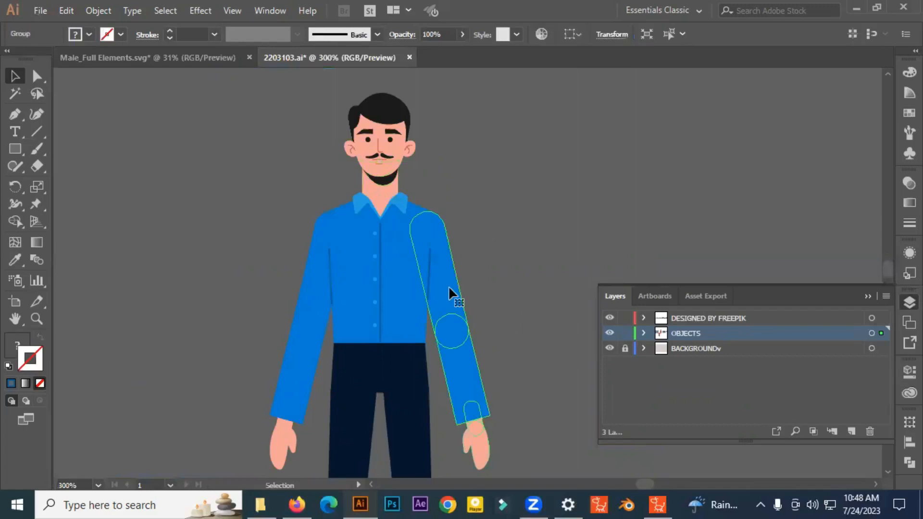
left_click(319, 292)
left_click_drag(346, 304, 332, 355)
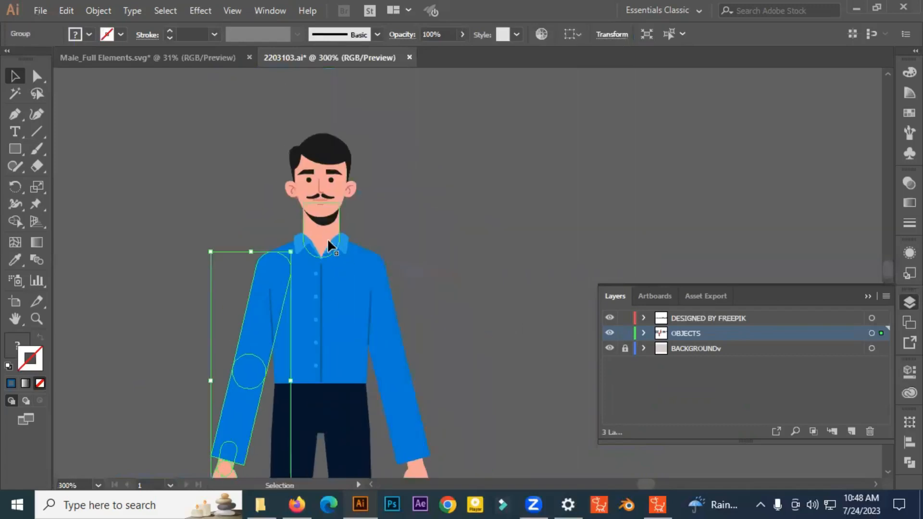
left_click(327, 239)
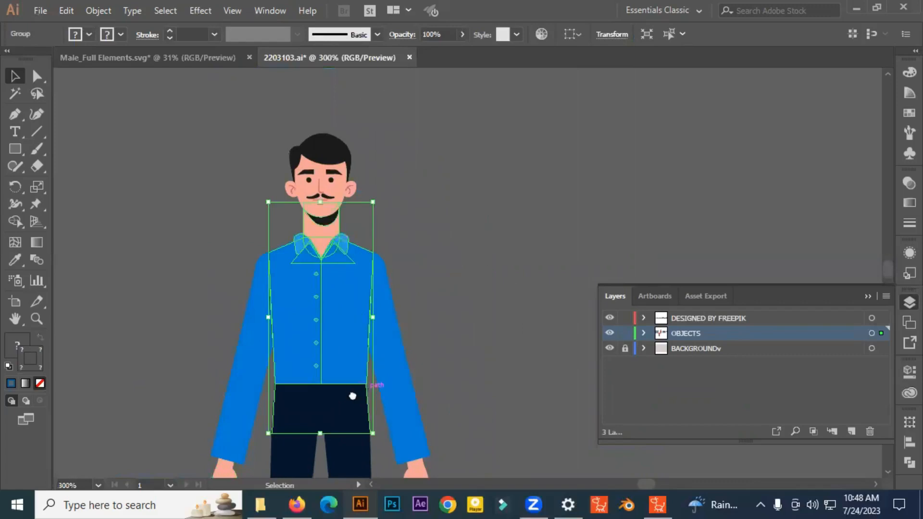
left_click_drag(358, 404, 412, 433)
left_click(387, 218)
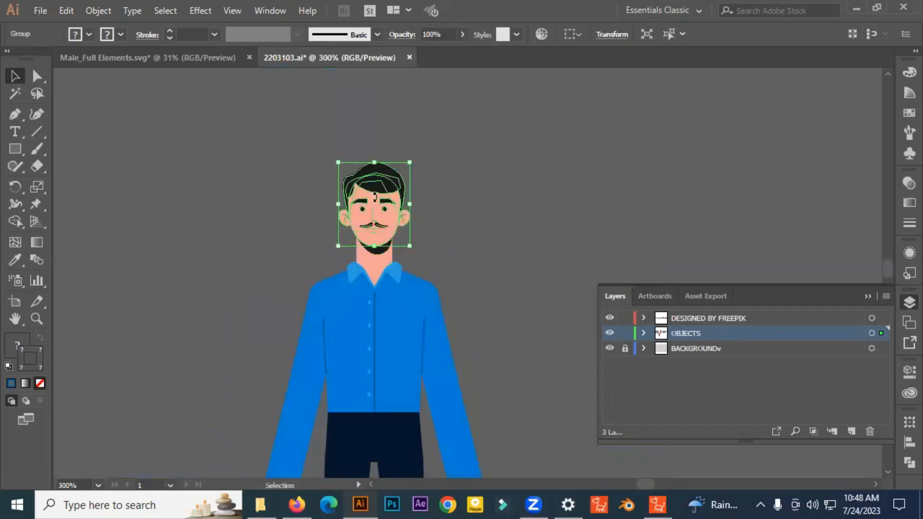
left_click_drag(420, 353, 422, 227)
scroll(421, 227, "down", 5)
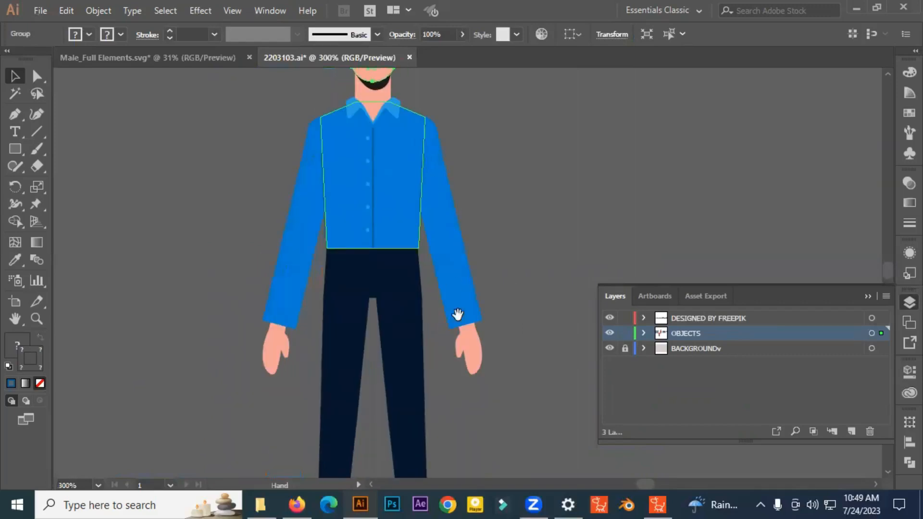
left_click(410, 280)
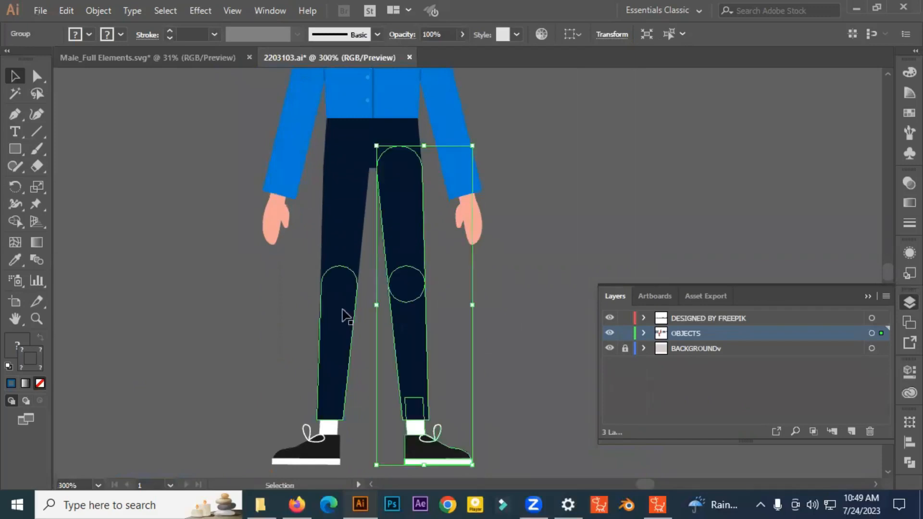
left_click(344, 313)
left_click(449, 342)
scroll(450, 342, "down", 2)
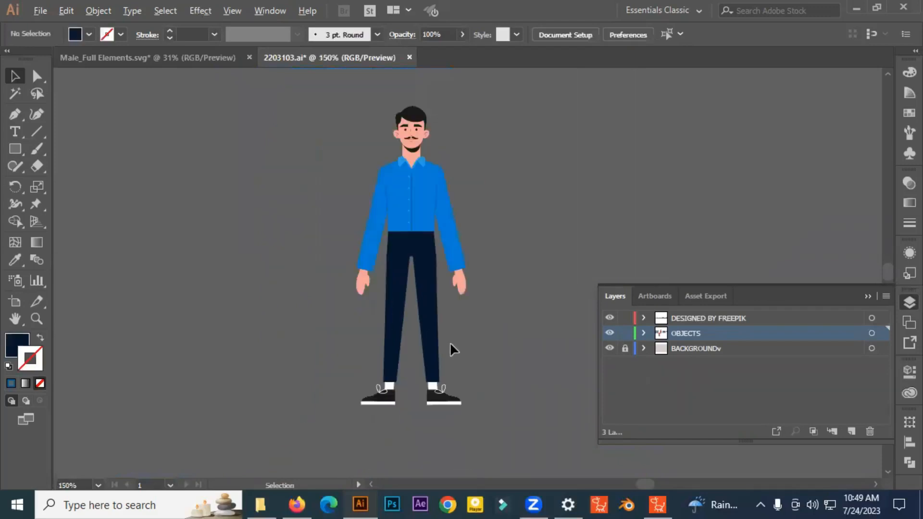
left_click_drag(451, 342, 368, 334)
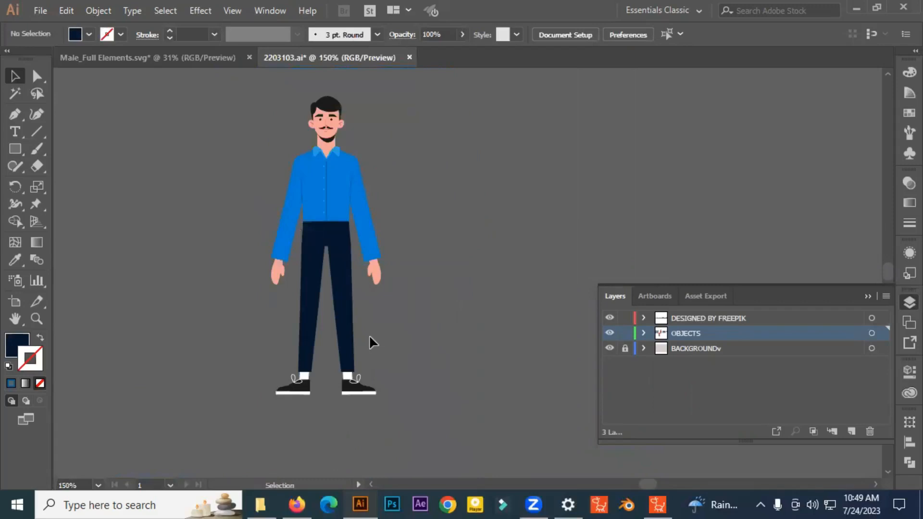
Following the pose in Male_Full Elements.svg, rotate the blue-shirt character's arm on the right side about its shoulder until it is roughly horizontal
left_click(197, 54)
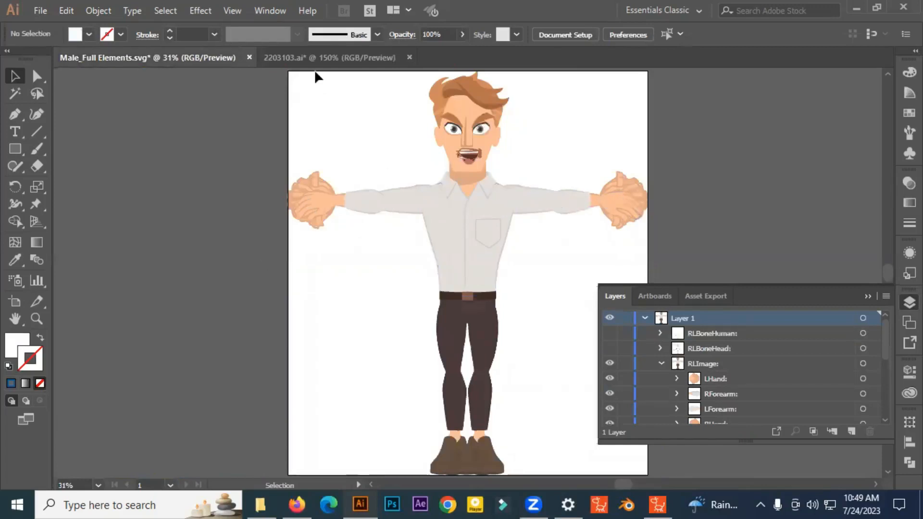
left_click(314, 57)
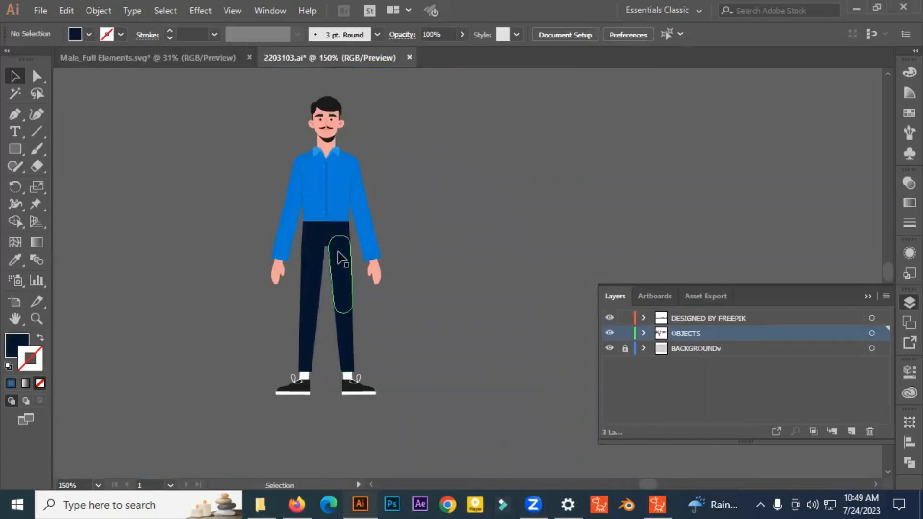
left_click(362, 216)
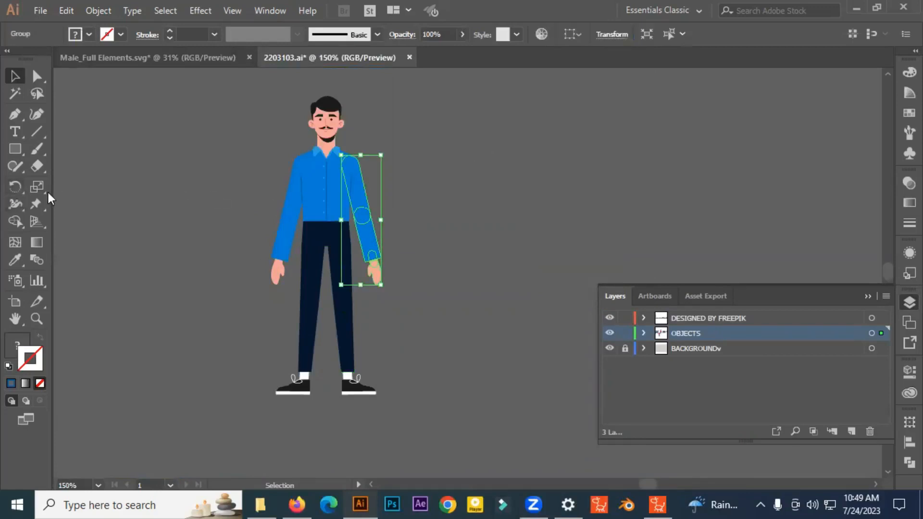
left_click(12, 187)
scroll(367, 173, "up", 3)
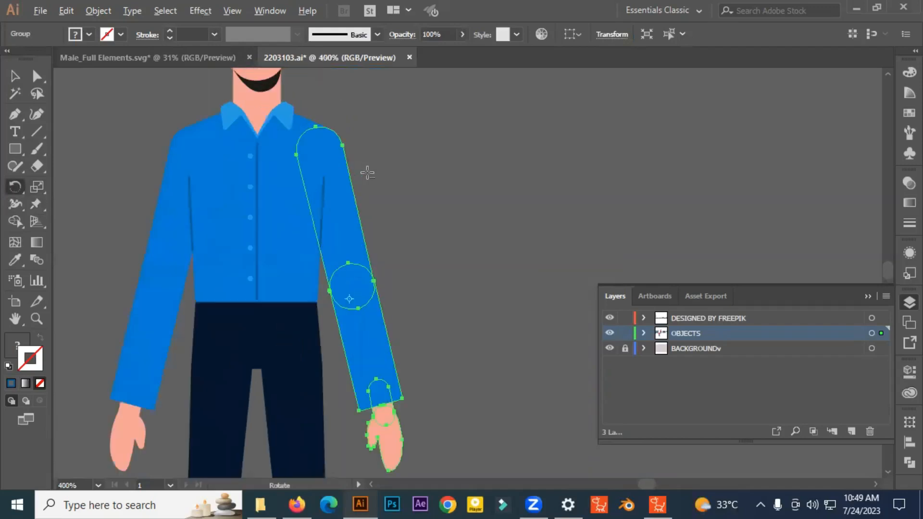
left_click(320, 143)
left_click_drag(389, 465, 568, 142)
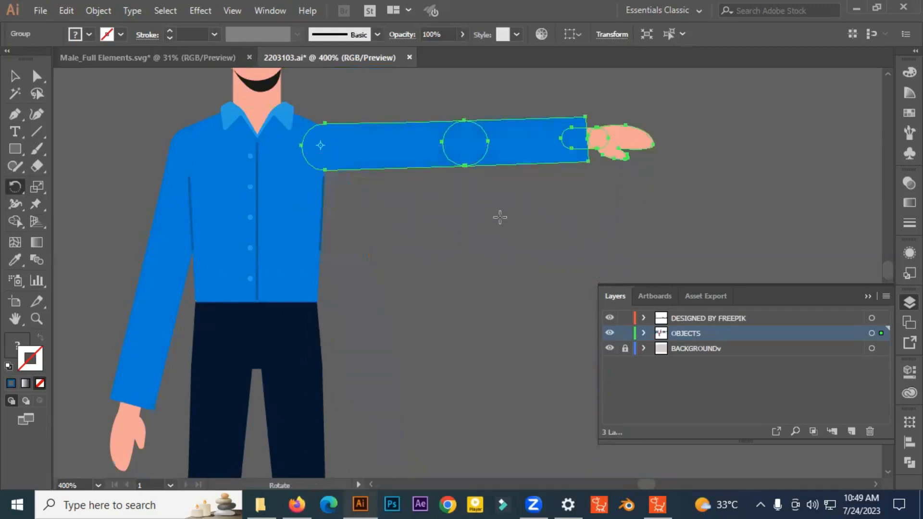
key("v")
left_click(414, 300)
scroll(412, 299, "down", 1)
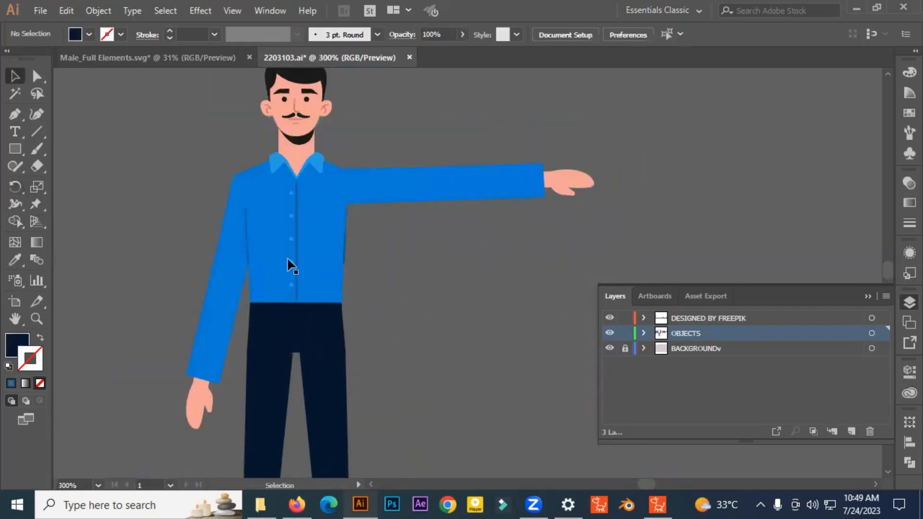
Rotate the arm on the left side of the figure about its shoulder until it is horizontal, completing the T-pose
left_click(237, 214)
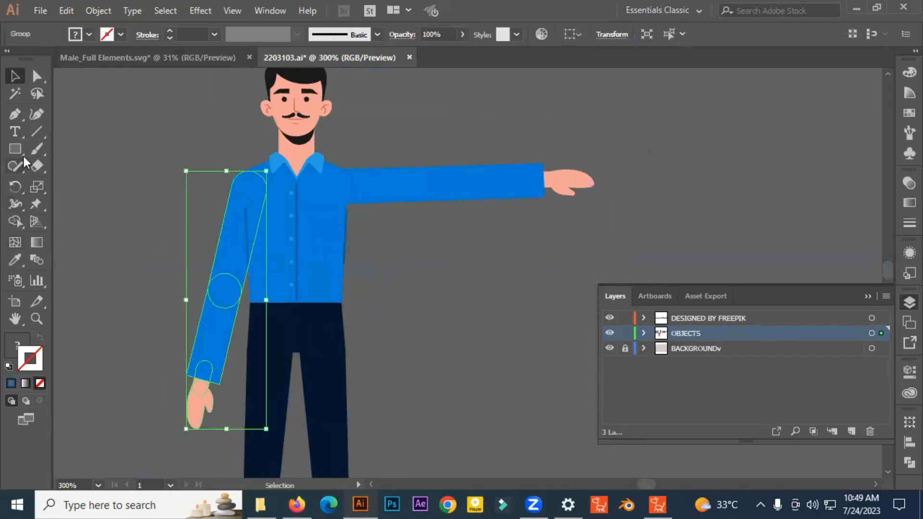
left_click(15, 186)
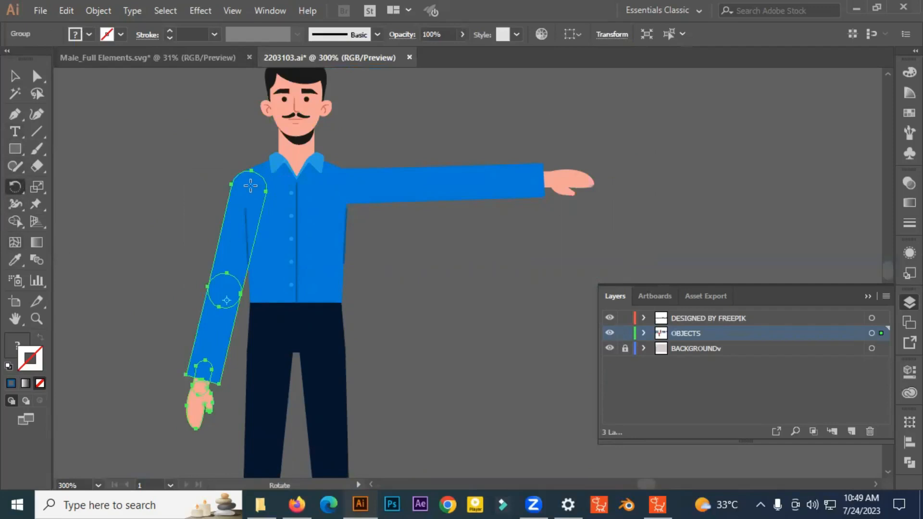
left_click(251, 185)
left_click_drag(197, 427, 91, 185)
key("v")
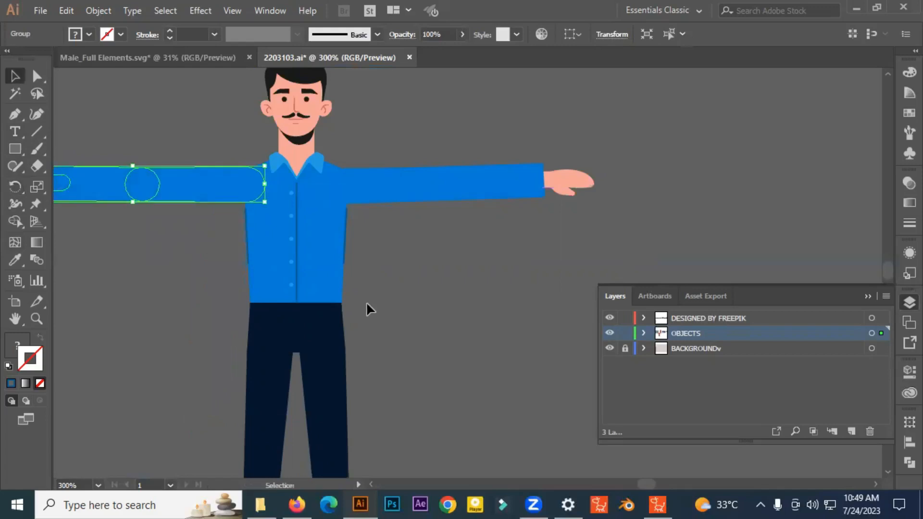
left_click(367, 303)
scroll(367, 303, "down", 2)
Copy the whole T-posed blue-shirt character from 2203103.ai and paste it into Male_Full Elements.svg
left_click_drag(395, 304, 390, 285)
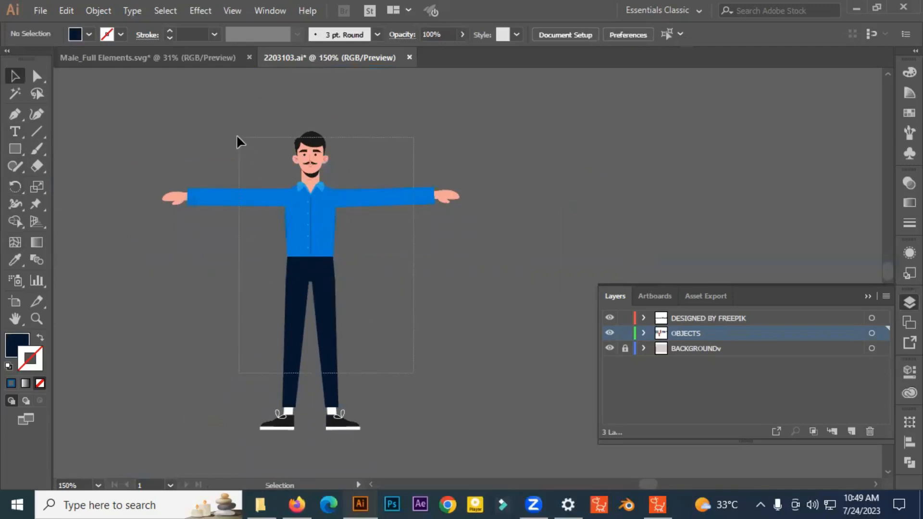
key("ctrl+a")
key("a")
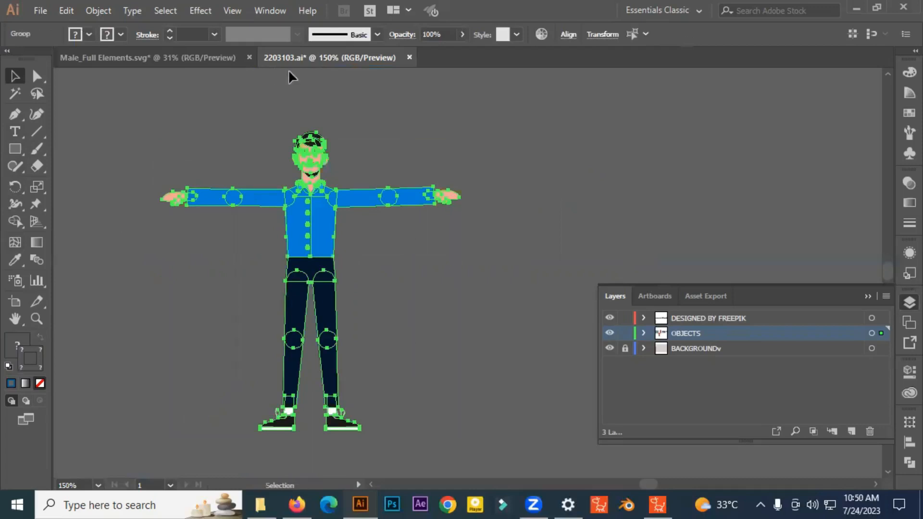
key("v")
left_click(201, 58)
key("ctrl+v")
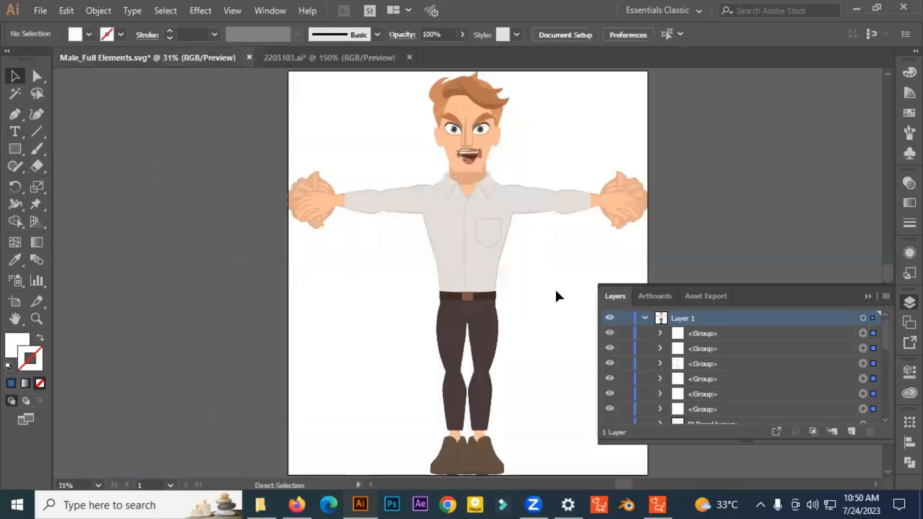
Scale the pasted character up proportionally about its centre until it roughly matches the sample figure's full height
left_click_drag(499, 305, 606, 493)
left_click_drag(493, 190, 429, 395)
scroll(423, 351, "down", 2)
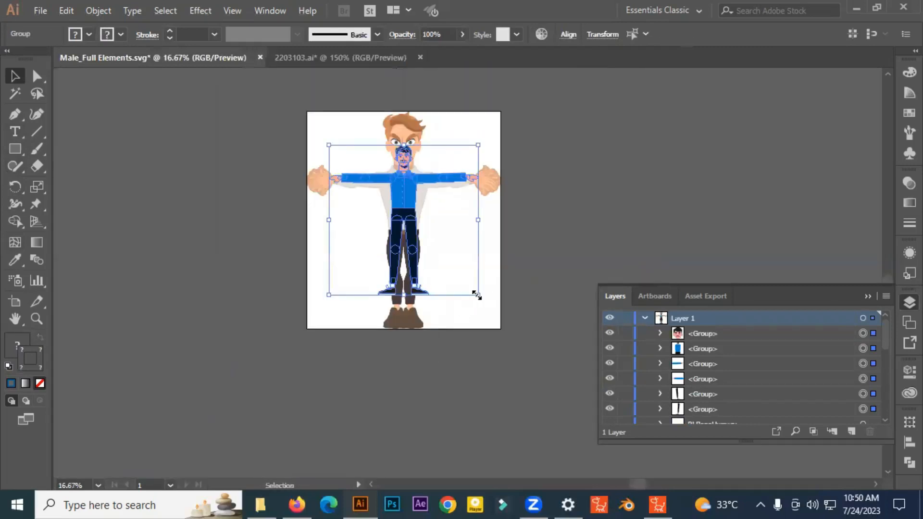
left_click_drag(477, 295, 483, 342)
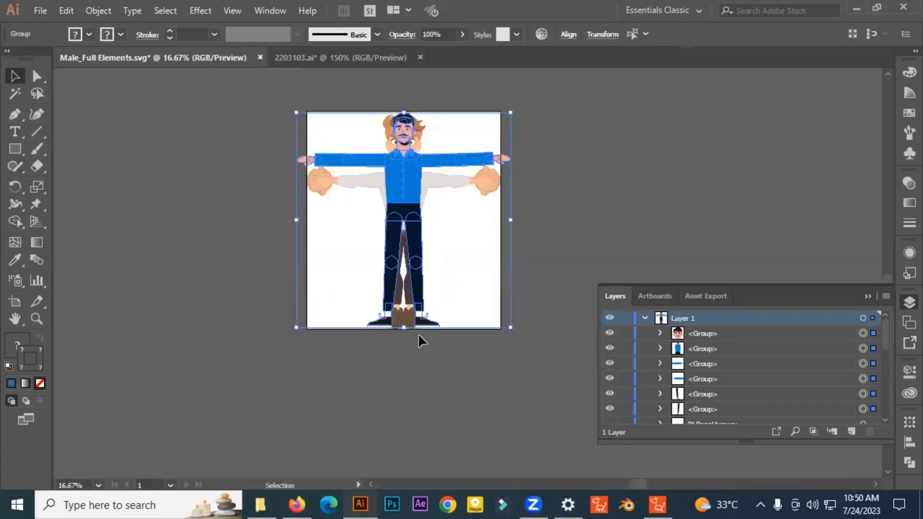
scroll(417, 333, "up", 5)
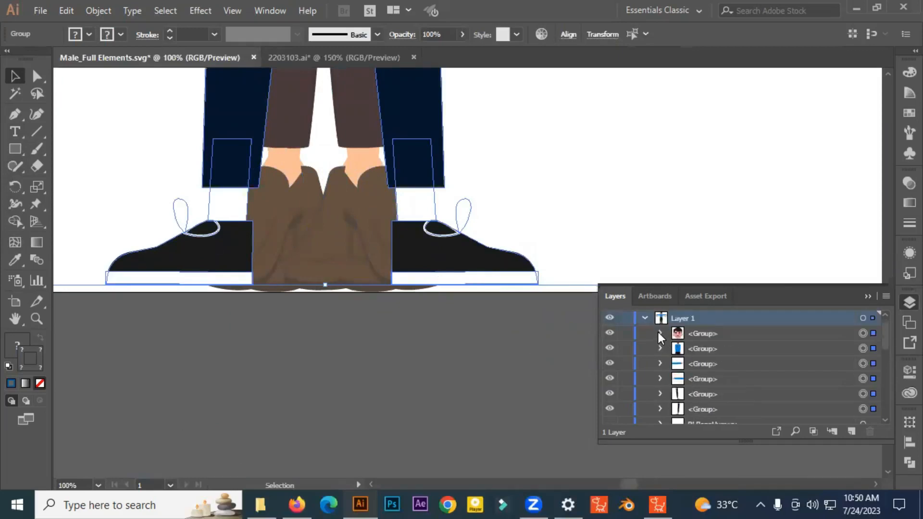
Show the RLBoneHuman layer and scale the character down slightly about its centre, using the foot bone points as reference
scroll(658, 333, "down", 3)
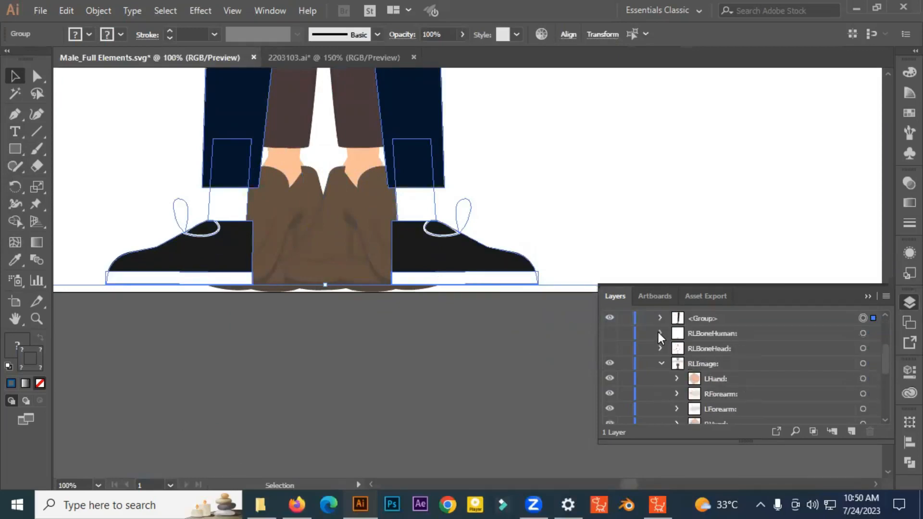
left_click(609, 334)
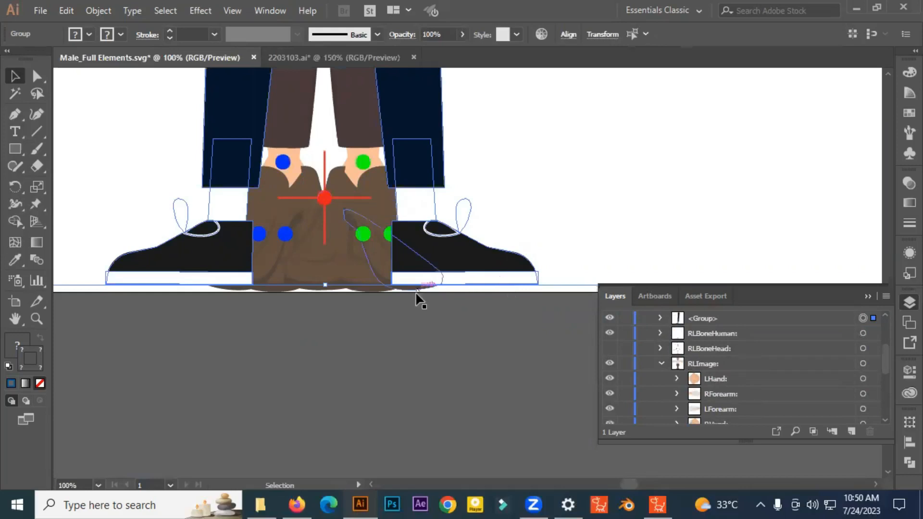
scroll(416, 294, "down", 2)
left_click_drag(445, 319, 356, 282)
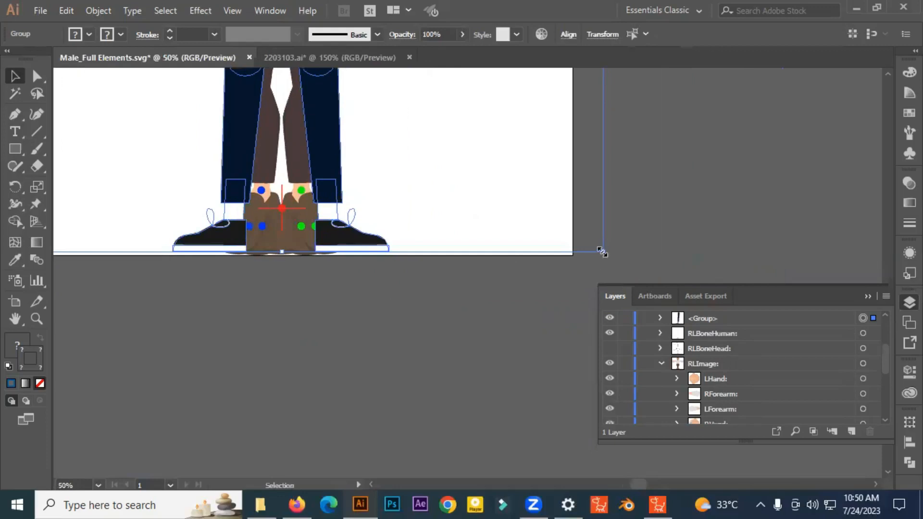
left_click_drag(602, 252, 594, 242)
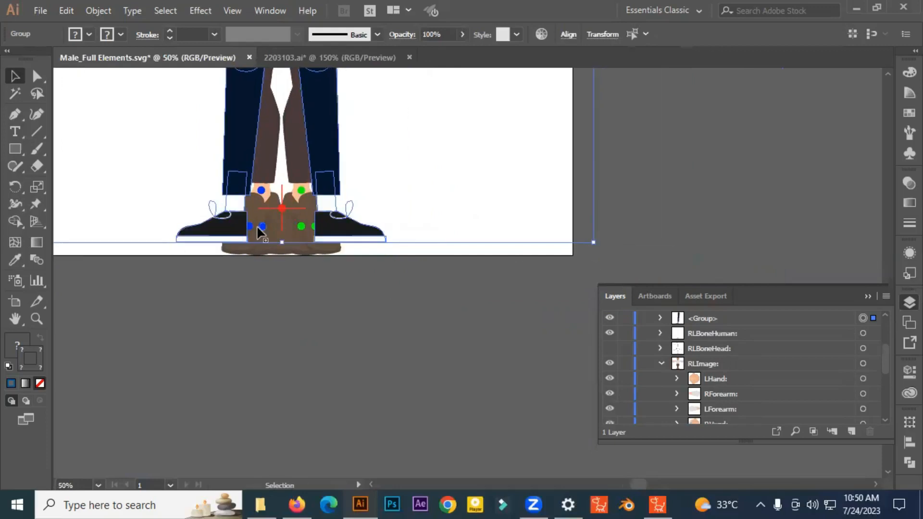
Scale the character down proportionally to about 568.41 × 571.5 mm so its hands fit the artboard's width, leaving nothing selected
scroll(258, 233, "up", 2)
scroll(259, 233, "down", 3)
scroll(316, 302, "up", 10)
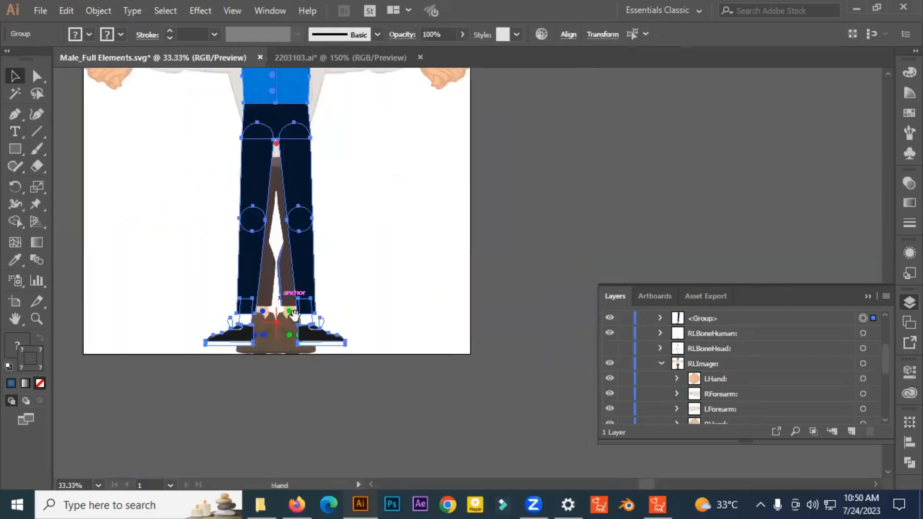
left_click_drag(316, 302, 317, 329)
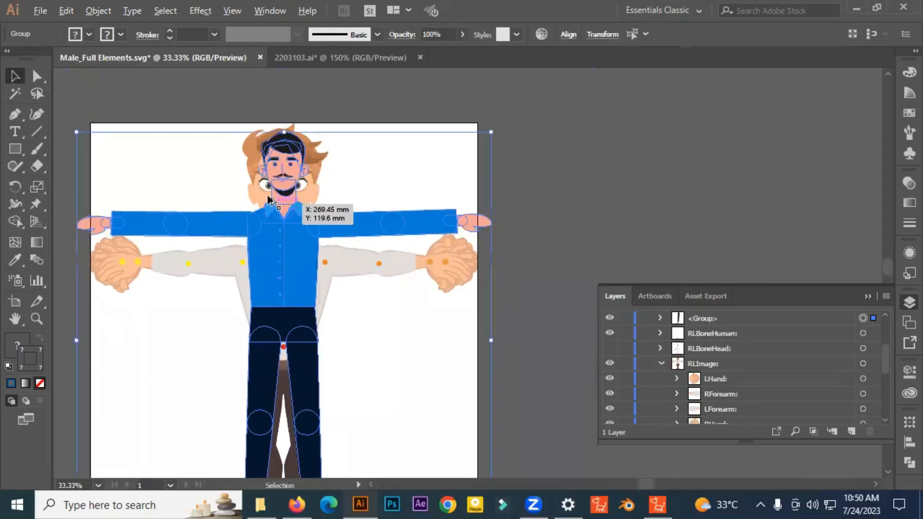
scroll(265, 189, "up", 2)
scroll(266, 189, "down", 2)
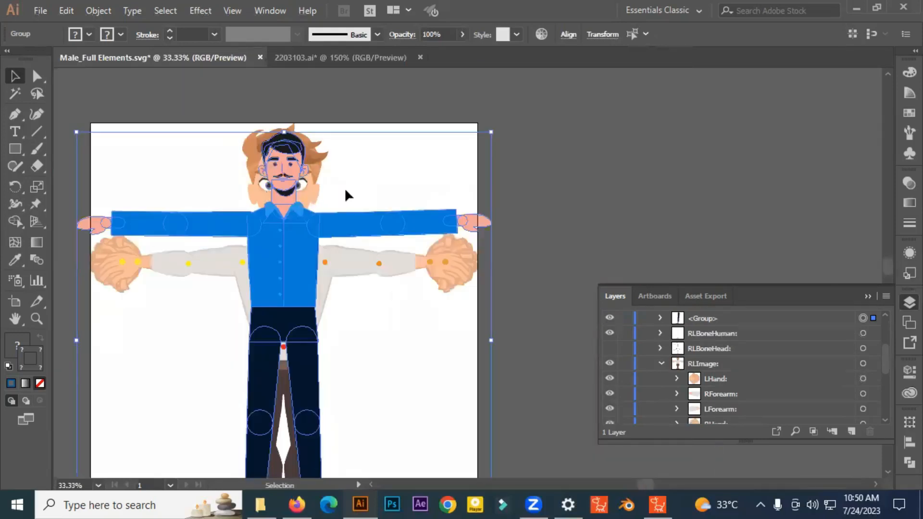
left_click_drag(490, 130, 480, 143)
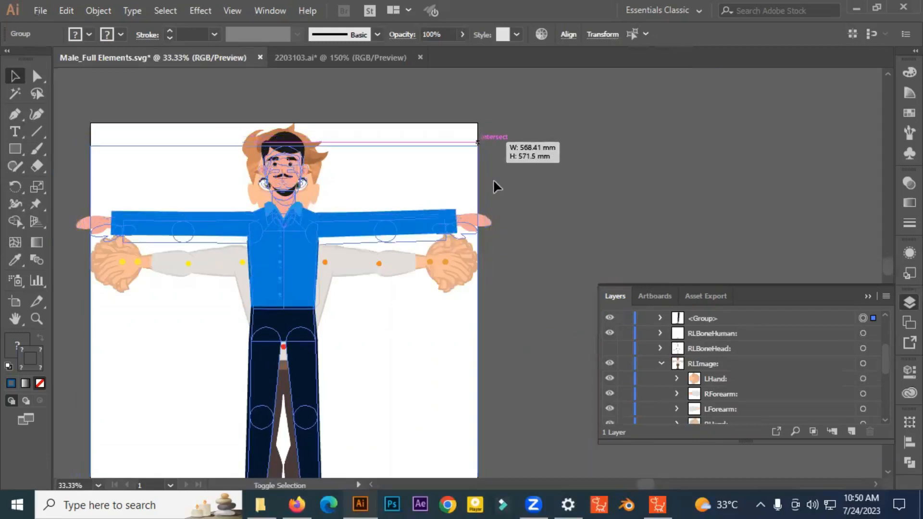
left_click(504, 189)
key("space")
left_click_drag(396, 262, 406, 203)
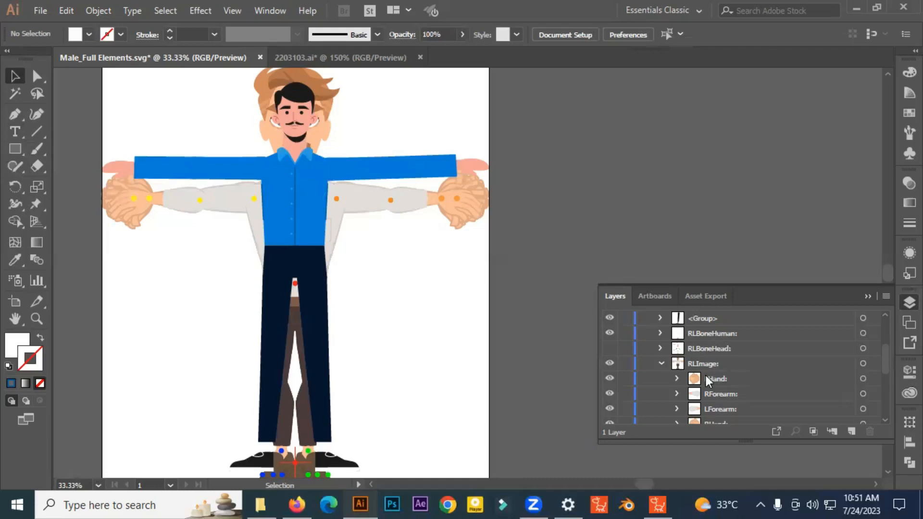
Identify the blue-shirt body group by toggling its visibility and move it into the Hip: group under RLImage:
scroll(705, 376, "up", 3)
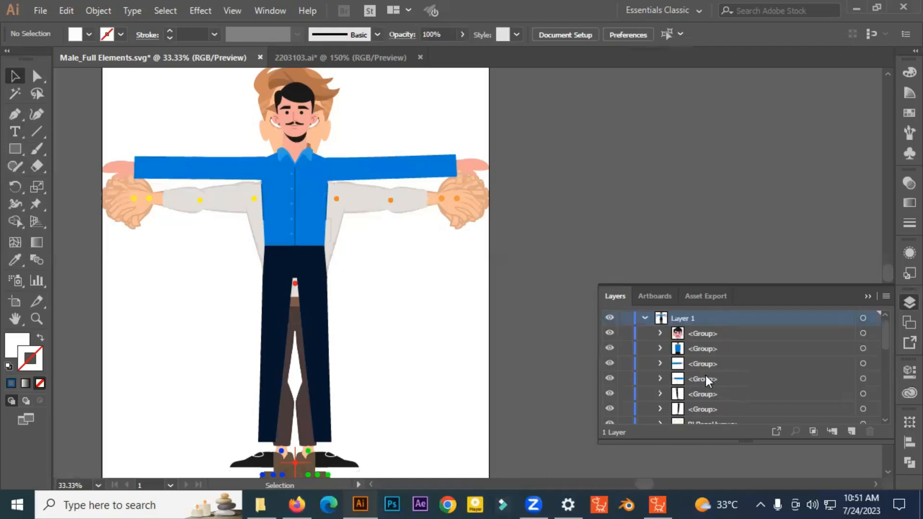
left_click(714, 350)
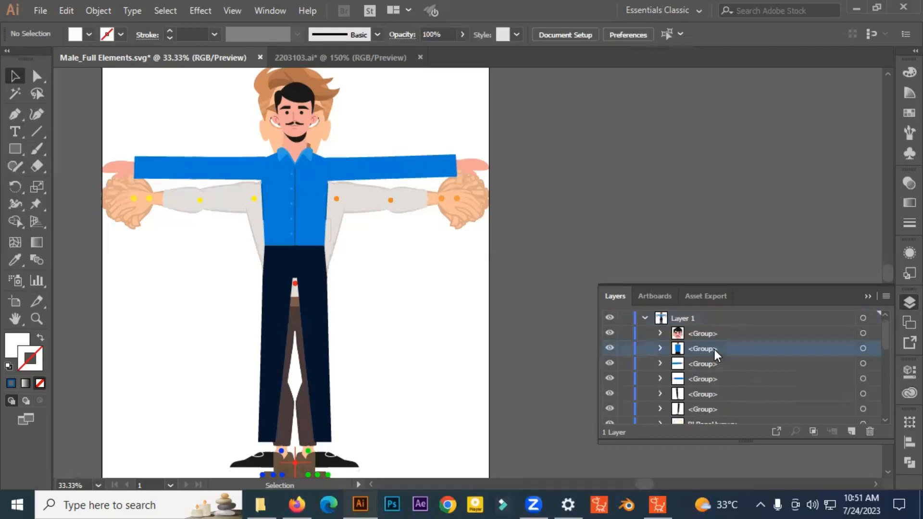
left_click(609, 347)
left_click(610, 348)
mouse_move(694, 350)
left_mouse_down()
mouse_move(704, 427)
mouse_move(740, 355)
mouse_move(707, 366)
mouse_move(700, 357)
left_mouse_up()
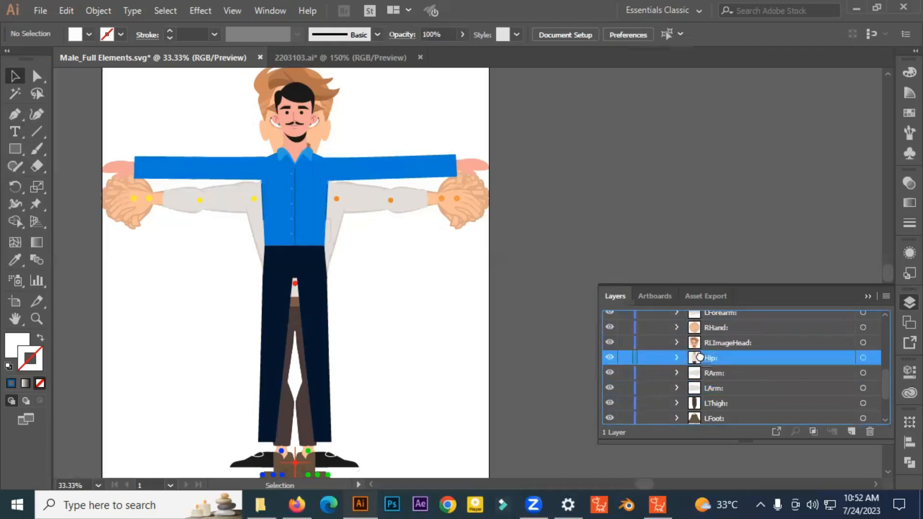
left_click_drag(700, 358, 701, 358)
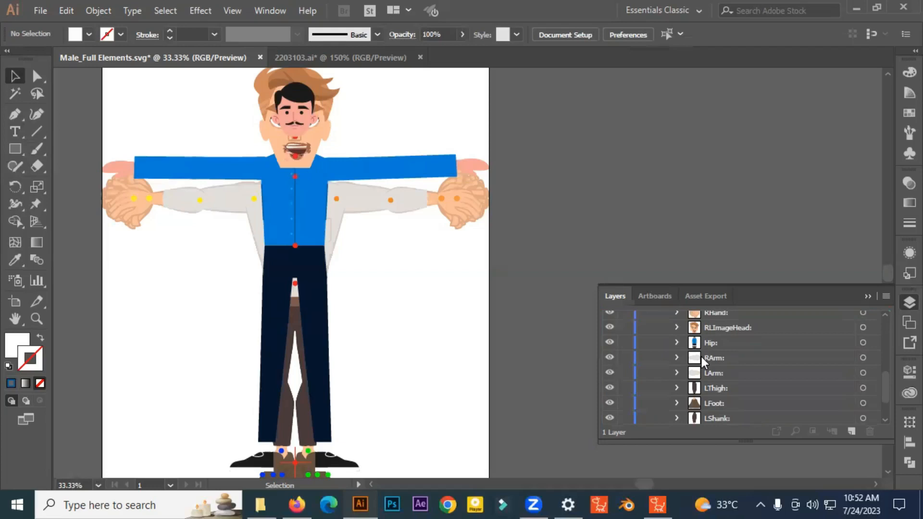
Expand the Hip: group and move the blue-shirt body group into its Hip:-2 subgroup, above Belt
left_click(675, 342)
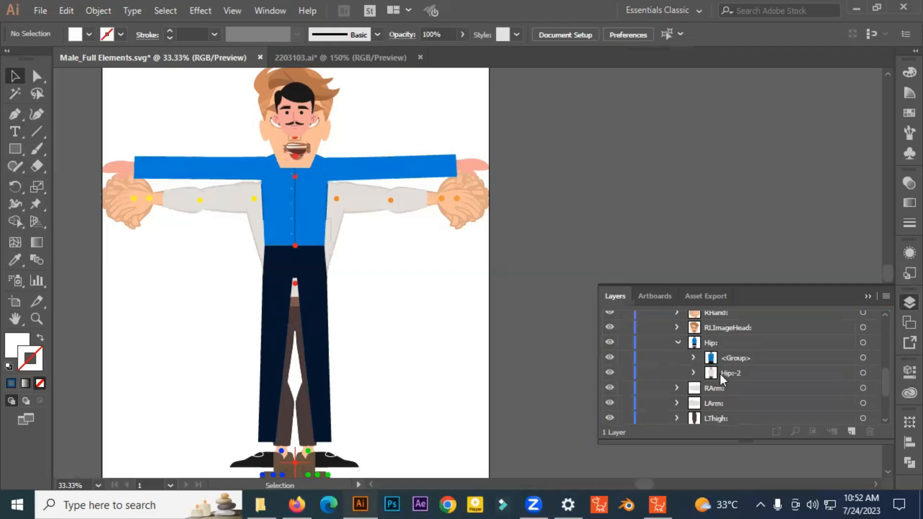
left_click(693, 373)
scroll(747, 391, "down", 1)
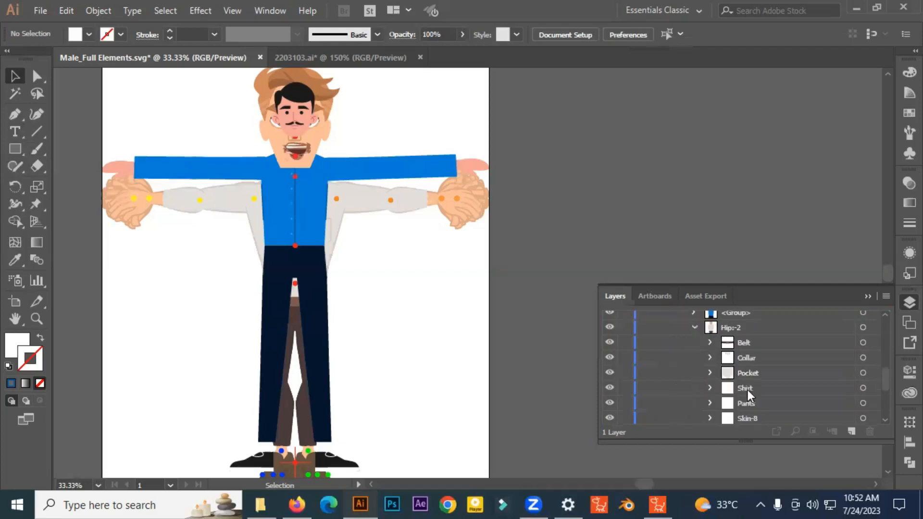
scroll(746, 413, "down", 1)
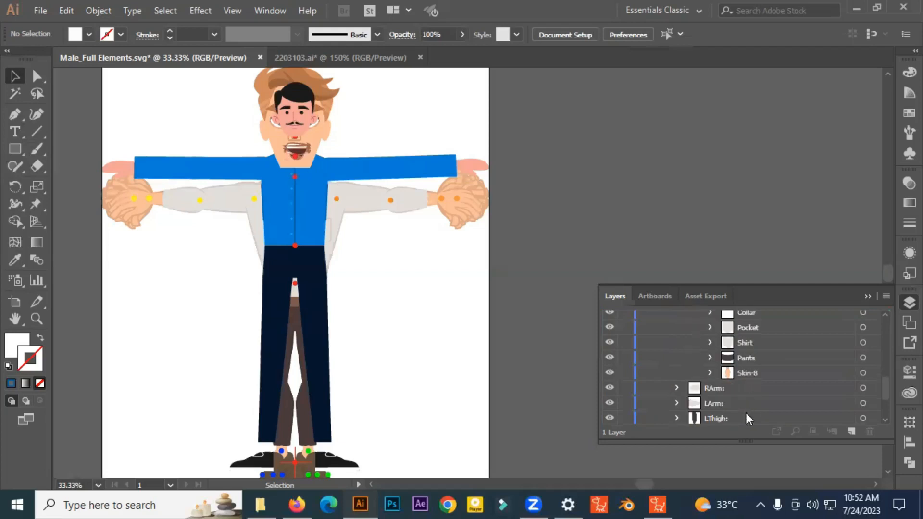
scroll(746, 413, "up", 1)
scroll(746, 417, "up", 1)
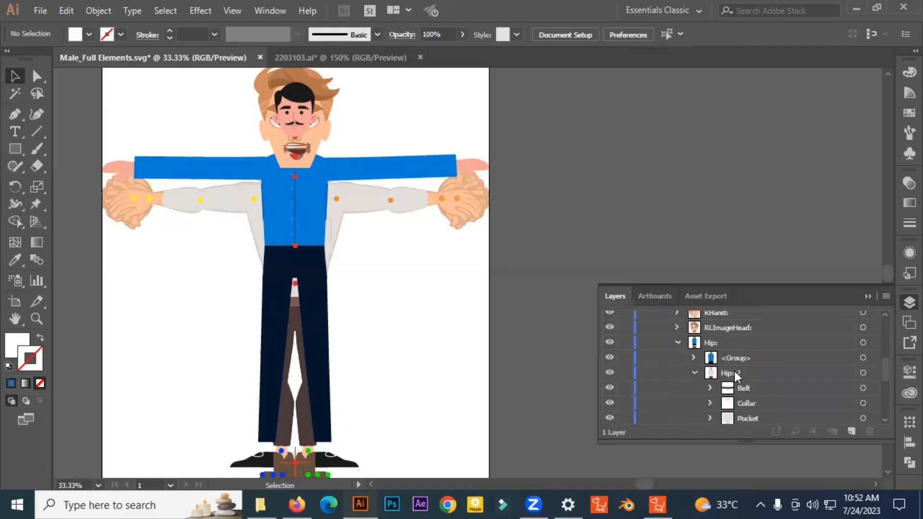
left_click(693, 356)
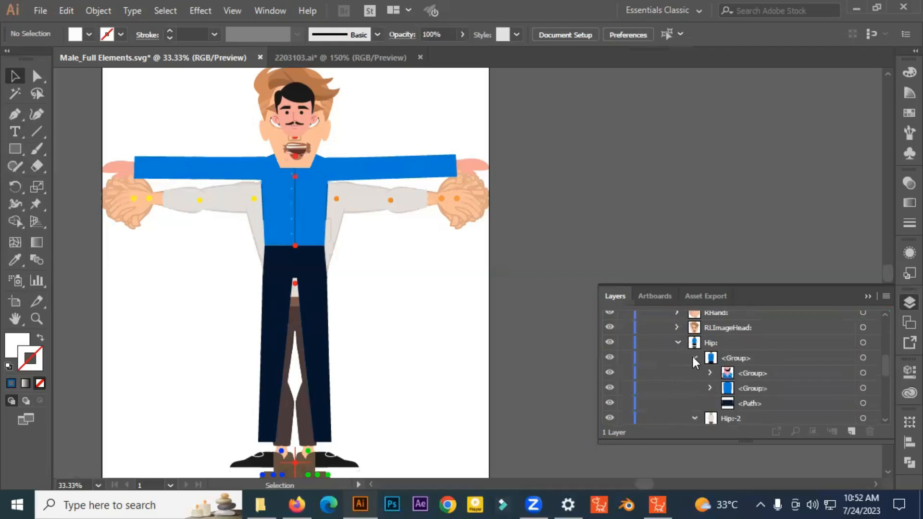
left_click(693, 356)
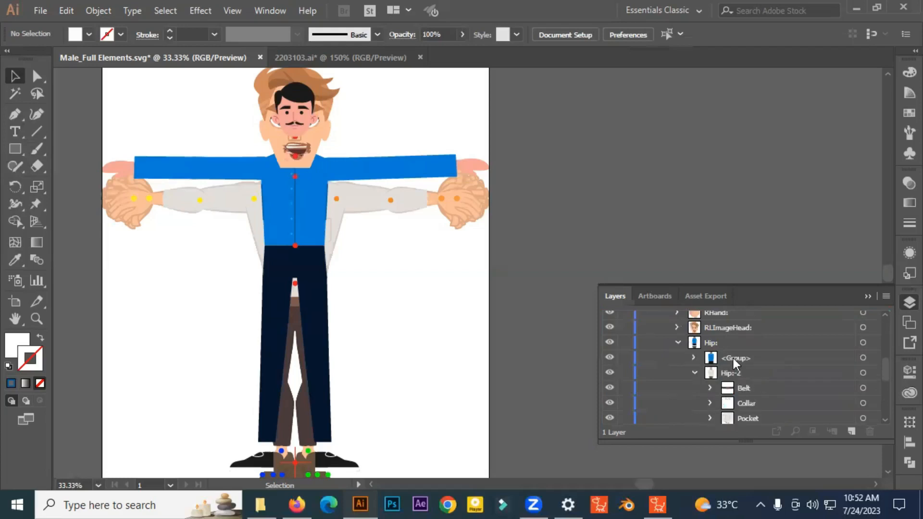
left_click(732, 388)
left_click_drag(733, 388, 732, 386)
Hide the sample's original Belt, Collar, Pocket, Shirt, Pants and Skin-8 parts inside Hip:-2
scroll(730, 380, "down", 3)
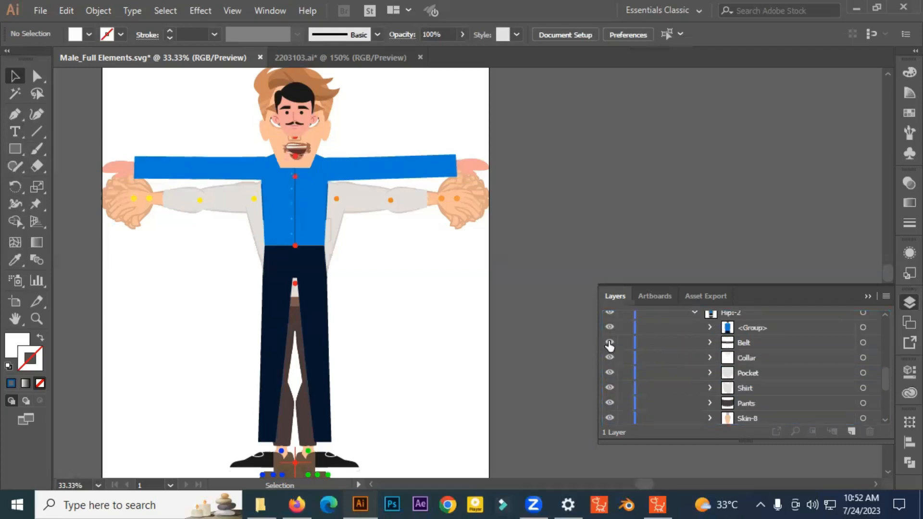
left_click_drag(609, 344, 634, 402)
scroll(630, 399, "down", 3)
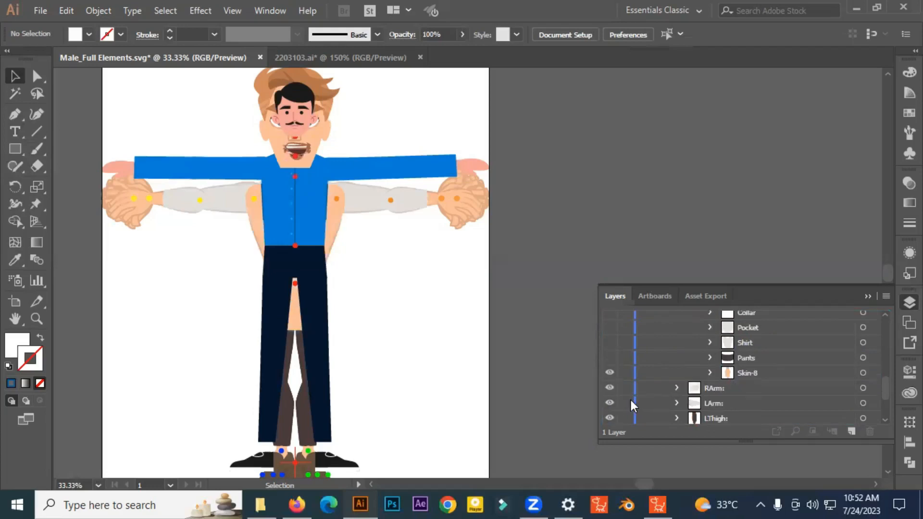
left_click(609, 373)
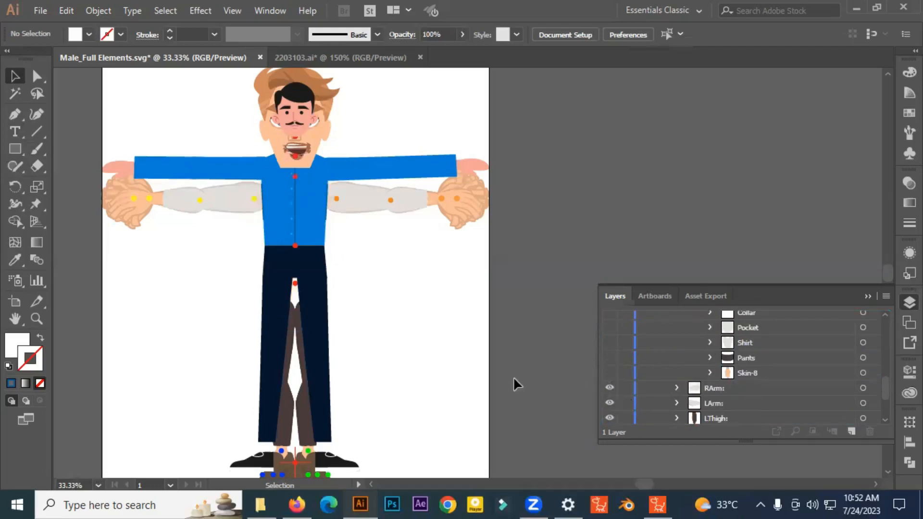
Save Male_Full Elements.svg, switch to Cartoon Animator 5 and examine the synced actor's torso up close
key("a")
key("ctrl+s")
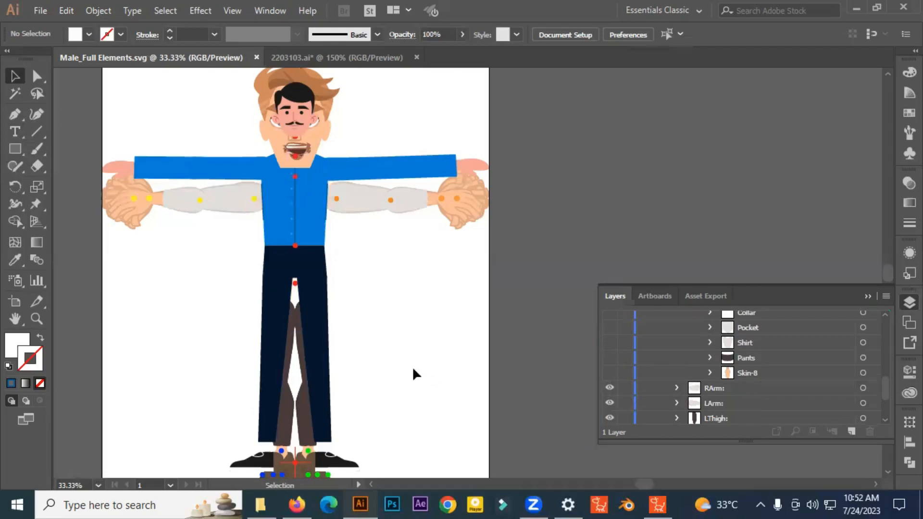
left_click(658, 503)
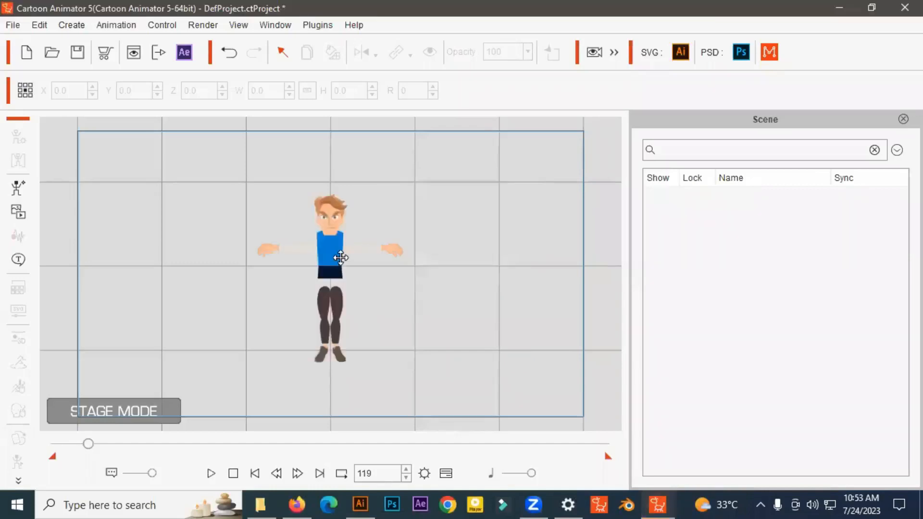
left_click(342, 255)
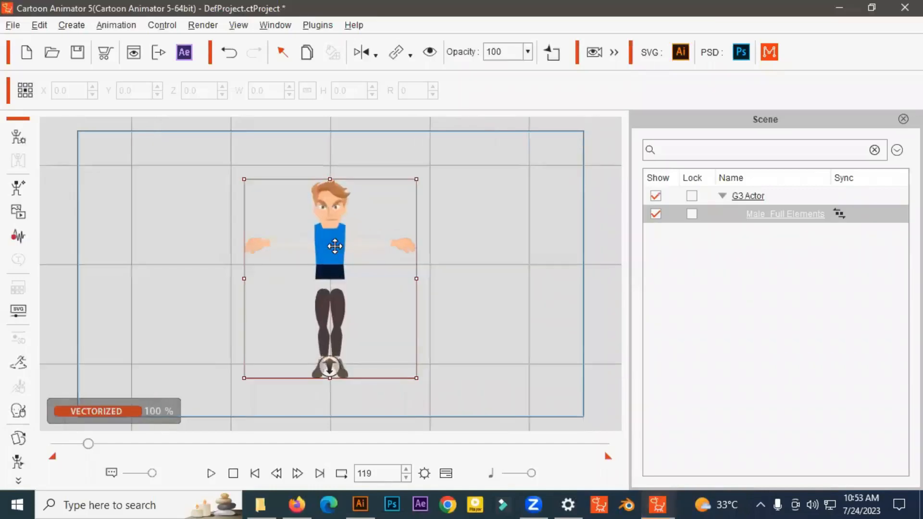
scroll(334, 240, "up", 2)
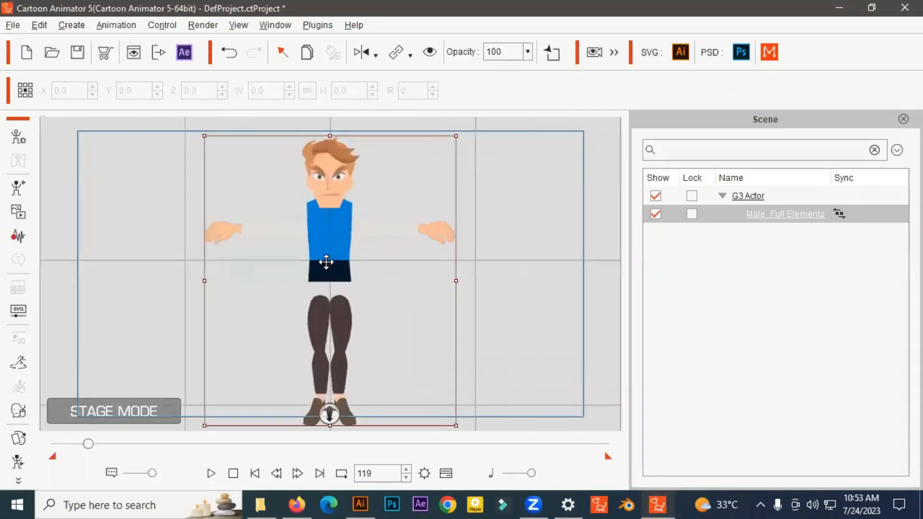
scroll(326, 262, "up", 1)
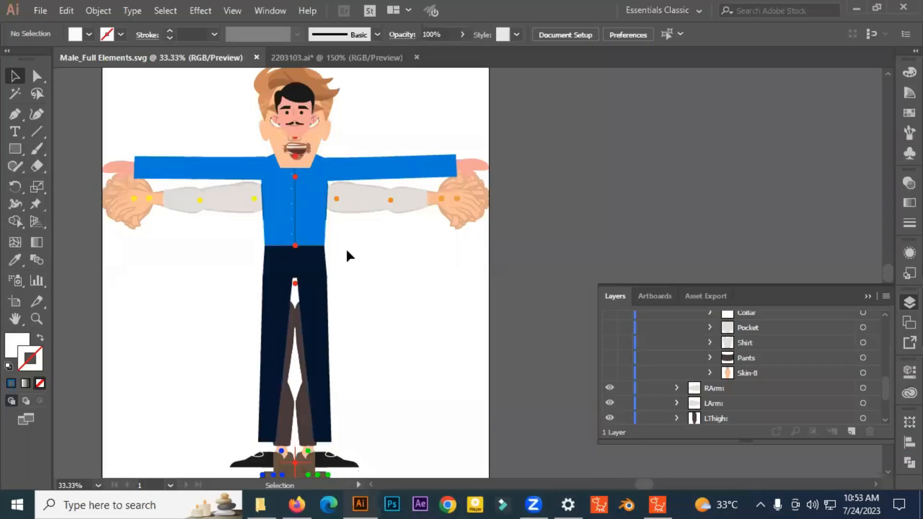
Expand the custom blue arm group under Layer 1 and toggle its subgroup and path to identify each part
scroll(857, 376, "up", 3)
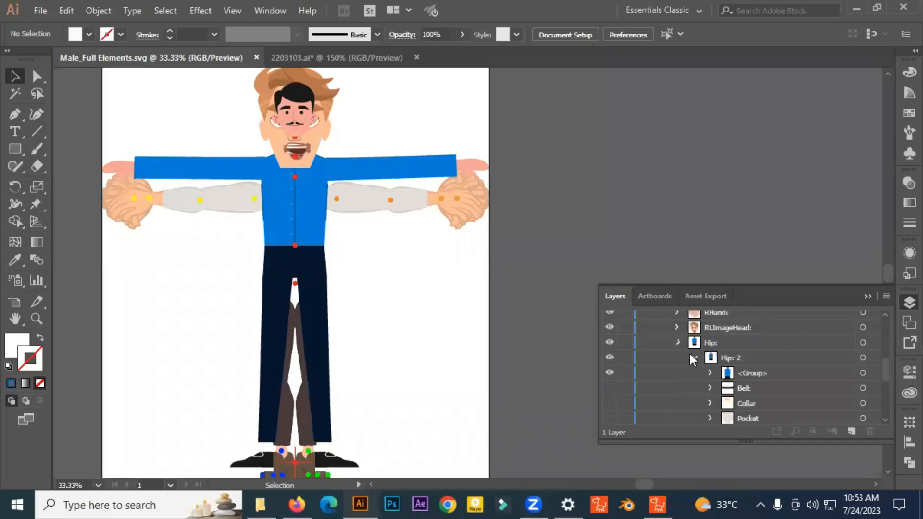
scroll(690, 355, "up", 3)
left_click(659, 343)
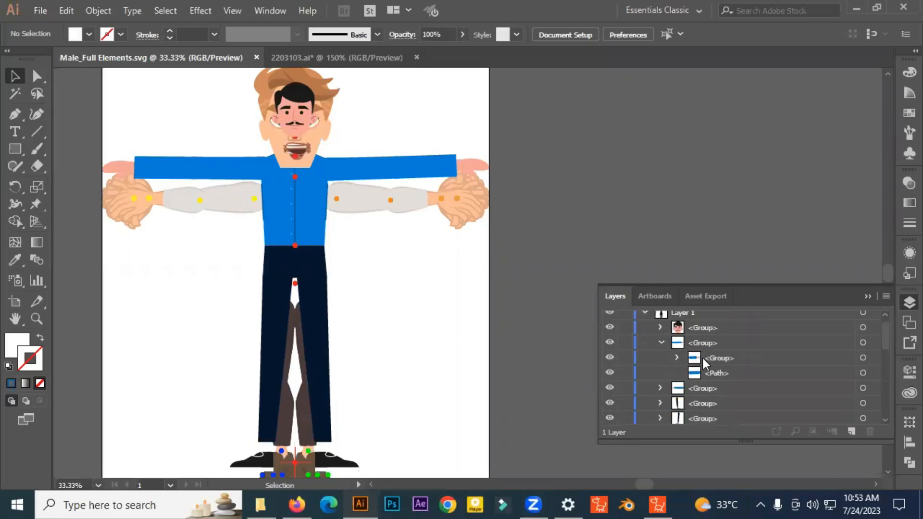
left_click(729, 358)
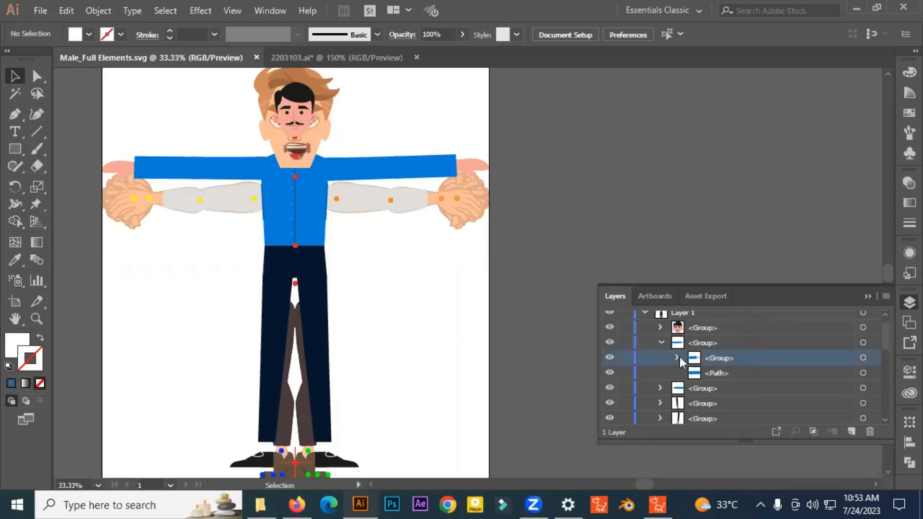
left_click(610, 358)
left_click(609, 357)
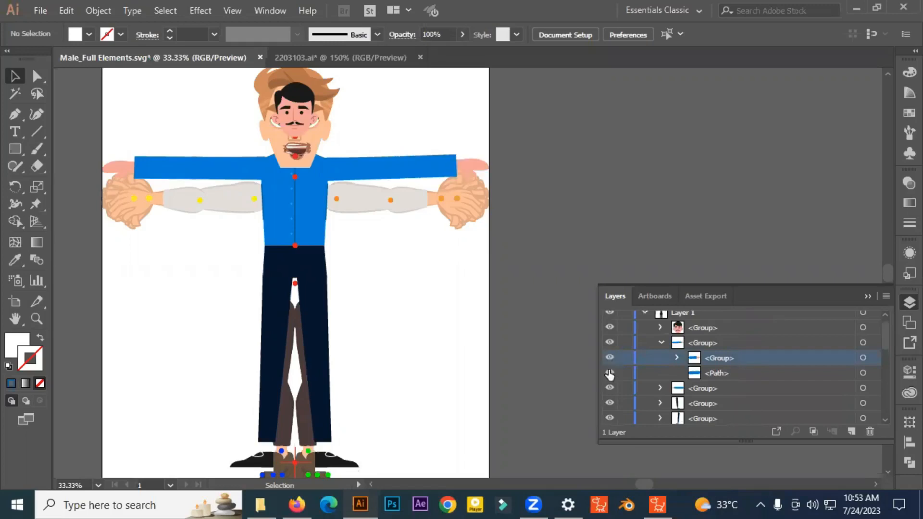
left_click(609, 373)
left_click(610, 373)
Delete the two pink hand paths from the blue arm's forearm subgroup and collapse the subgroup
left_click(677, 358)
scroll(721, 356, "down", 1)
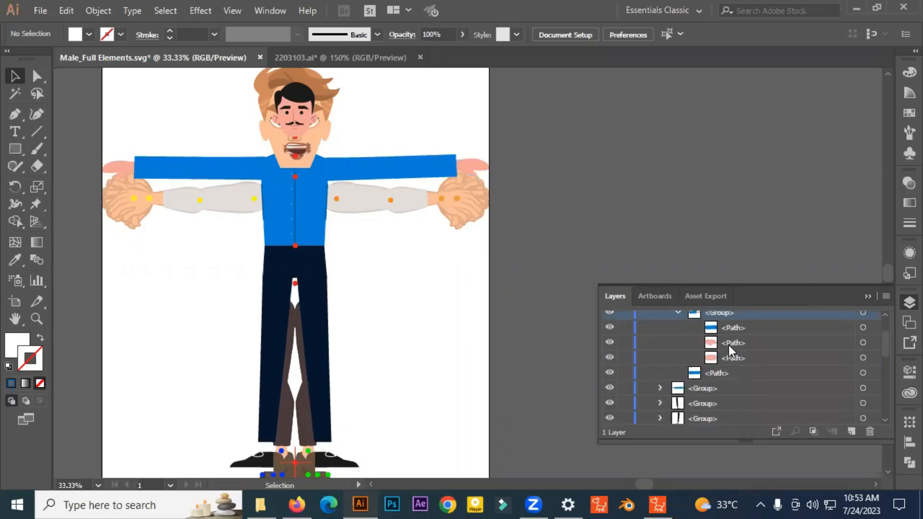
left_click(728, 345)
left_click(731, 358, "shift")
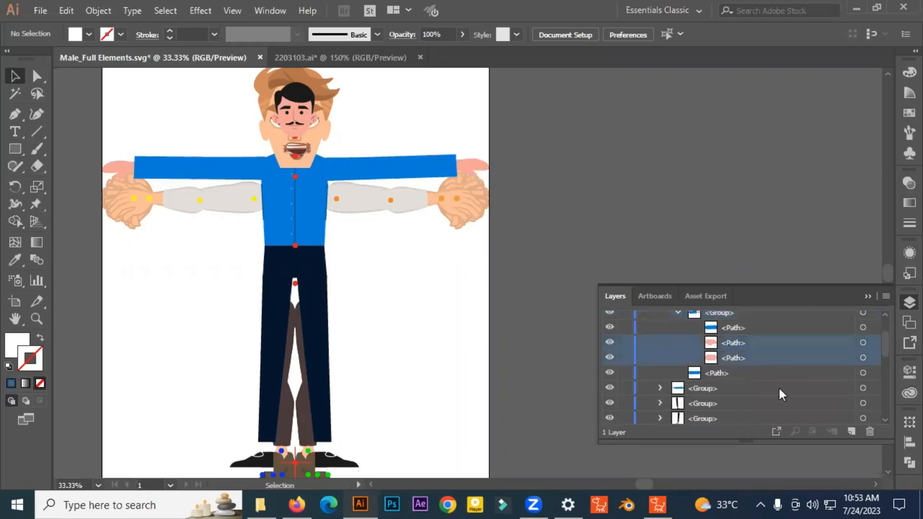
left_click(868, 430)
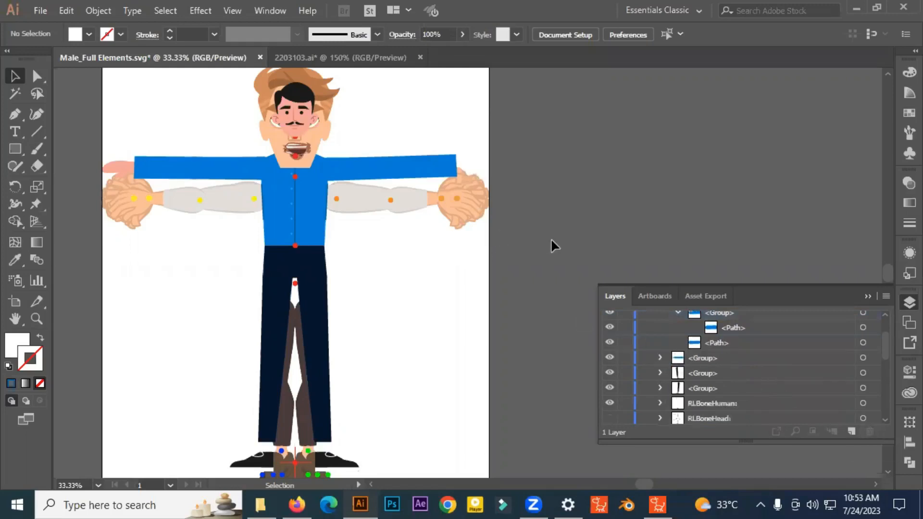
scroll(687, 358, "up", 1)
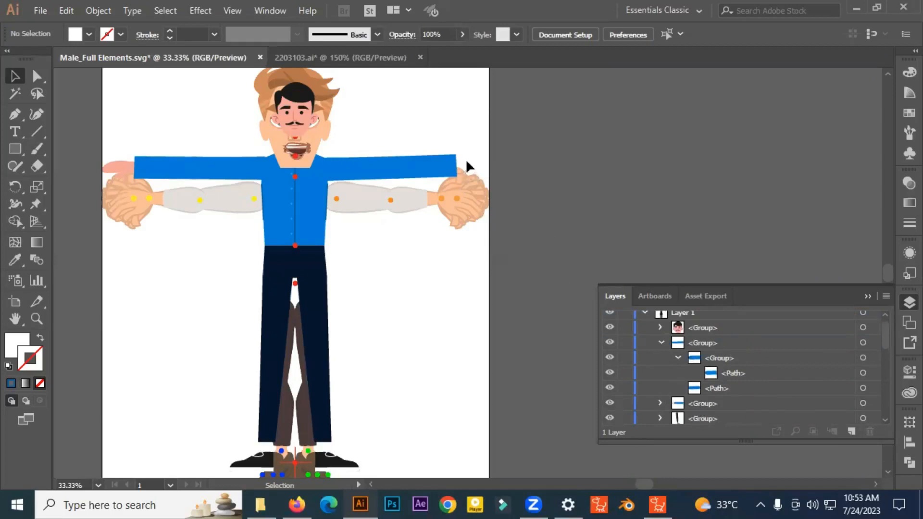
left_click(677, 358)
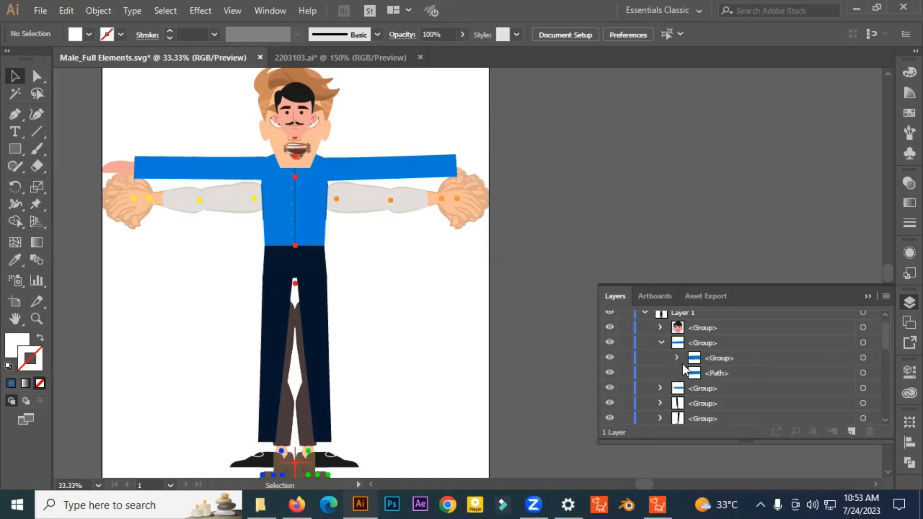
Identify the blue forearm subgroup and the sample's LForearm: group by toggling the visibility of each
left_click(627, 356)
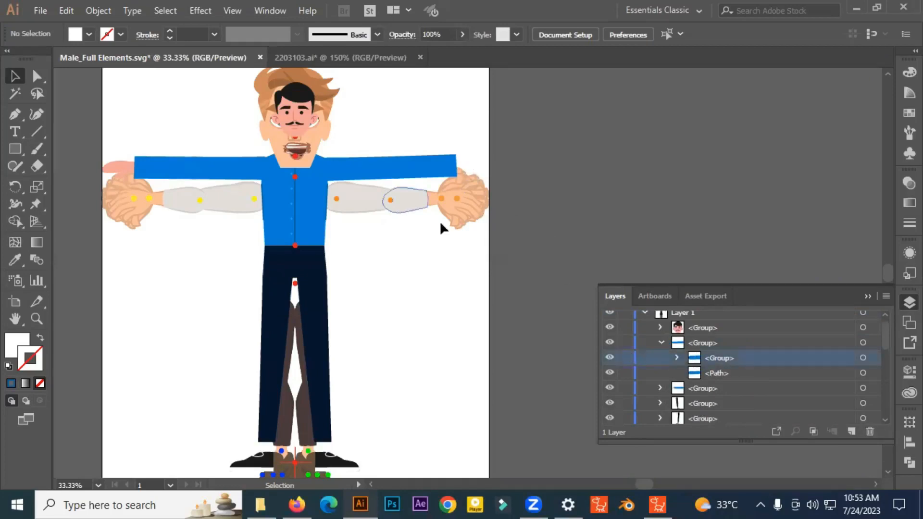
scroll(714, 382, "down", 5)
scroll(714, 382, "up", 6)
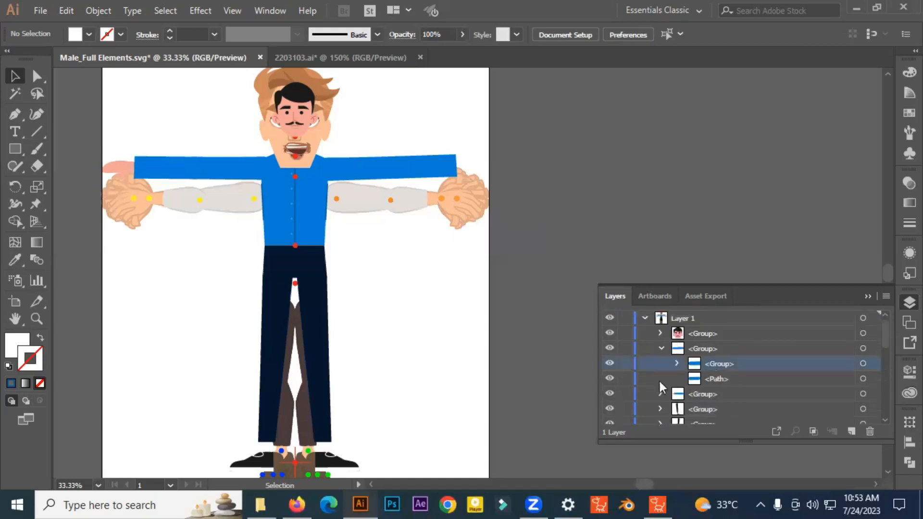
left_click(609, 362)
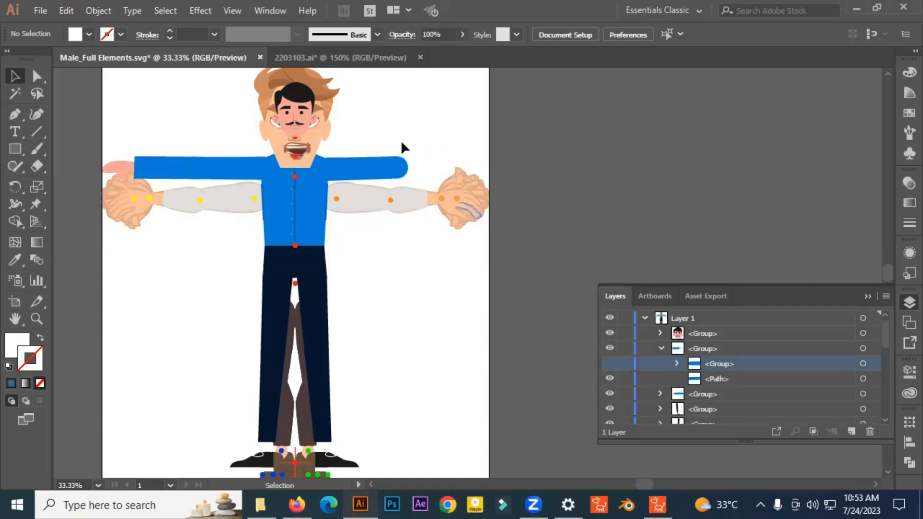
left_click(610, 364)
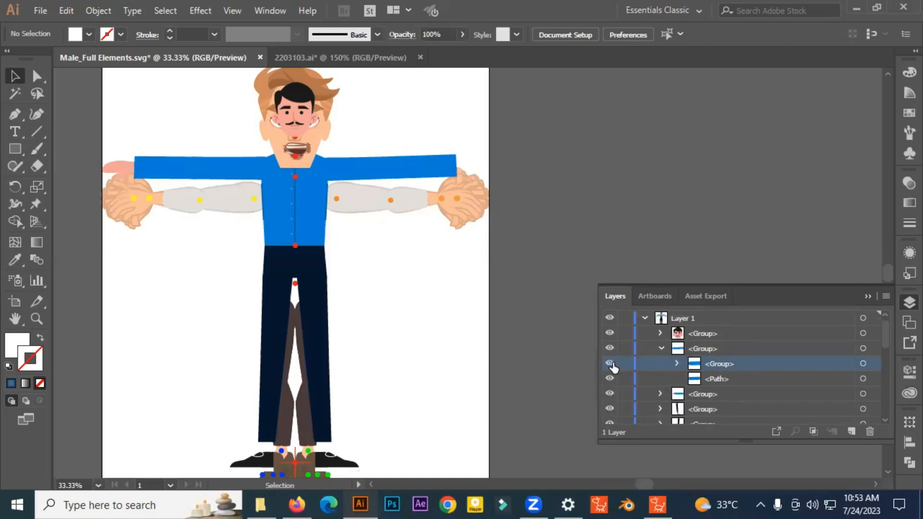
scroll(670, 394, "down", 5)
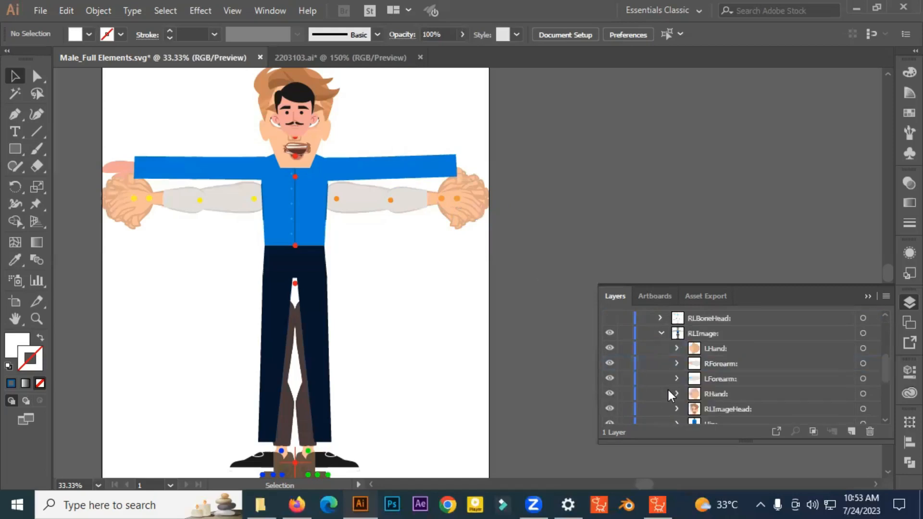
left_click(609, 378)
left_click(609, 378)
Expand LForearm: and move the blue forearm subgroup into LForearm:-2, above its original groups
left_click(677, 379)
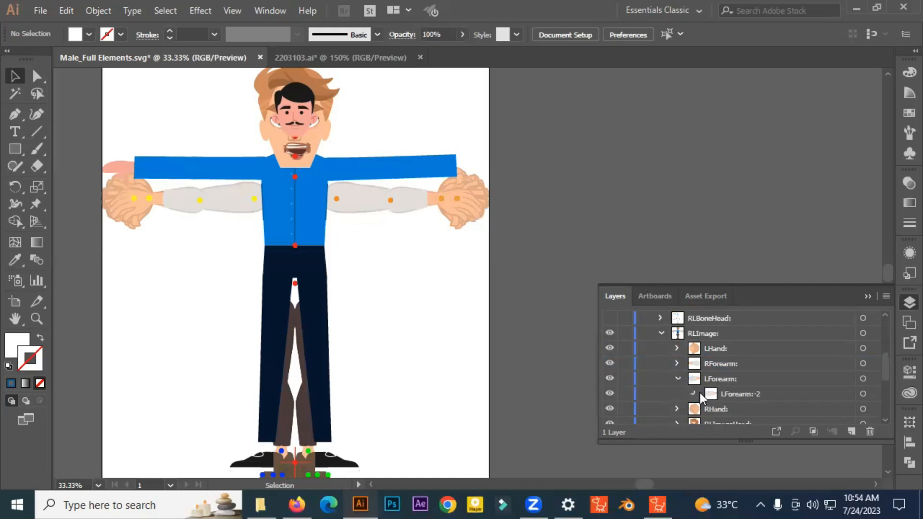
left_click(697, 394)
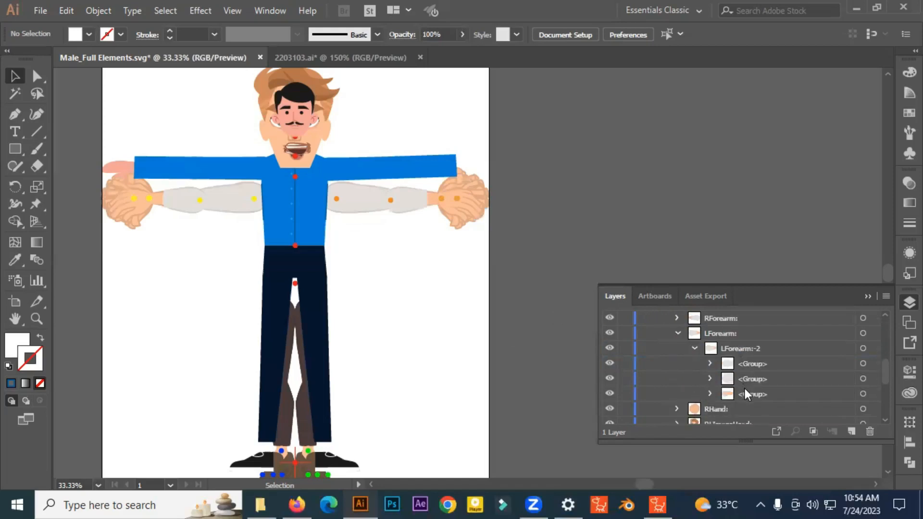
scroll(745, 388, "up", 1)
scroll(745, 389, "down", 1)
scroll(758, 391, "up", 5)
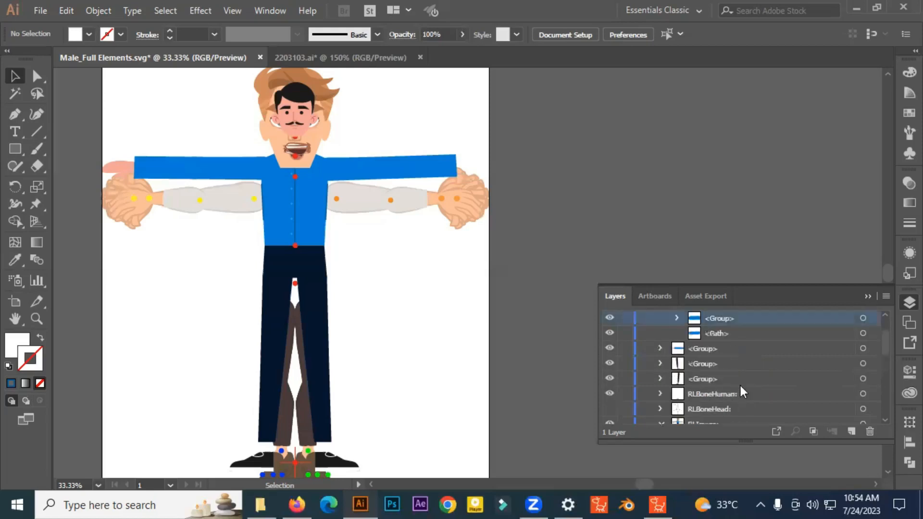
scroll(735, 374, "up", 2)
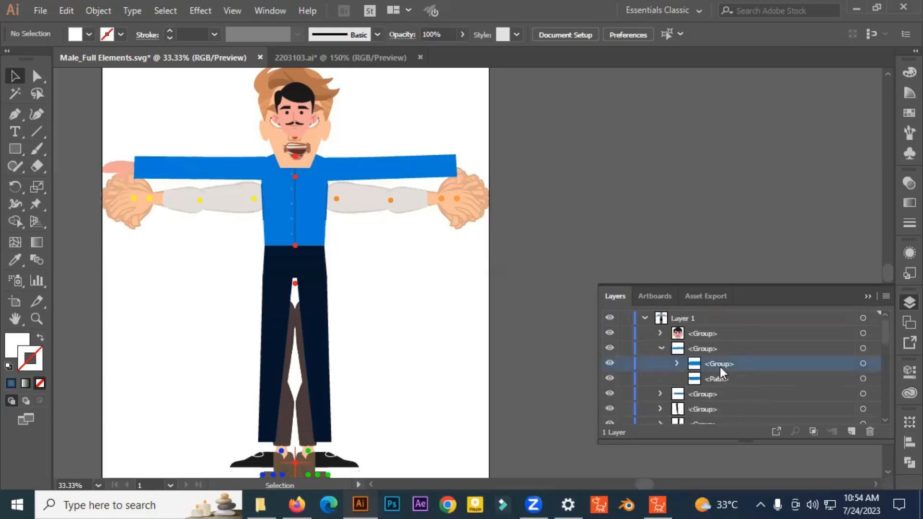
left_click_drag(717, 367, 751, 367)
Hide the three original sample groups inside LForearm:-2 and collapse LForearm:
left_click(610, 372)
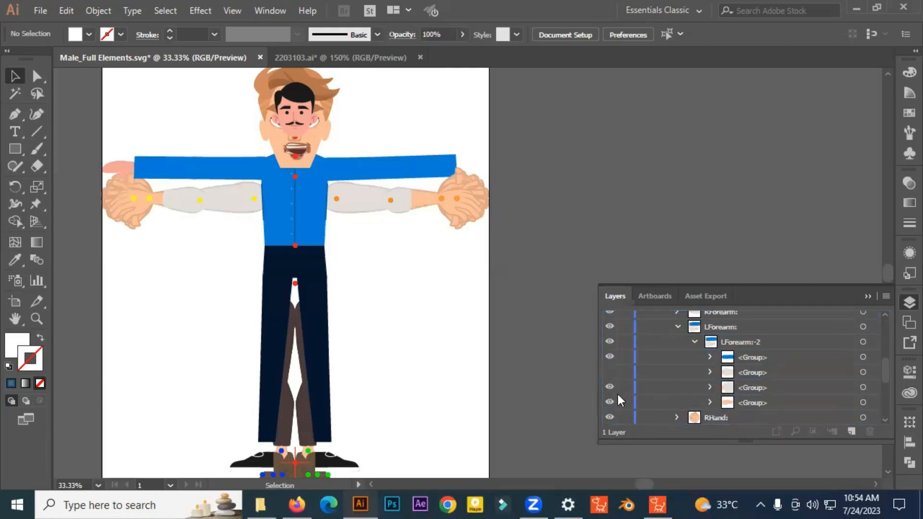
left_click(609, 387)
left_click(609, 402)
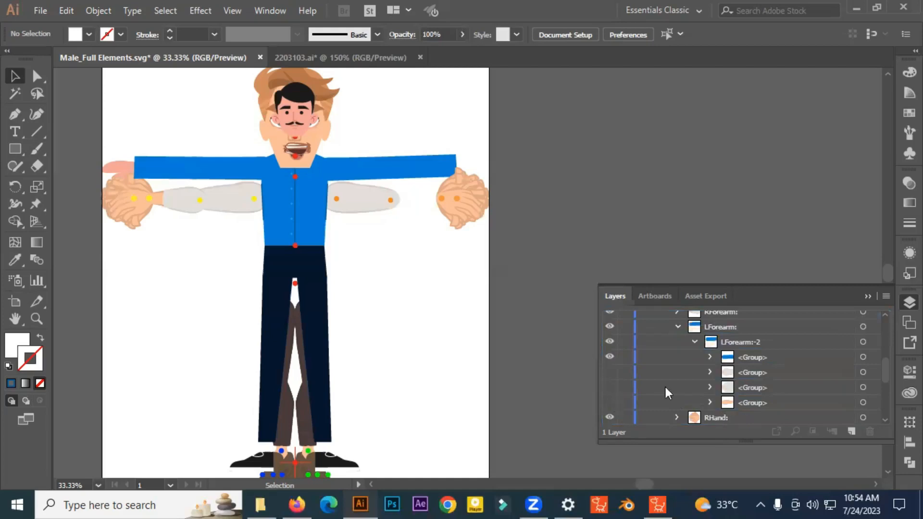
left_click(677, 327)
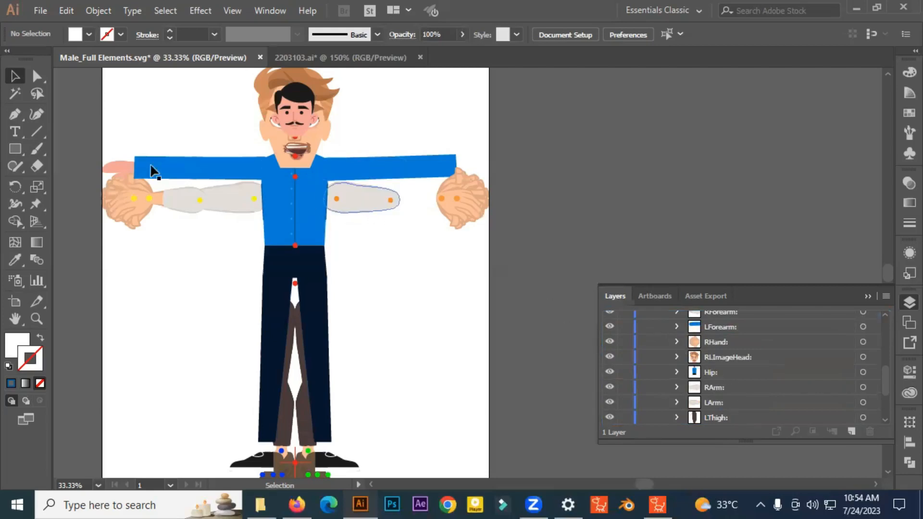
Identify the layer group holding the sample's remaining grey upper arm by selecting its artwork and toggling LArm: visibility
left_click(37, 75)
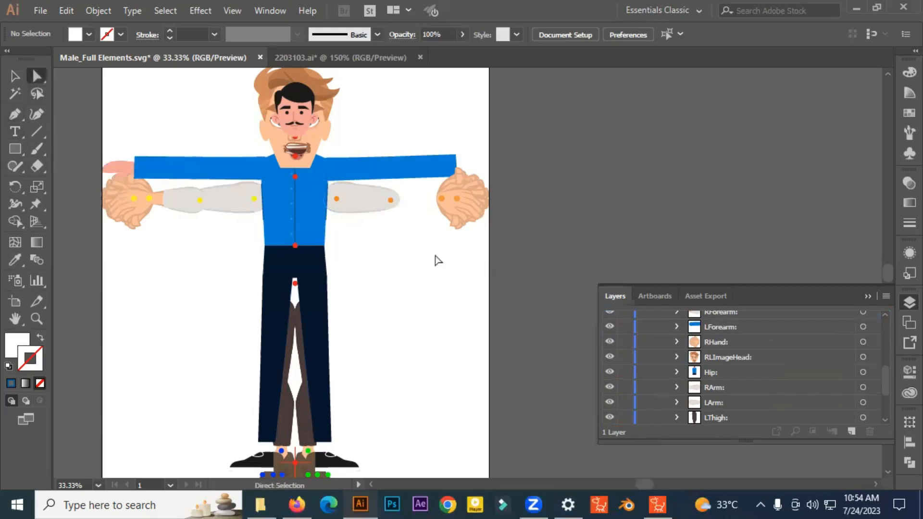
left_click(356, 204)
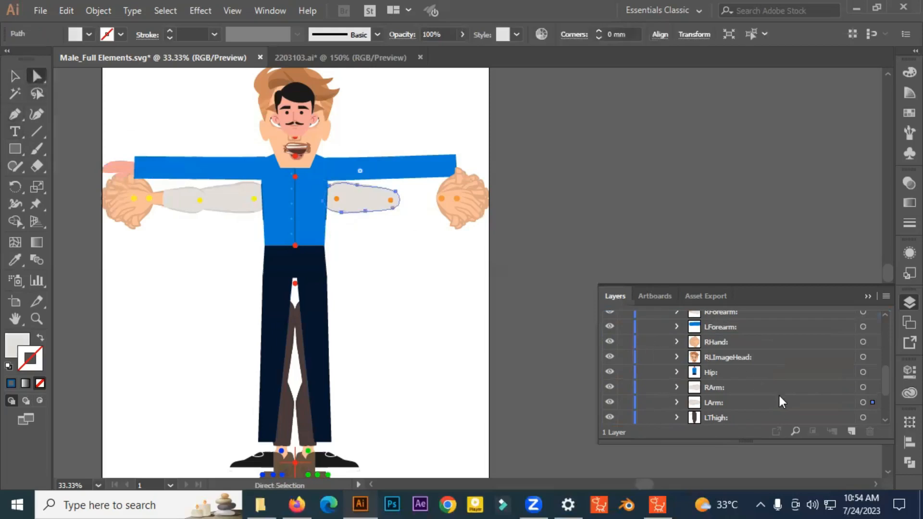
scroll(777, 402, "down", 1)
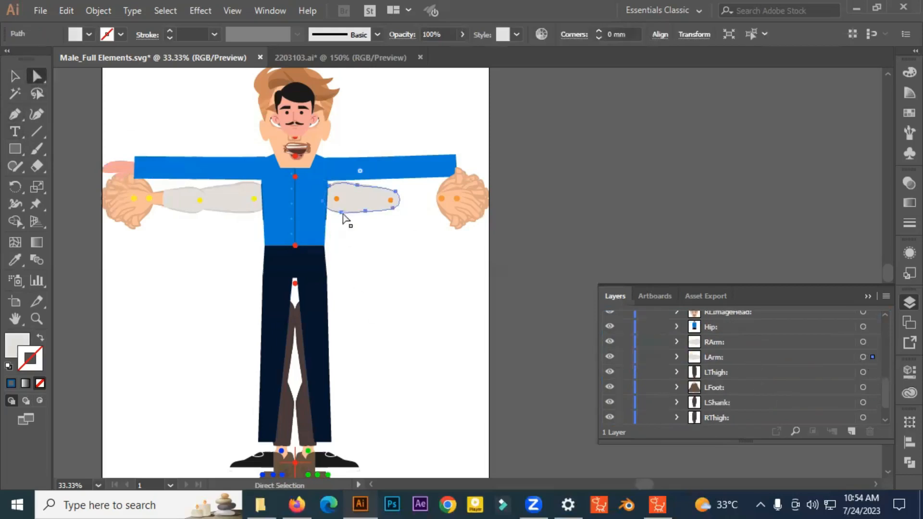
left_click(872, 358)
left_click(677, 357)
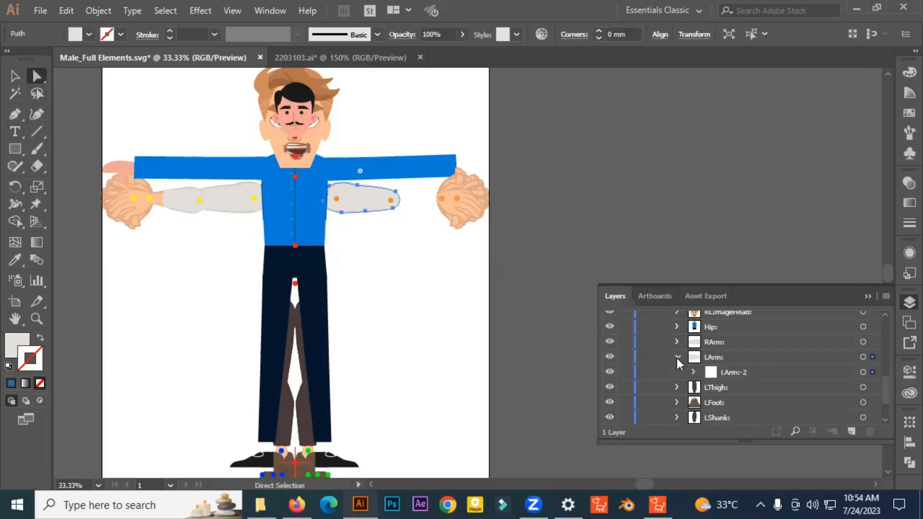
left_click(609, 358)
left_click(608, 356)
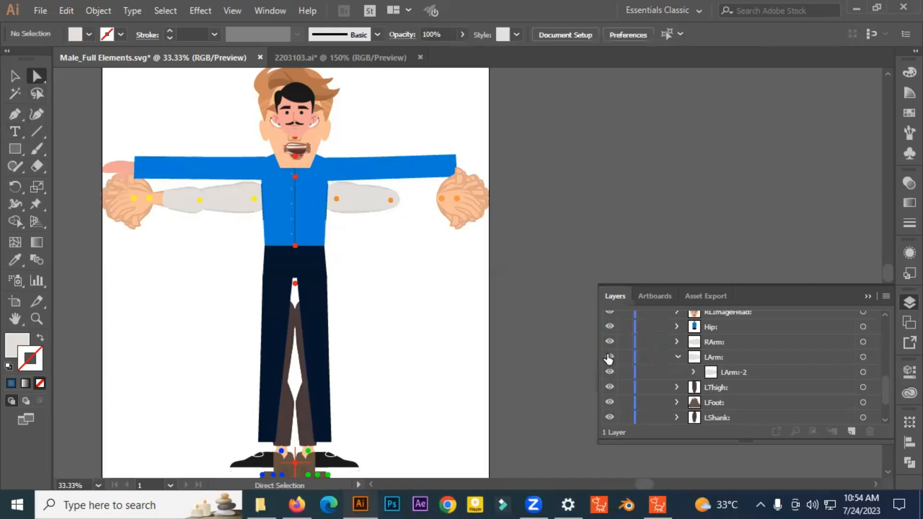
left_click(608, 356)
left_click(608, 356)
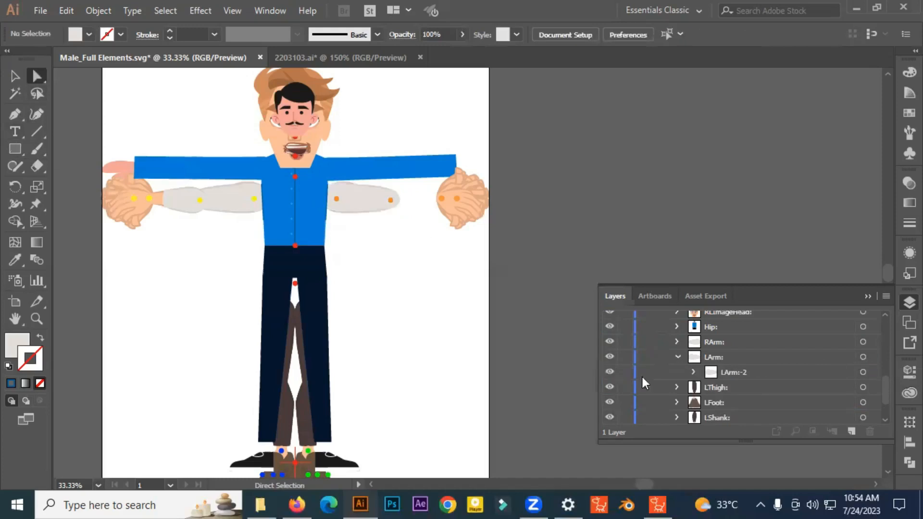
Expand LArm:-2 and move the remaining blue upper-arm path into it, above its original groups
left_click(693, 371)
scroll(722, 391, "down", 1)
scroll(722, 391, "up", 3)
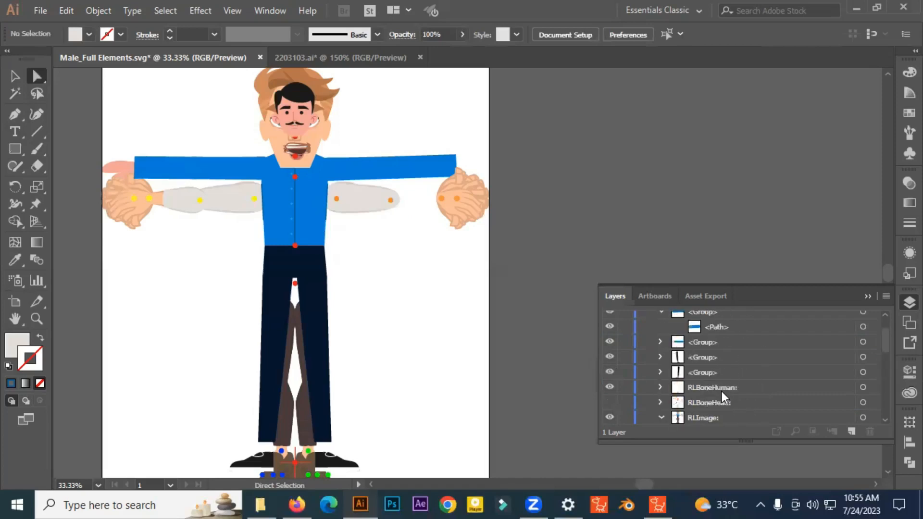
left_click(720, 327)
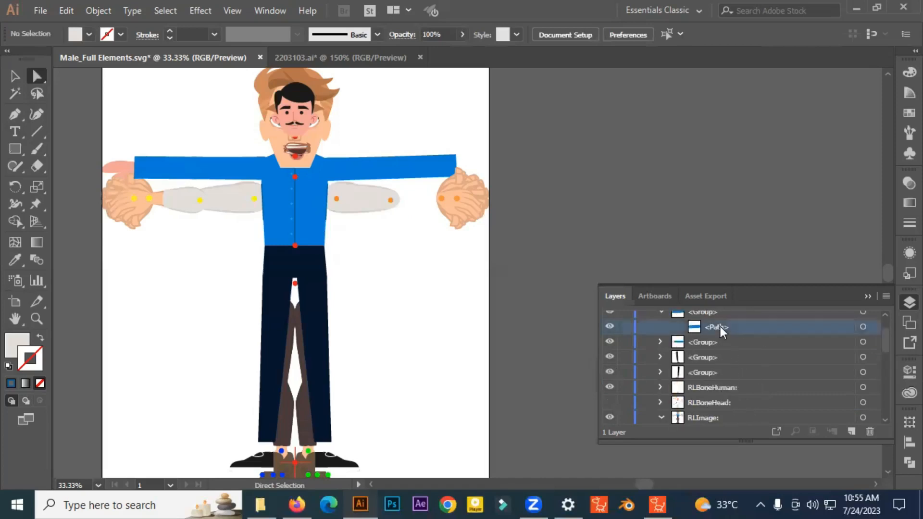
left_click_drag(719, 327, 744, 365)
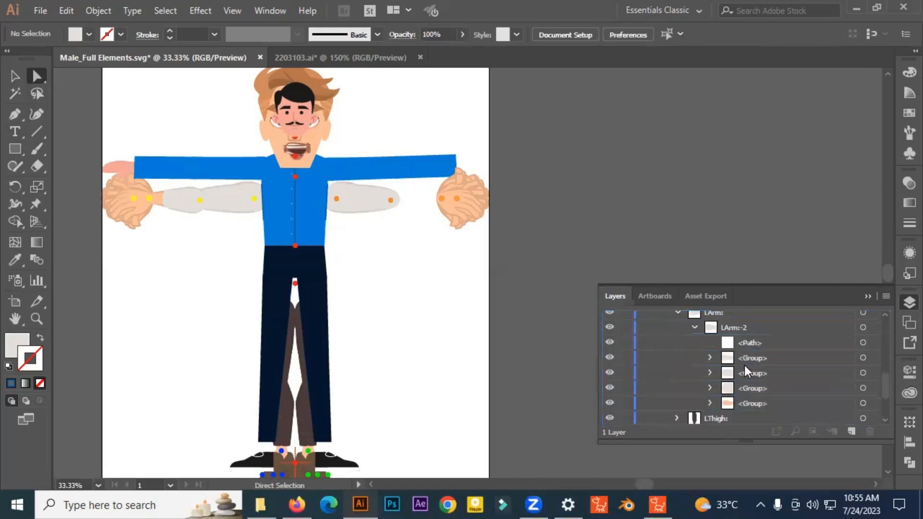
Hide the four original sample groups inside LArm:-2 and collapse LArm:
left_click(610, 358)
left_click(609, 373)
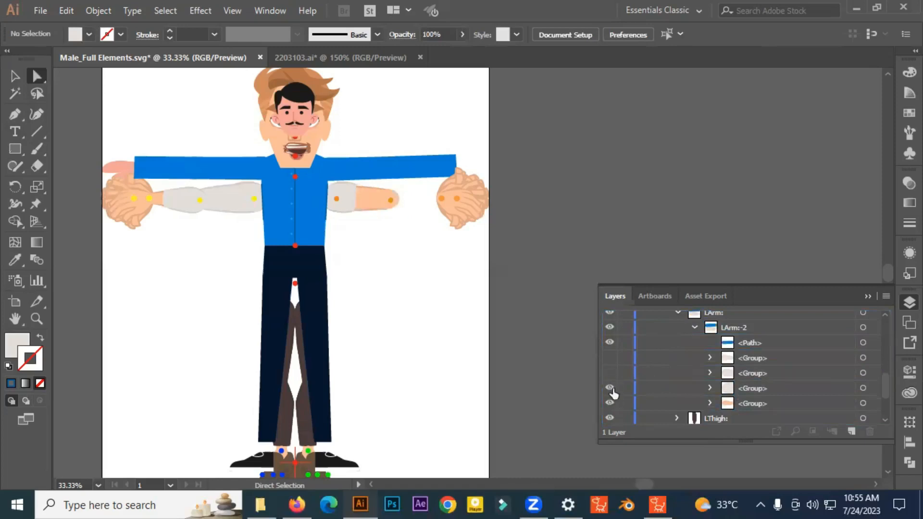
left_click(610, 388)
left_click(609, 404)
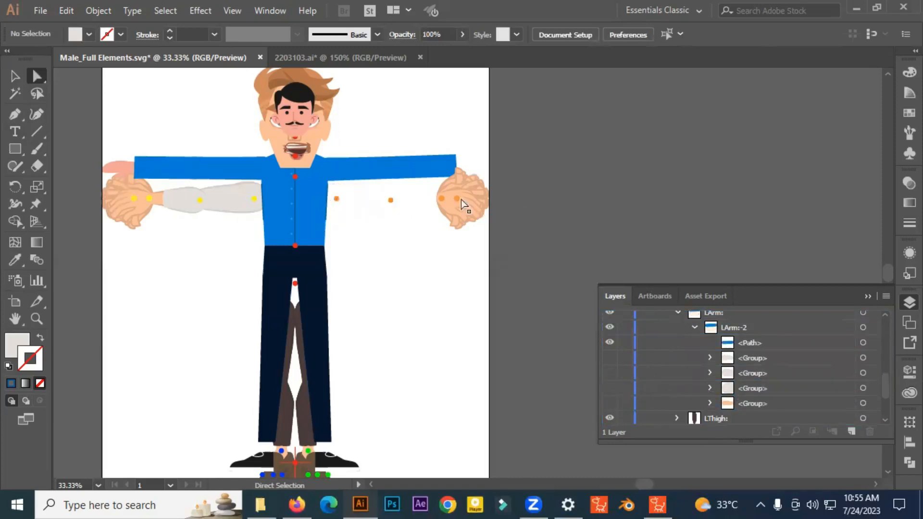
scroll(678, 353, "up", 3)
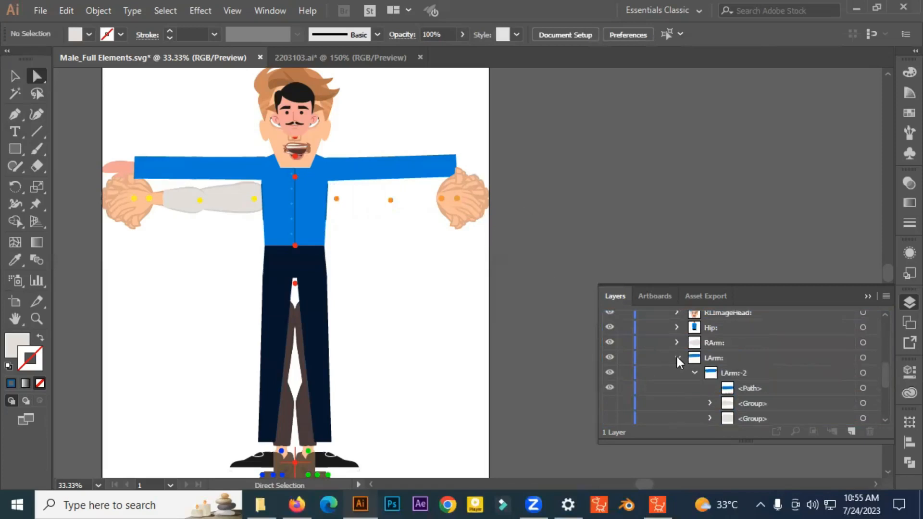
left_click(677, 357)
scroll(612, 316, "up", 6)
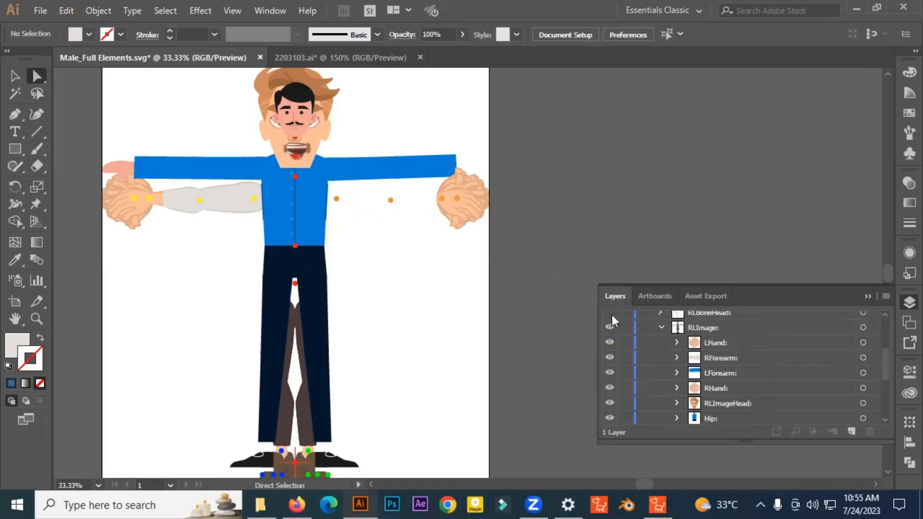
Select the entire LHand: group, move it to the end of the blue sleeve and scale it down to fit the cuff
left_click(446, 202)
left_click(463, 202)
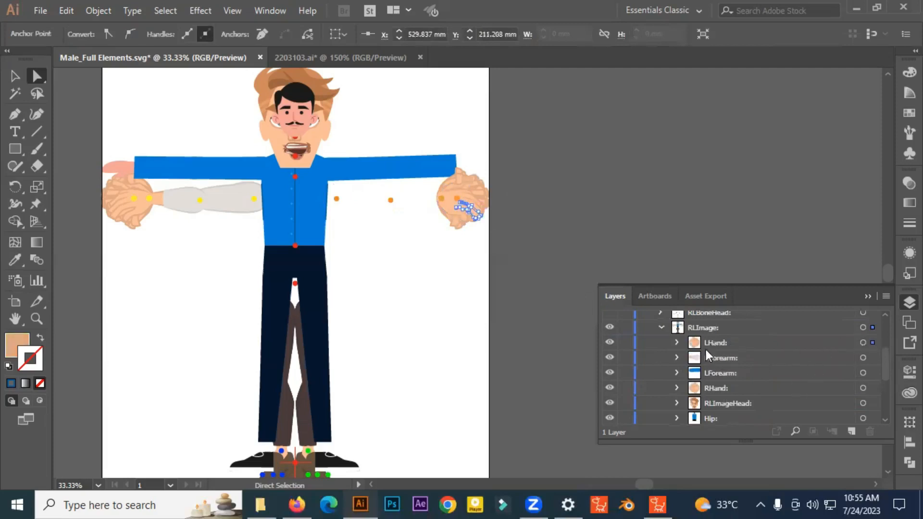
left_click(863, 342)
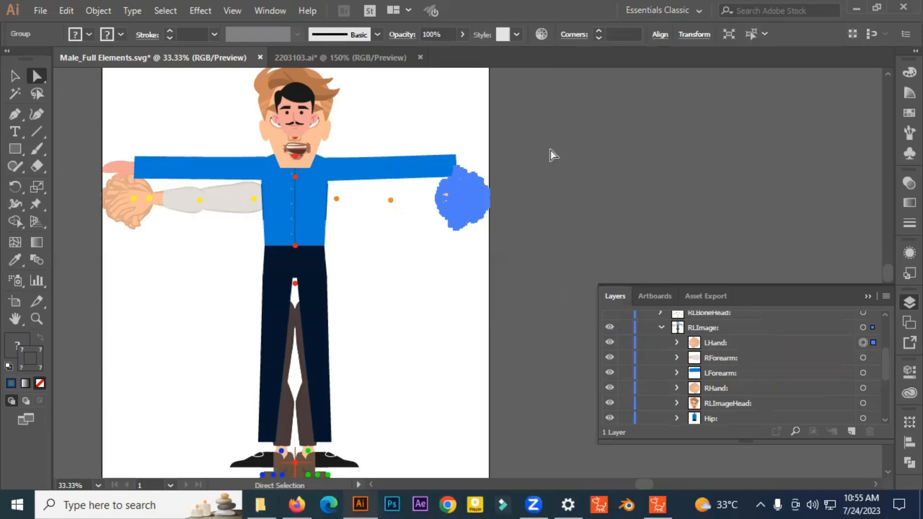
scroll(538, 186, "up", 4)
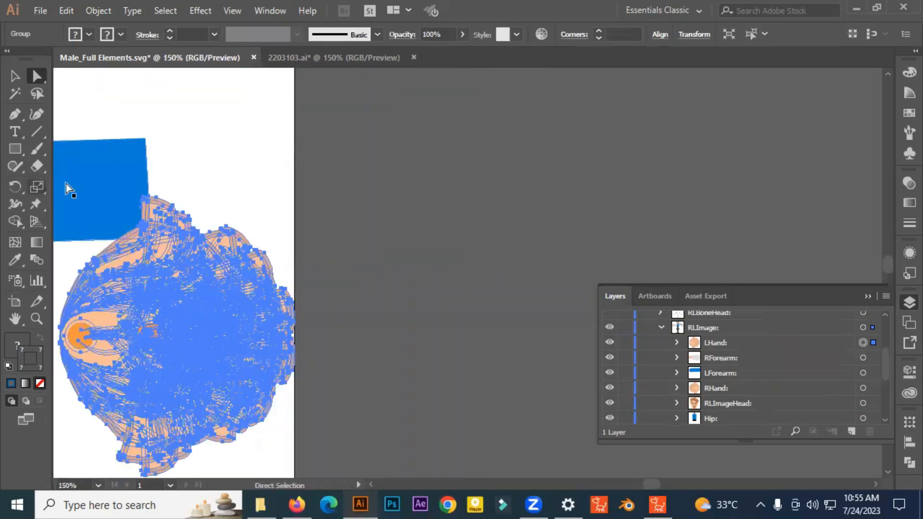
left_click(14, 76)
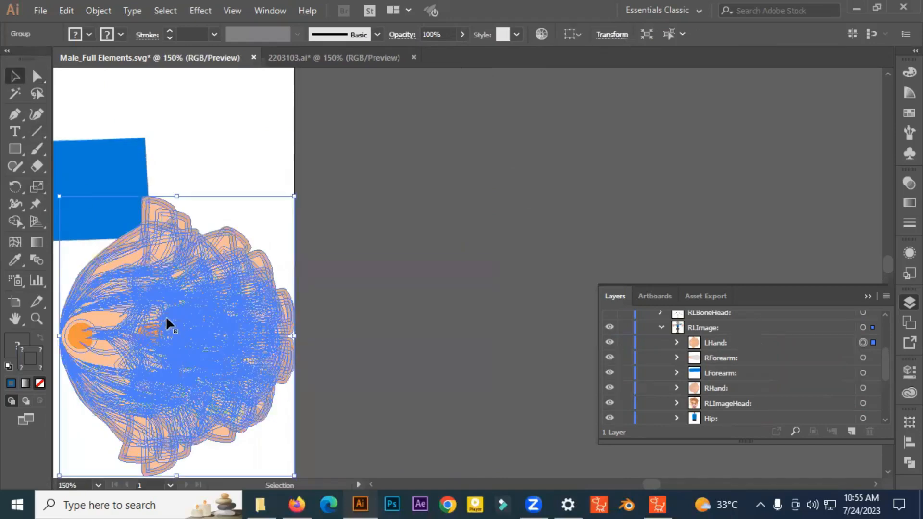
left_click_drag(166, 318, 245, 165)
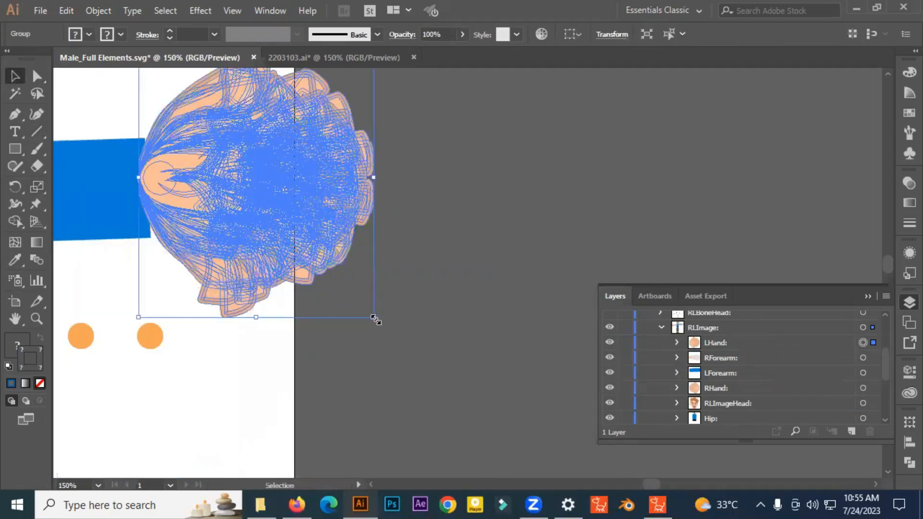
left_click_drag(375, 319, 281, 209)
left_click_drag(208, 126, 204, 189)
left_click(210, 326)
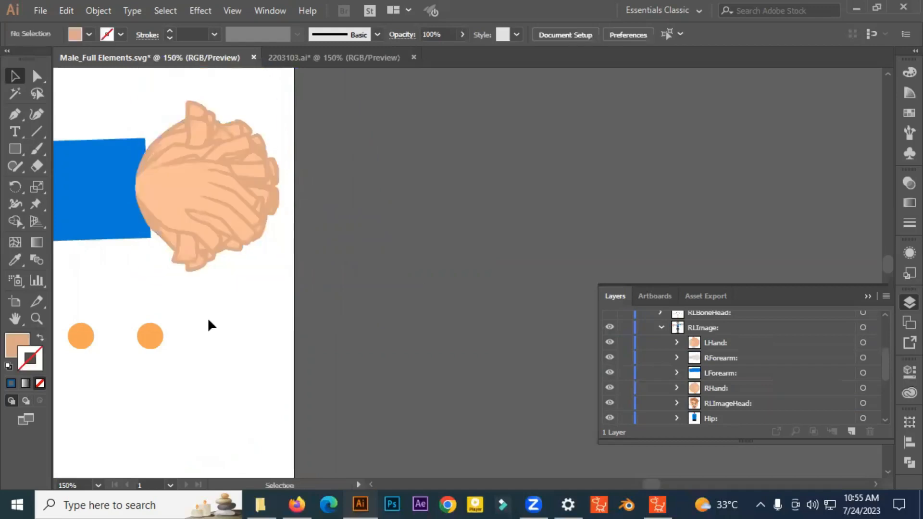
Hide the RLBoneHuman: group so its coloured bone markers no longer cover the artwork
scroll(208, 325, "down", 3)
left_click_drag(192, 330, 442, 267)
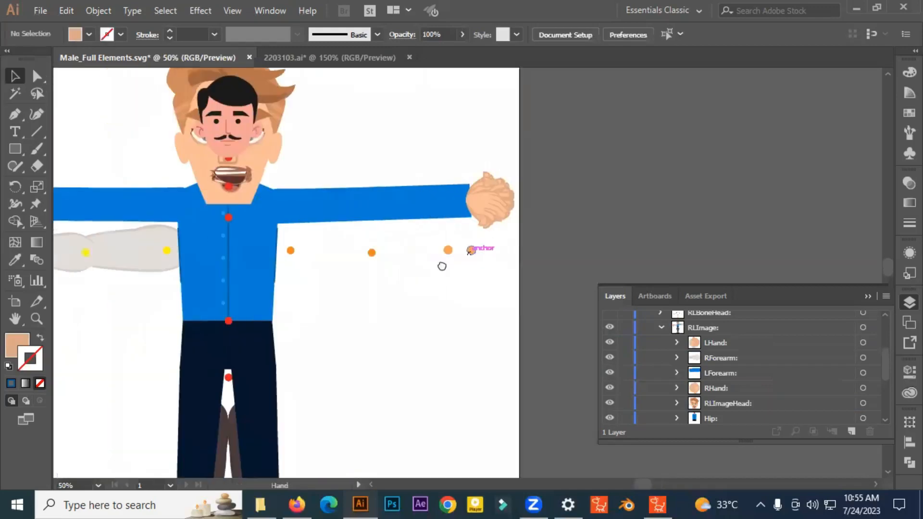
scroll(709, 382, "up", 3)
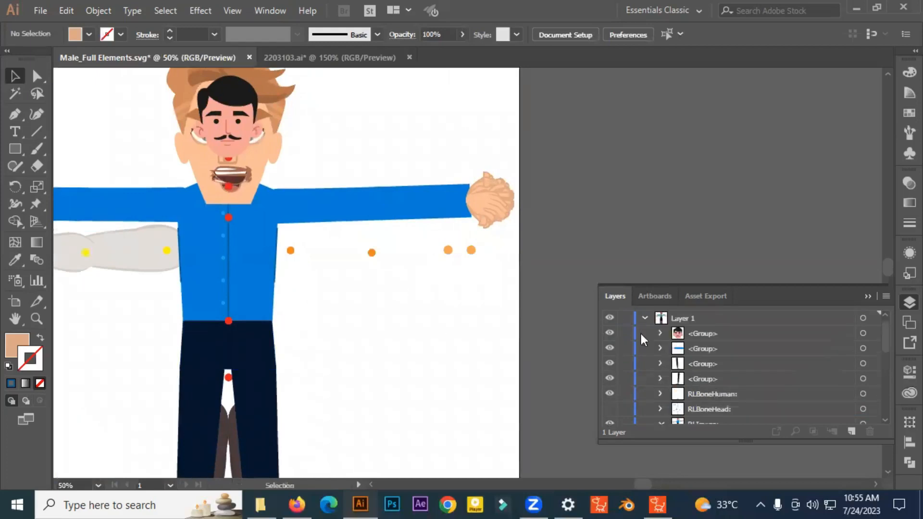
scroll(623, 337, "down", 3)
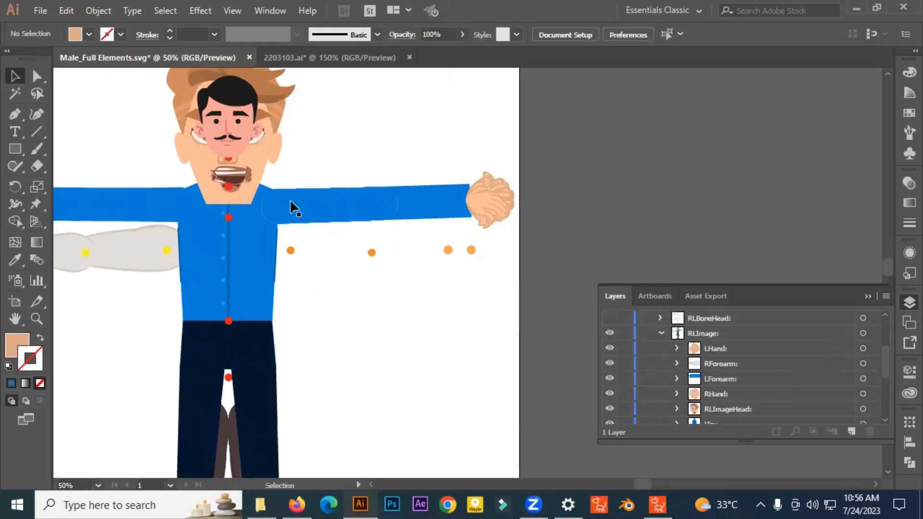
scroll(681, 373, "up", 3)
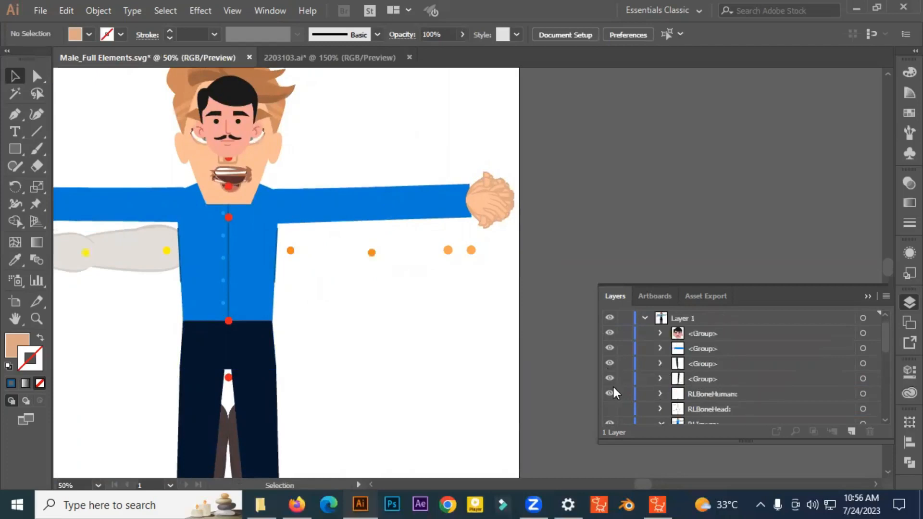
scroll(614, 394, "down", 3)
scroll(617, 380, "up", 2)
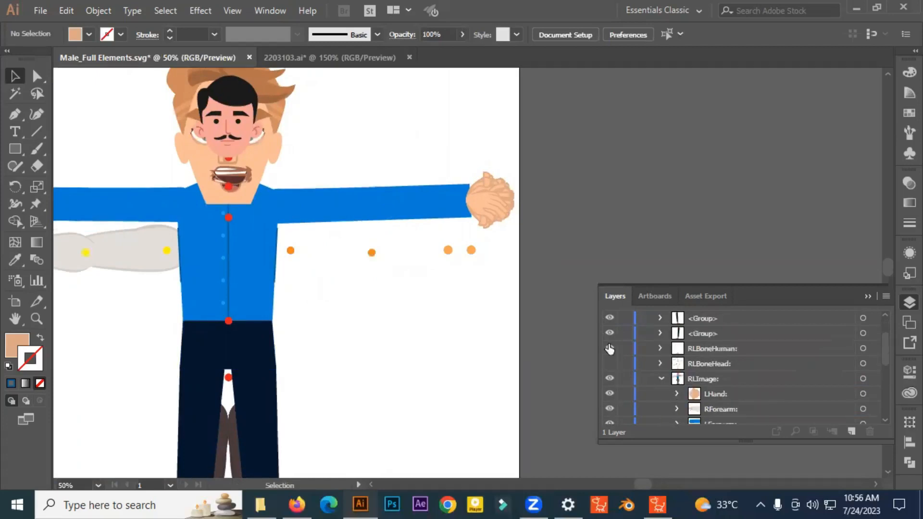
left_click(609, 349)
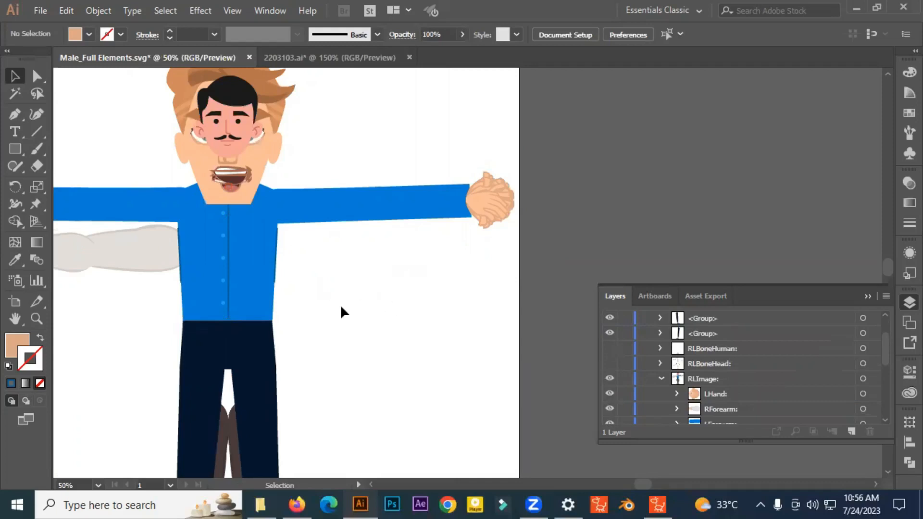
key("space")
left_click_drag(342, 308, 505, 288)
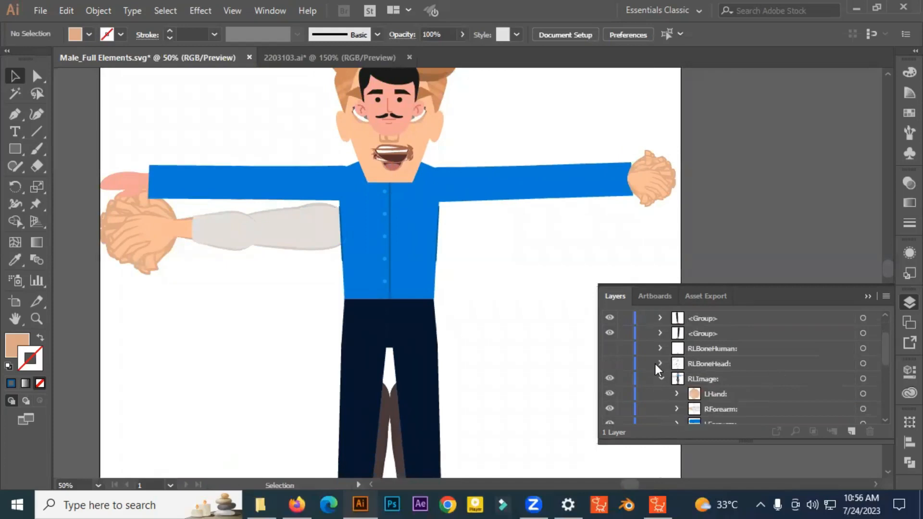
Delete the two pink hand paths from the nested group of the remaining custom blue arm, and collapse that nested group
scroll(675, 392, "down", 3)
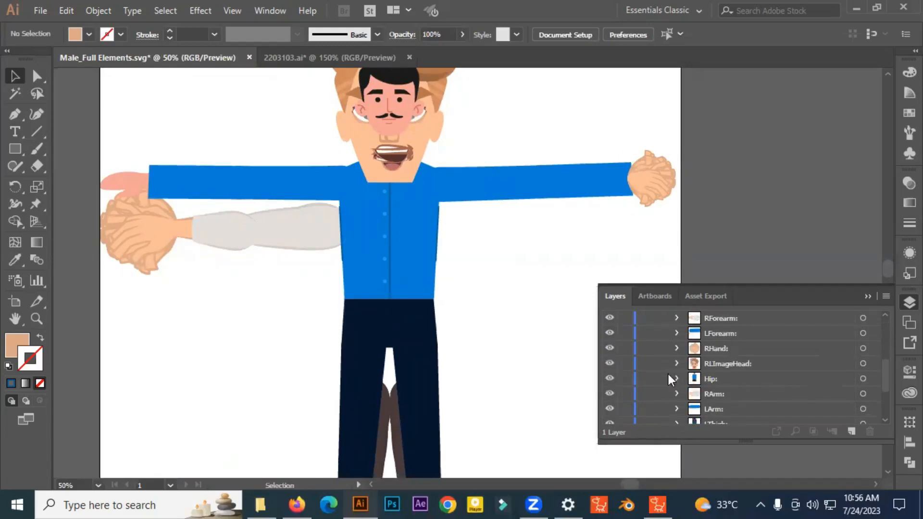
scroll(670, 375, "up", 3)
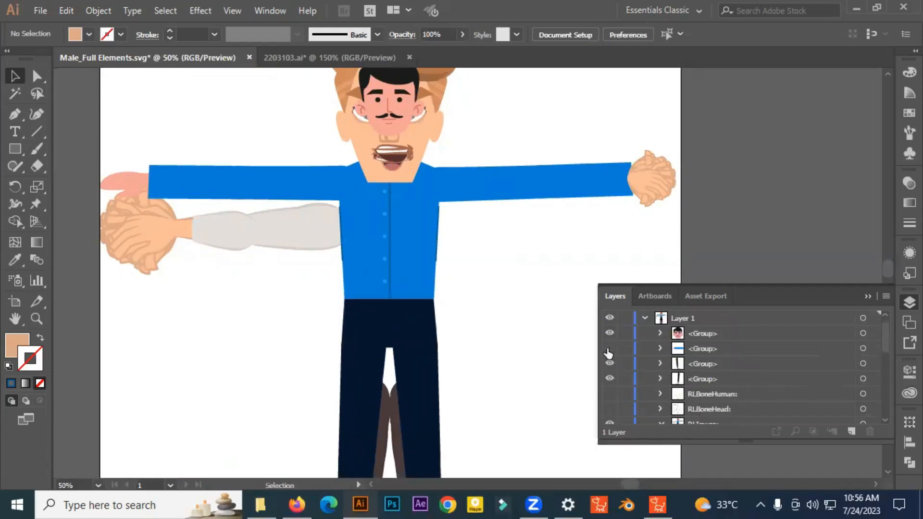
left_click(608, 350)
left_click(608, 349)
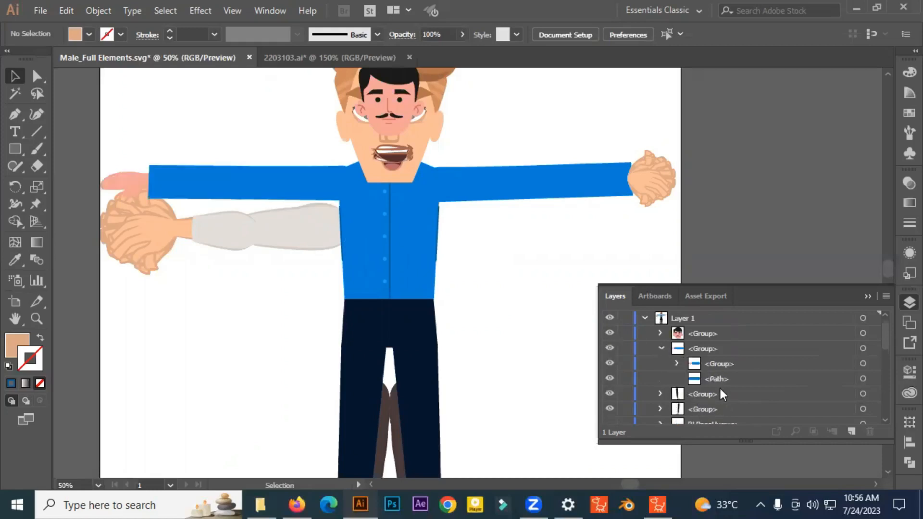
left_click(677, 364)
scroll(700, 382, "down", 3)
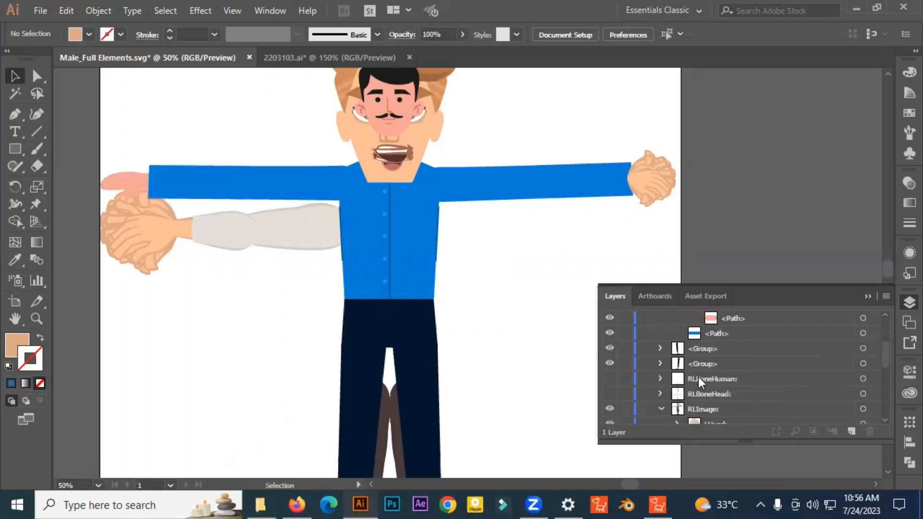
scroll(701, 382, "up", 1)
left_click(742, 364)
left_click(745, 354, "shift")
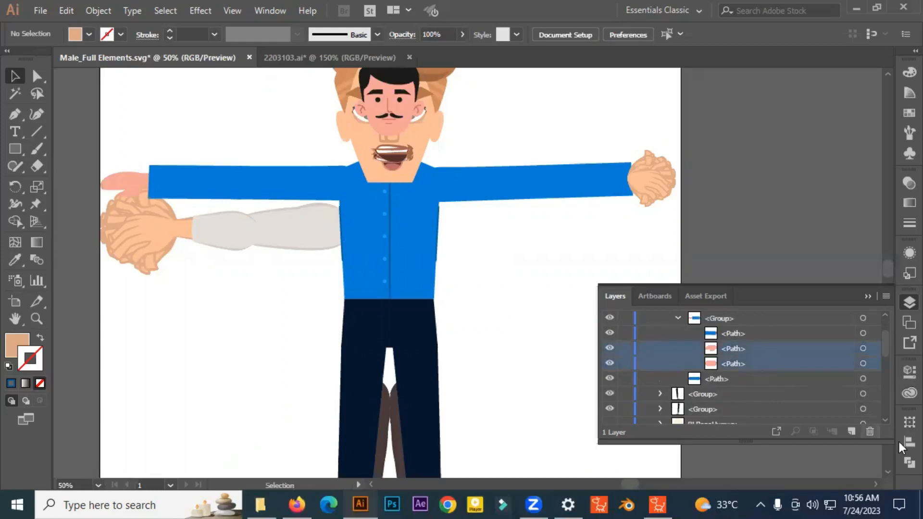
left_click(870, 431)
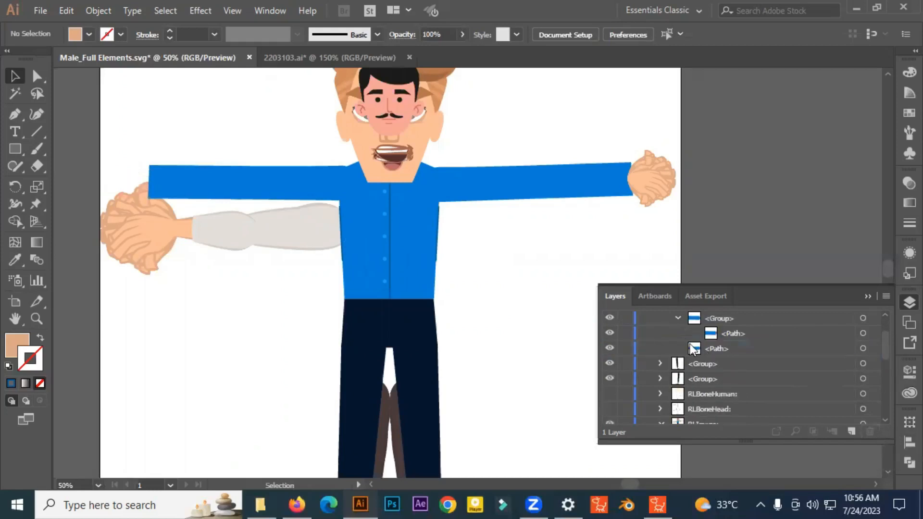
scroll(694, 348, "up", 3)
left_click(677, 364)
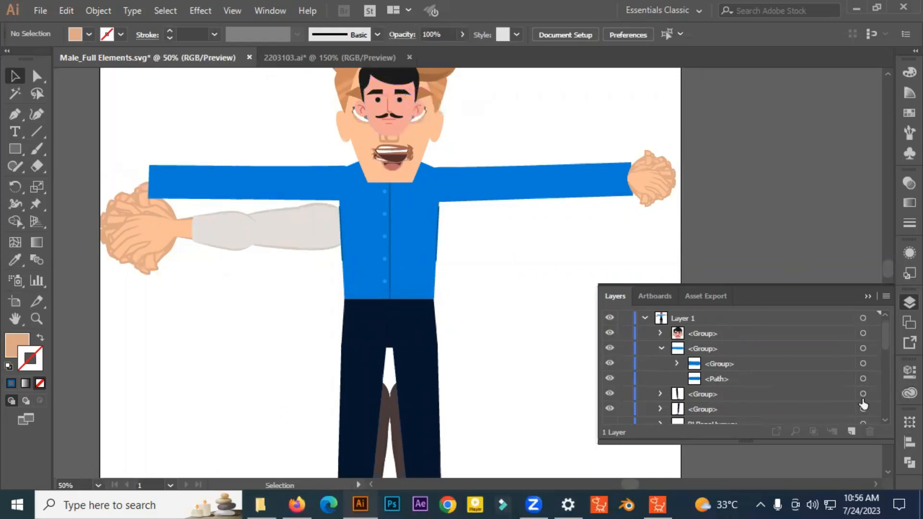
Recolour the whole LHand: group with the pink skin fill sampled from the custom character's face using the Eyedropper
scroll(774, 387, "down", 5)
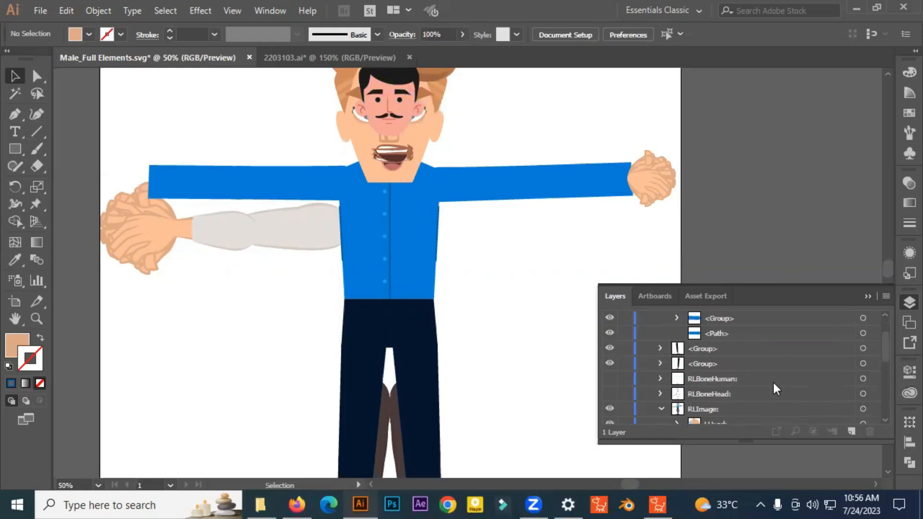
left_click(863, 334)
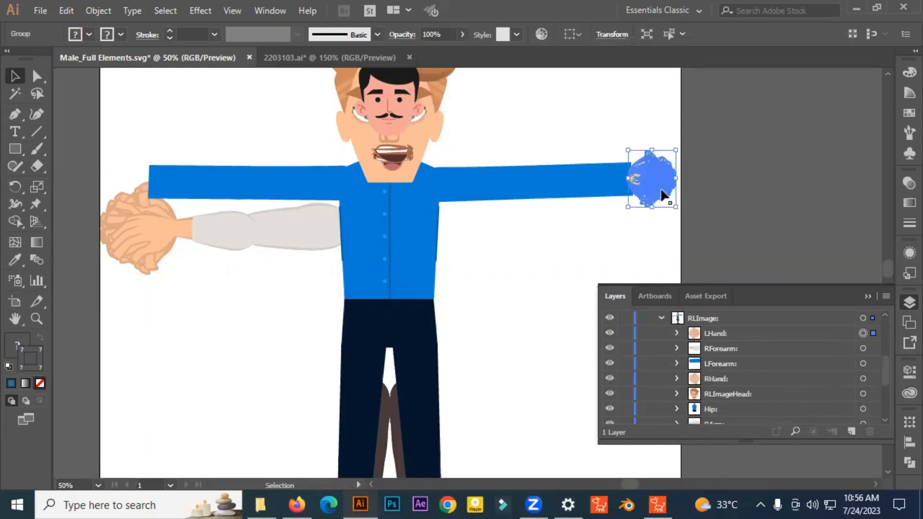
scroll(380, 218, "up", 3)
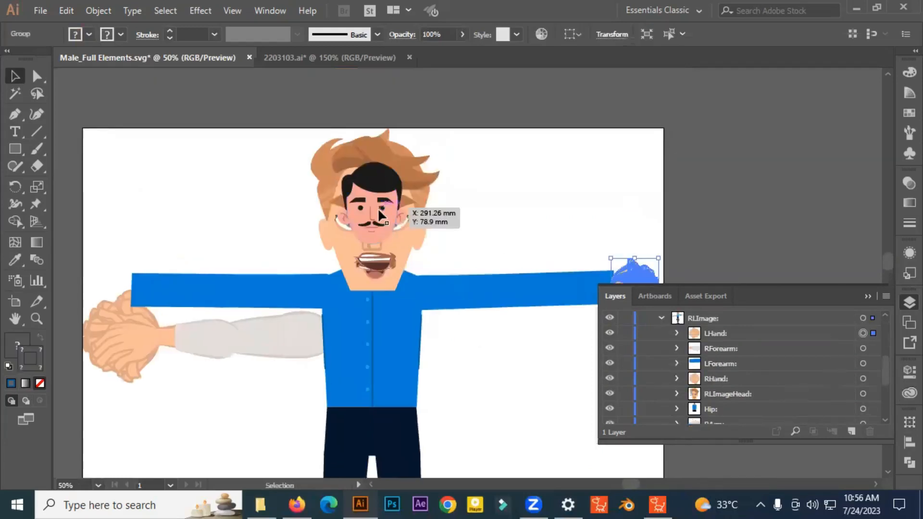
key("i")
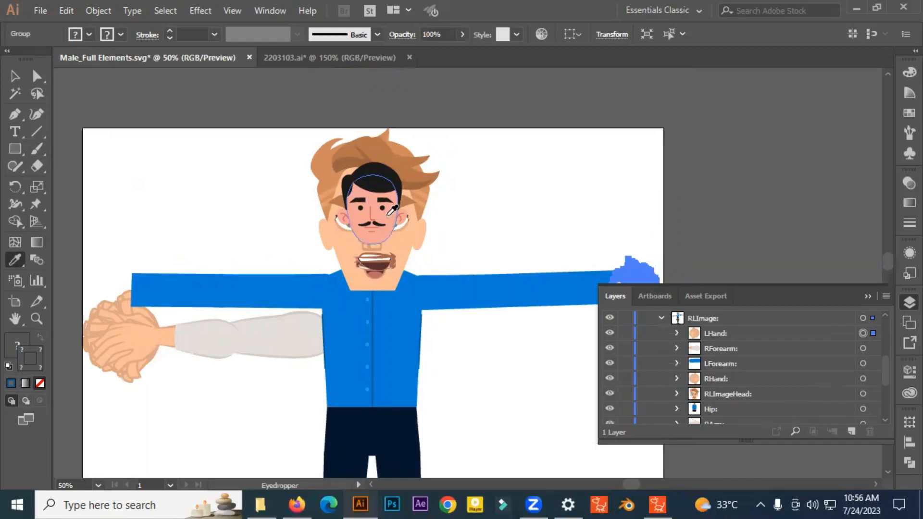
left_click(389, 214)
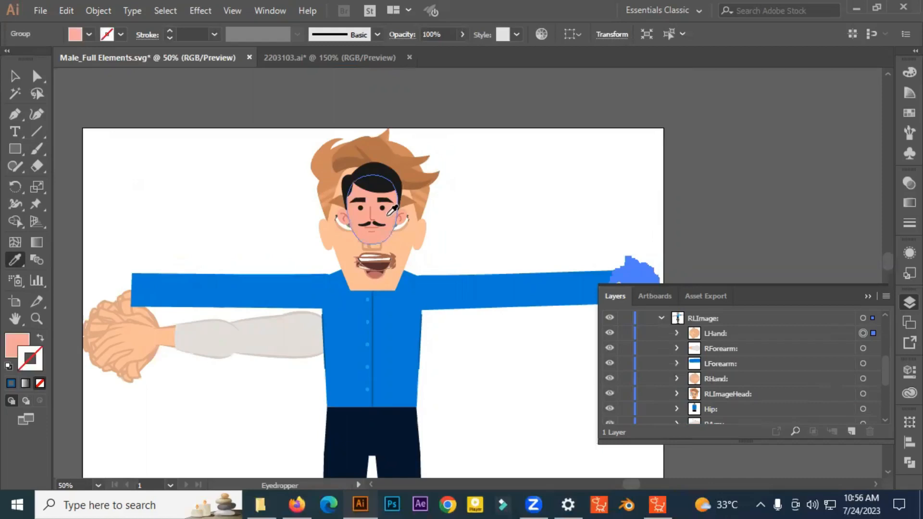
key("v")
left_click(564, 370)
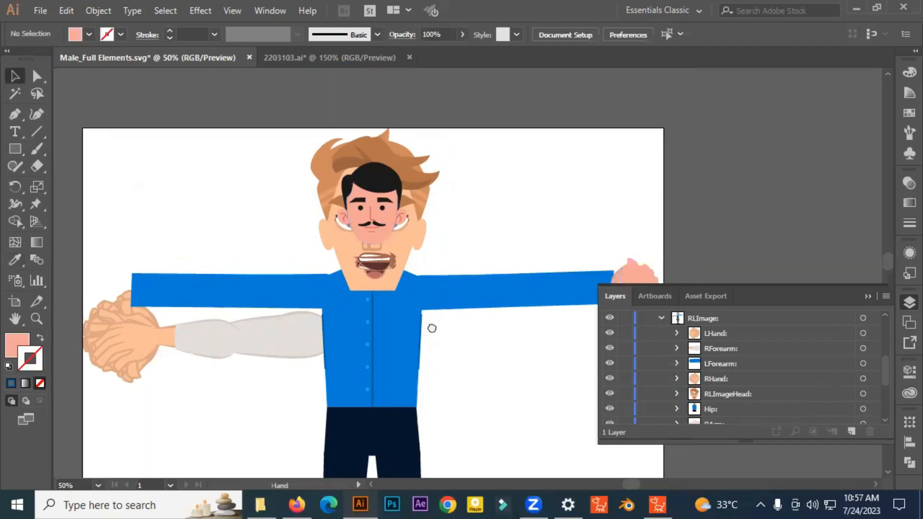
scroll(423, 290, "up", 3)
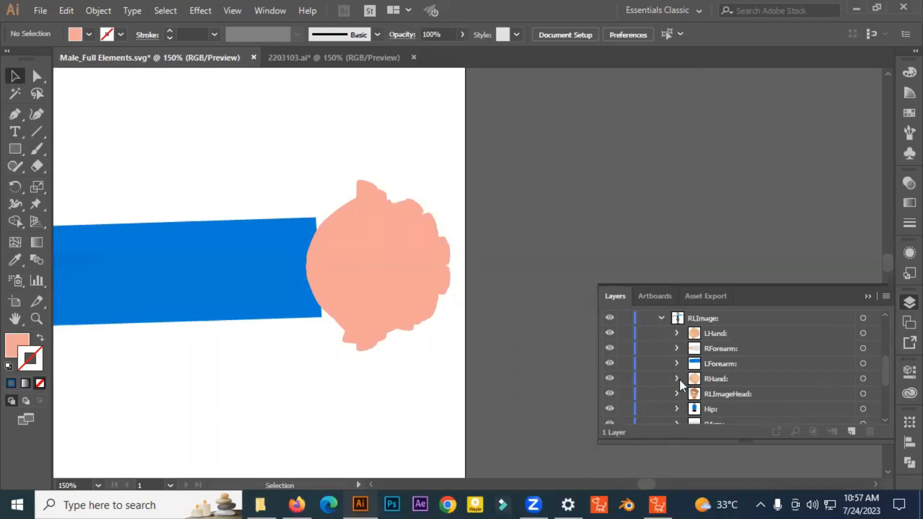
scroll(253, 372, "down", 1)
scroll(253, 369, "down", 1)
Move the nested blue forearm group of the remaining custom arm into the LForearm:-3 group inside RForearm:
left_click_drag(229, 390, 448, 324)
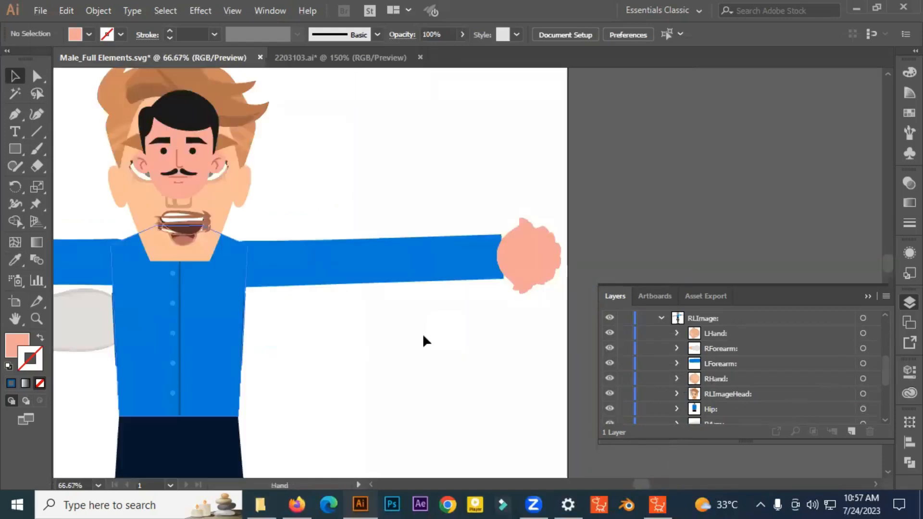
scroll(416, 339, "down", 1)
left_click_drag(361, 366, 433, 343)
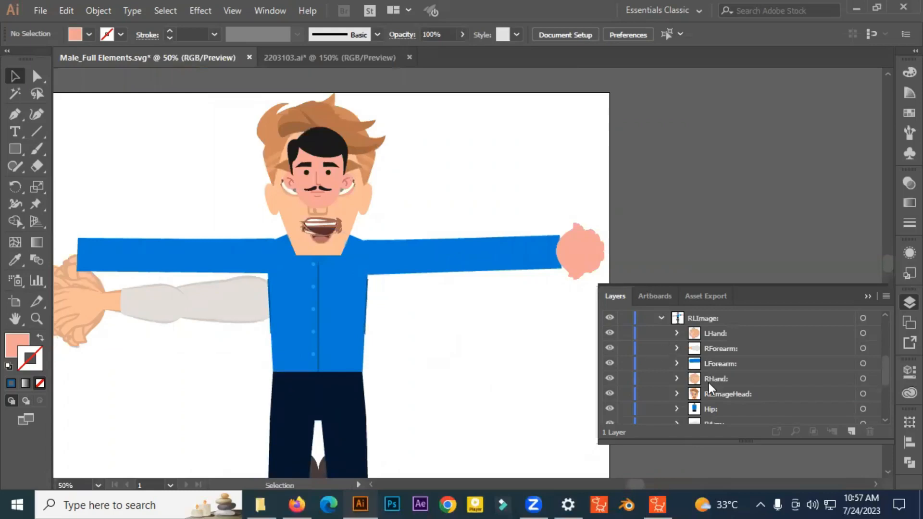
scroll(723, 400, "down", 1)
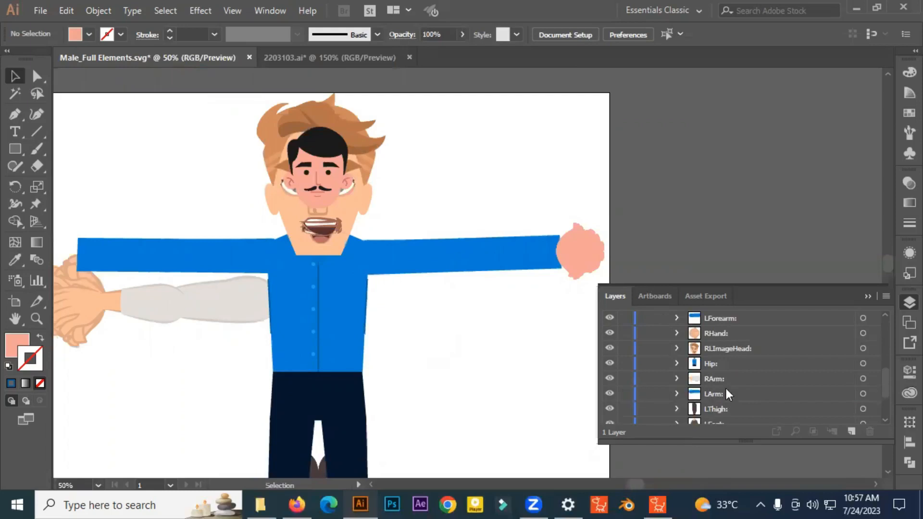
scroll(726, 395, "up", 1)
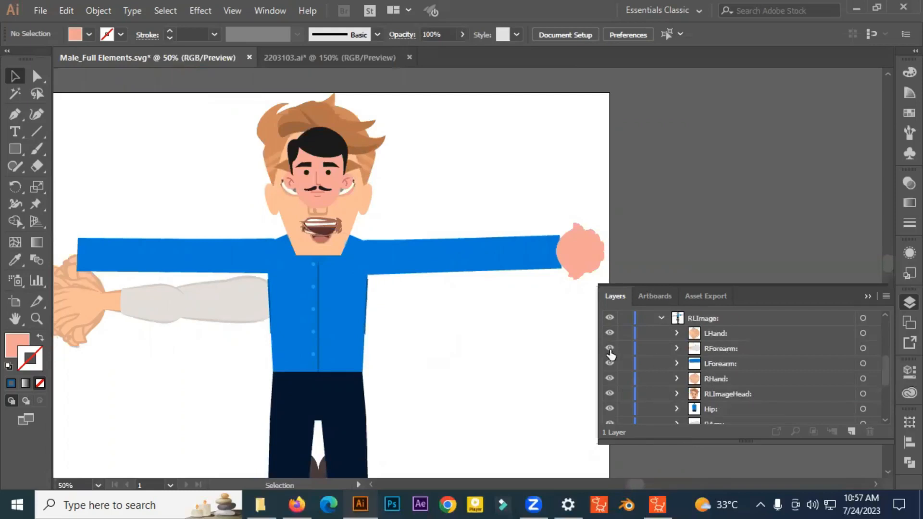
left_click(609, 350)
left_click(610, 350)
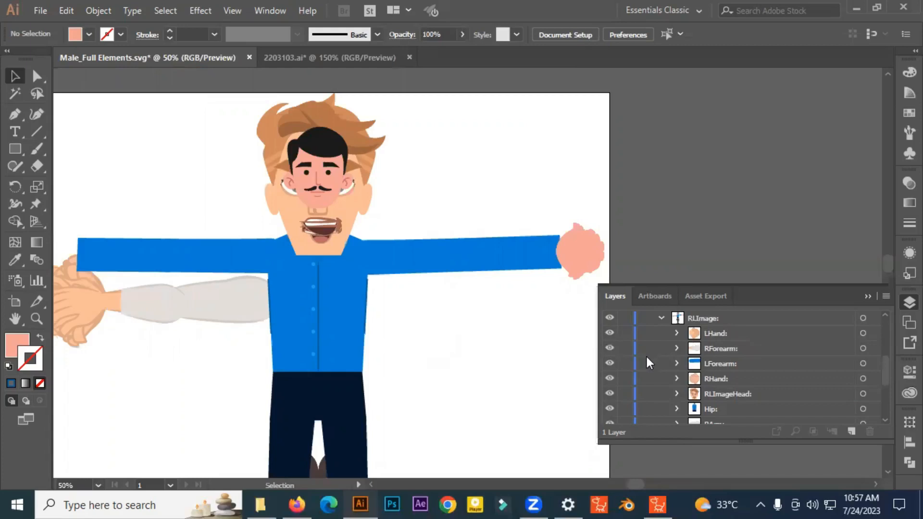
left_click(677, 348)
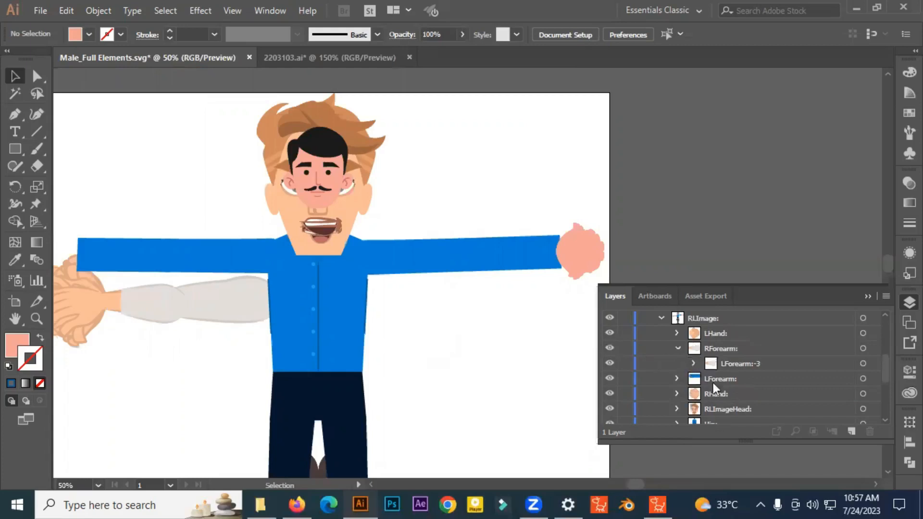
left_click(694, 363)
scroll(726, 365, "up", 5)
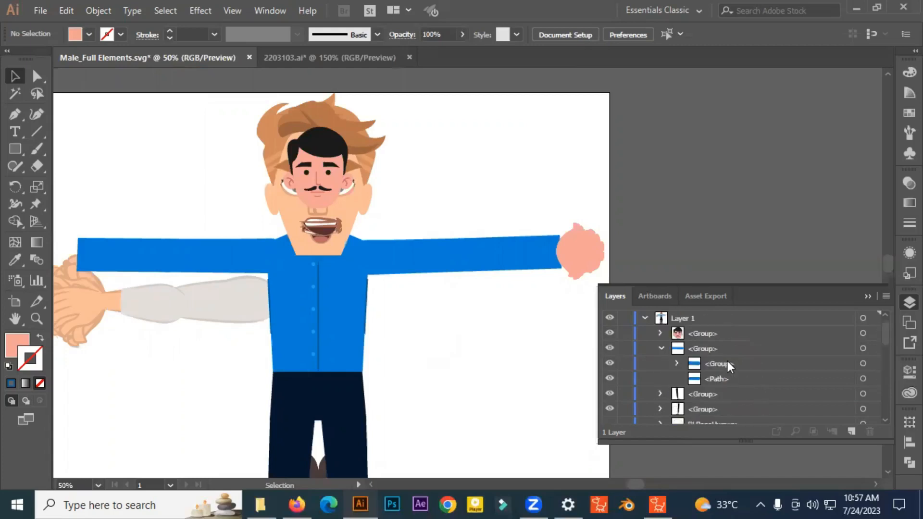
left_click(610, 364)
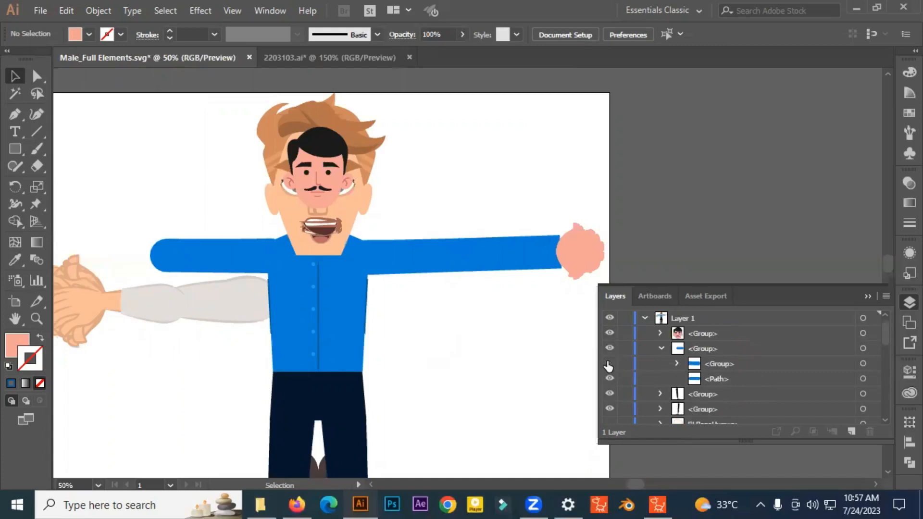
left_click(609, 363)
left_click(720, 365)
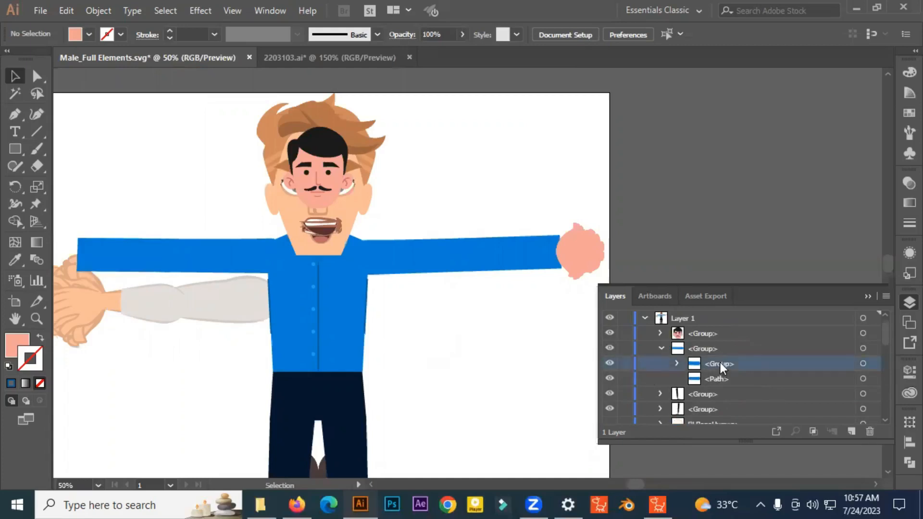
left_click_drag(721, 368, 738, 417)
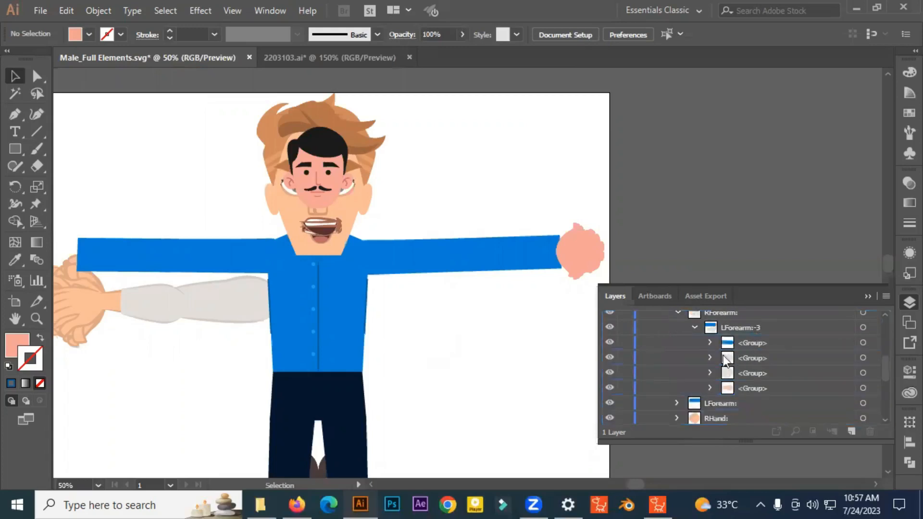
Hide the three original forearm groups below the blue one in LForearm:-3, and collapse LForearm:-3 and RForearm:
left_click_drag(610, 358, 610, 388)
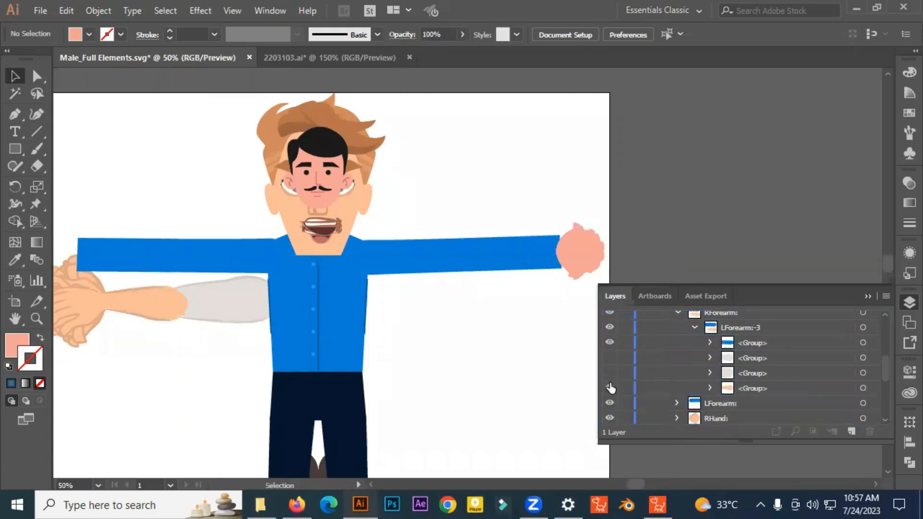
left_click(609, 388)
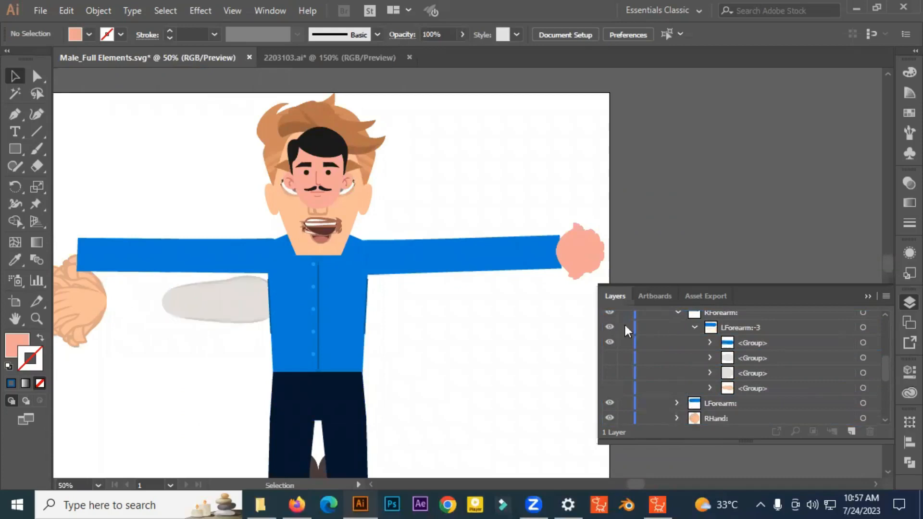
left_click(694, 327)
left_click(677, 312)
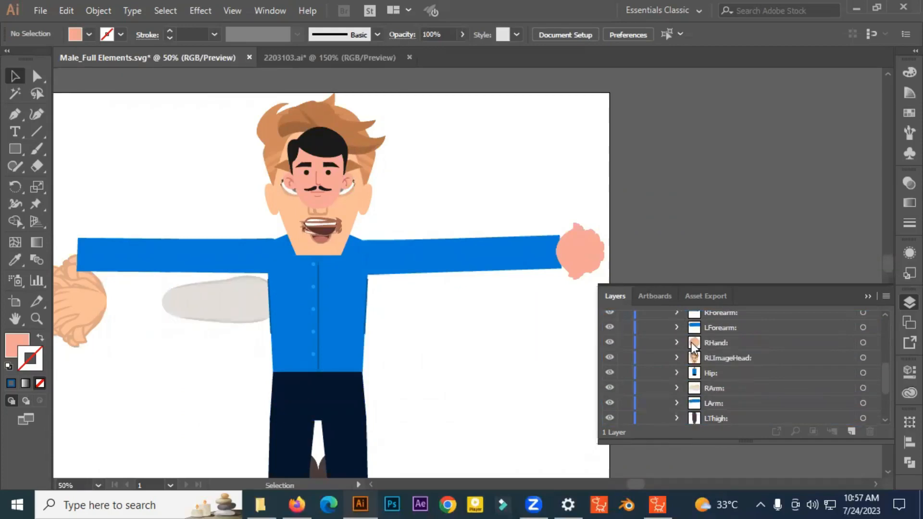
Move the remaining blue upper-arm path of the custom arm to the start of the RArm:-2 group inside RArm:
scroll(692, 346, "up", 2)
scroll(692, 346, "up", 2)
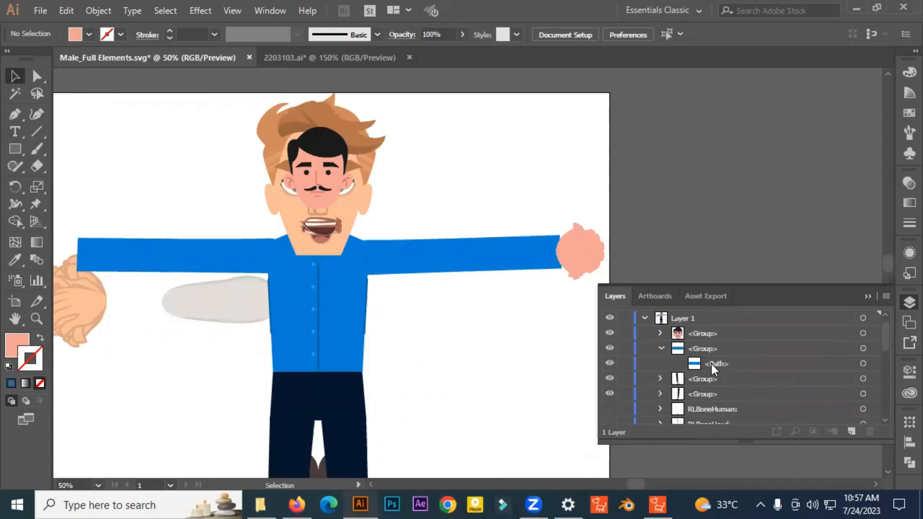
scroll(711, 370, "down", 5)
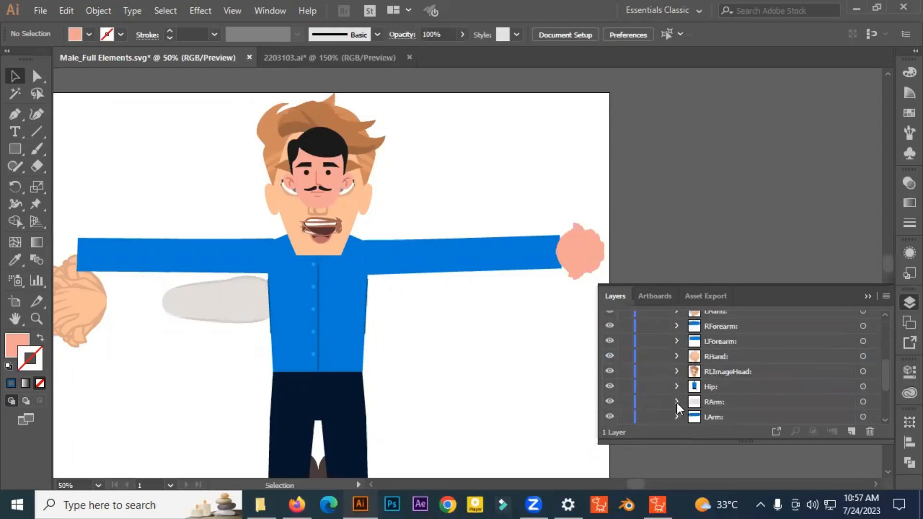
left_click(676, 401)
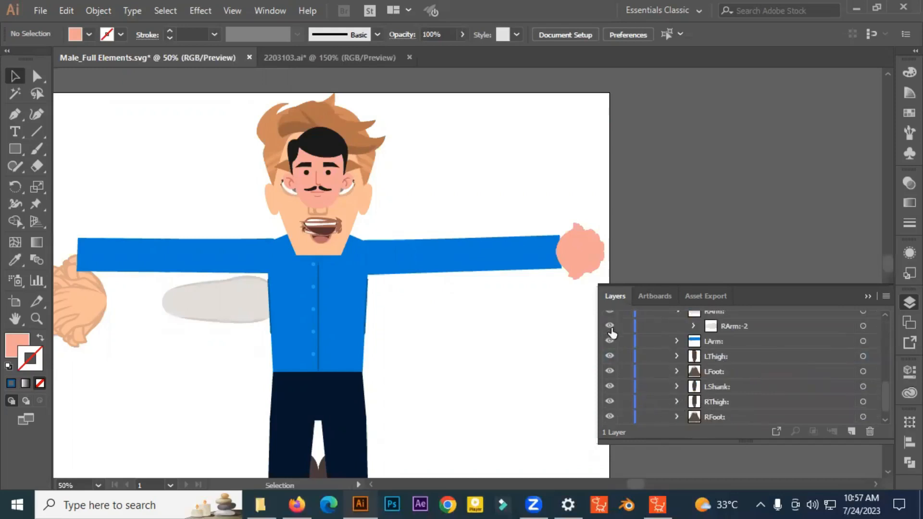
left_click(610, 327)
left_click(609, 326)
left_click(694, 326)
scroll(740, 392, "up", 4)
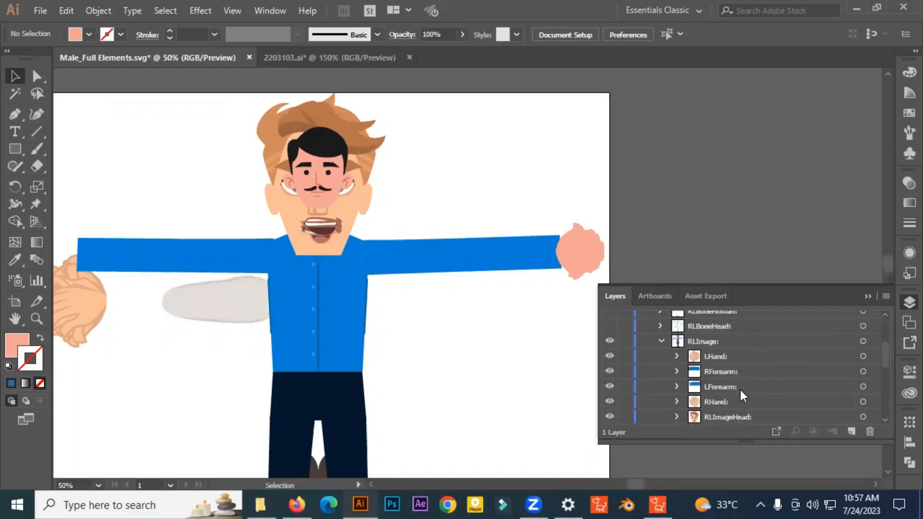
scroll(724, 369, "up", 1)
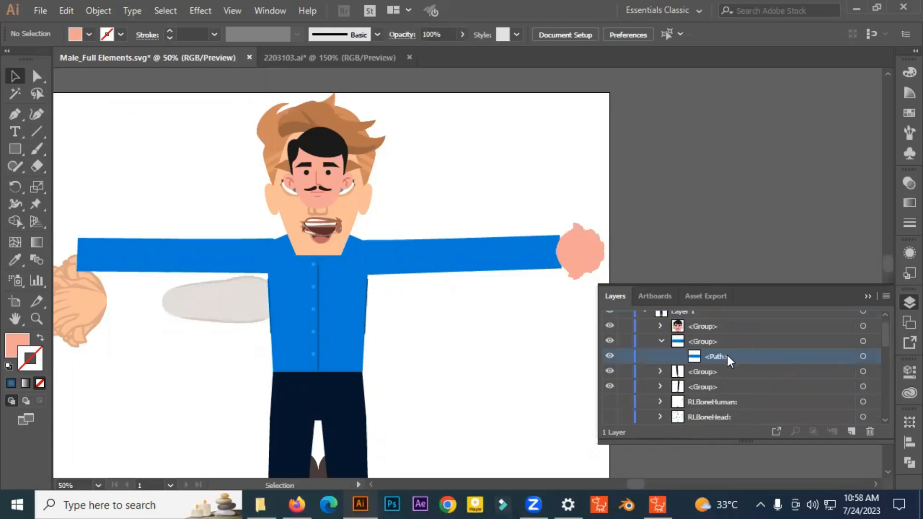
left_click_drag(725, 357, 745, 388)
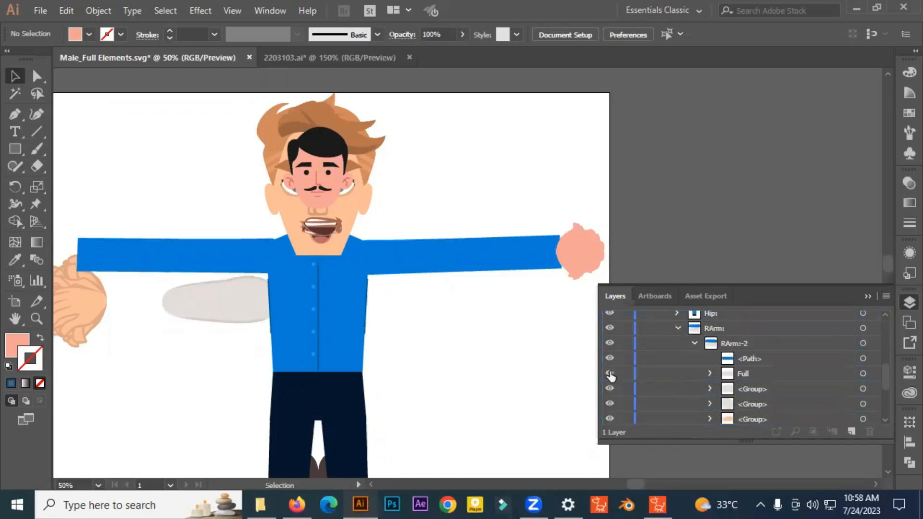
Hide the original Full group and the three groups below it in RArm:-2, and collapse the RArm: group
left_click(610, 374)
left_click(609, 388)
scroll(611, 392, "down", 1)
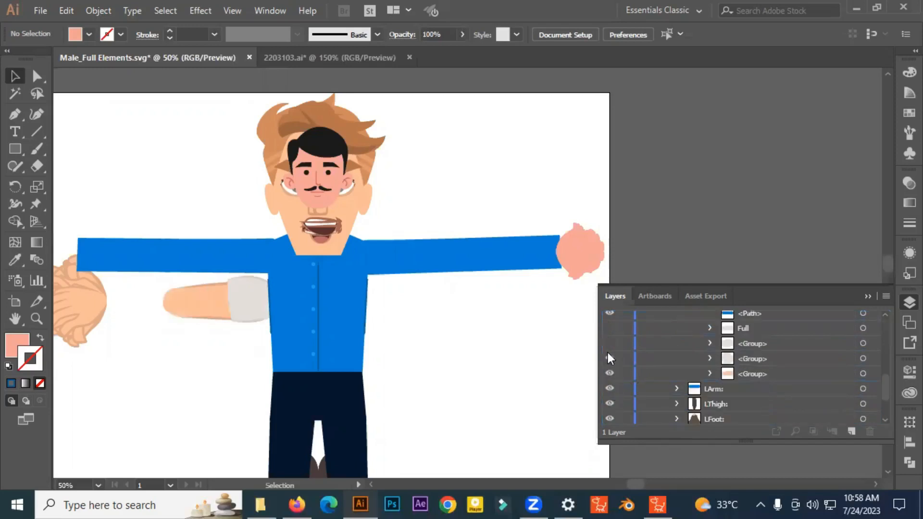
left_click(609, 358)
left_click(609, 374)
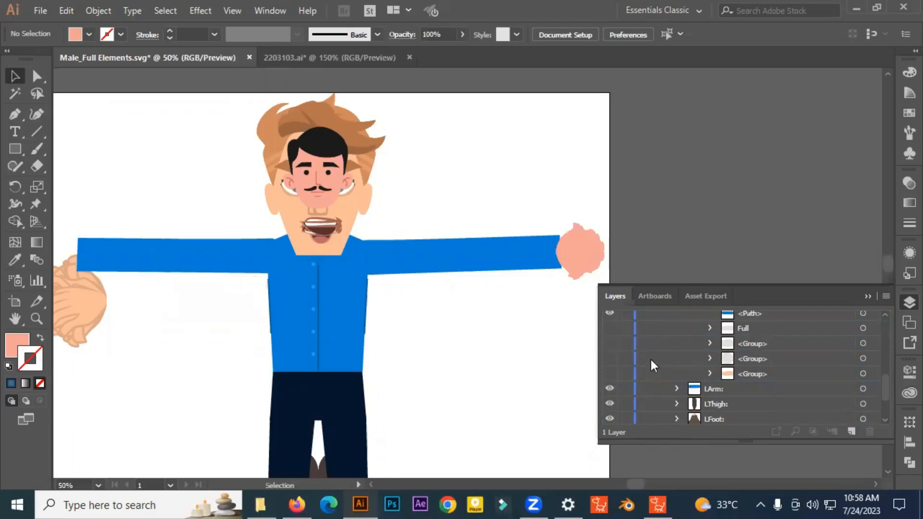
scroll(654, 366, "up", 1)
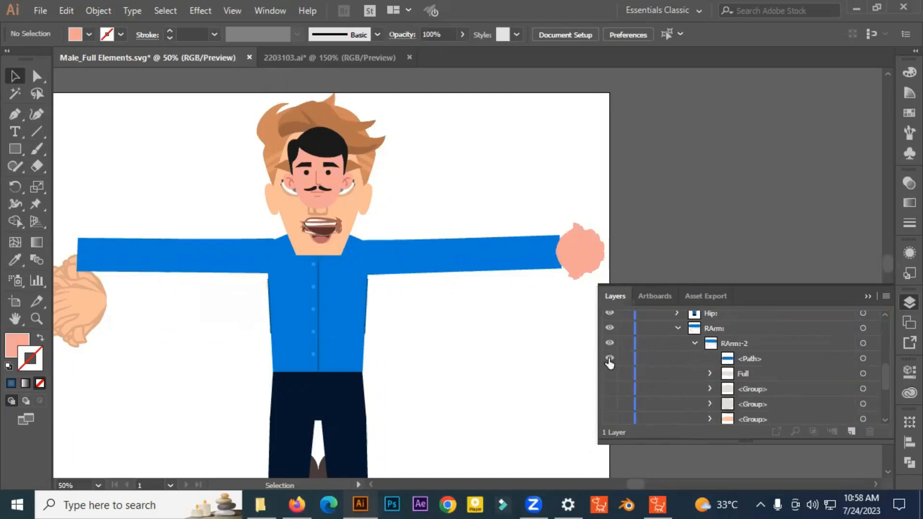
left_click(609, 359)
left_click(609, 359)
scroll(637, 366, "up", 2)
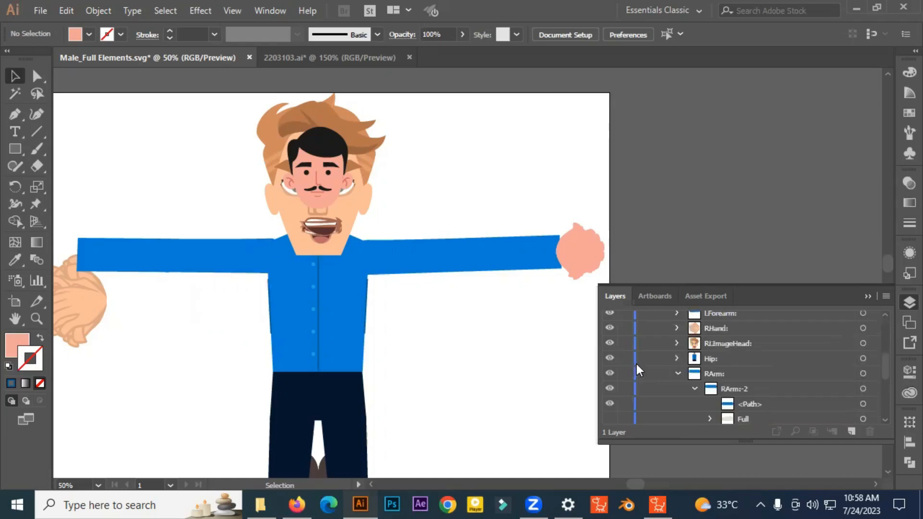
left_click(677, 373)
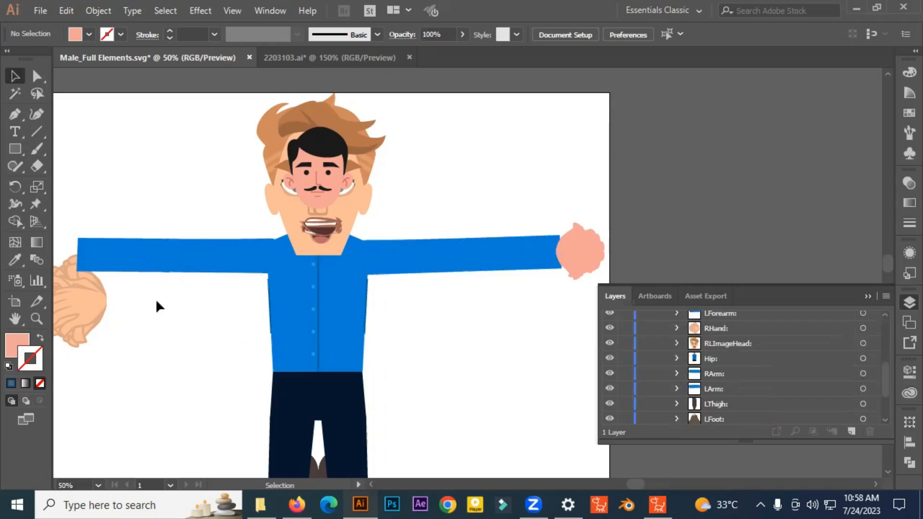
Select the entire RHand: group, scale it down to fit the cuff and move it to the end of the blue sleeve
left_click(862, 328)
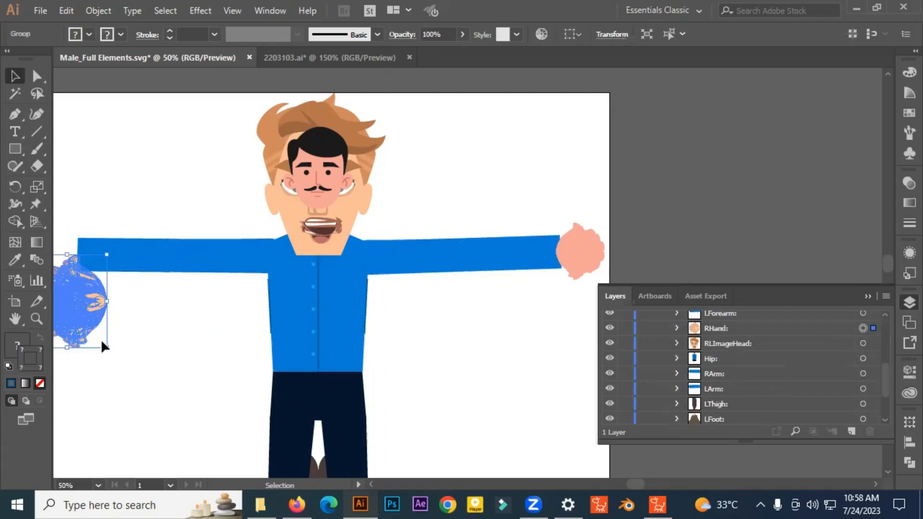
scroll(248, 306, "up", 3)
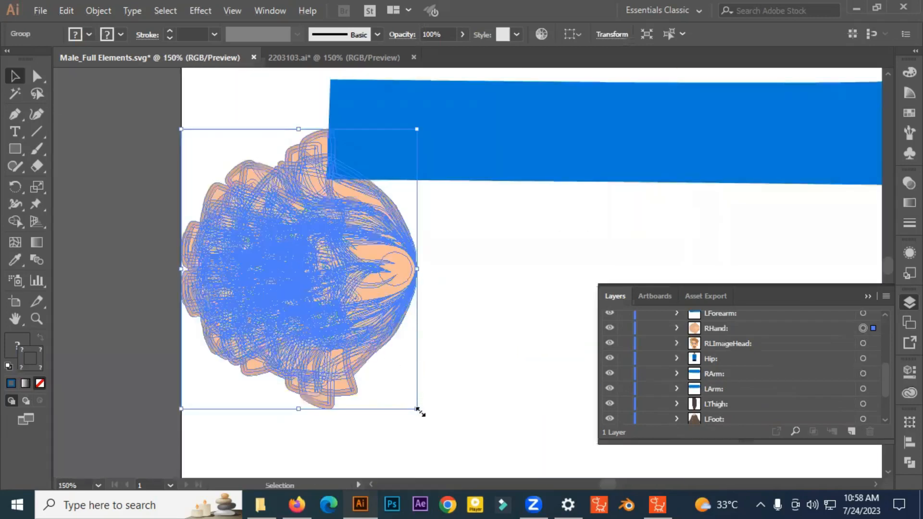
left_click_drag(406, 391, 364, 340)
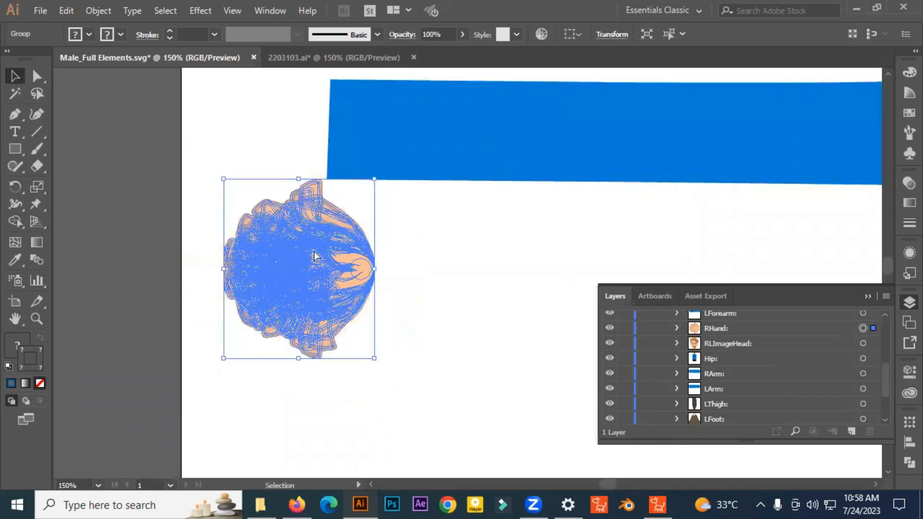
left_click_drag(313, 252, 310, 154)
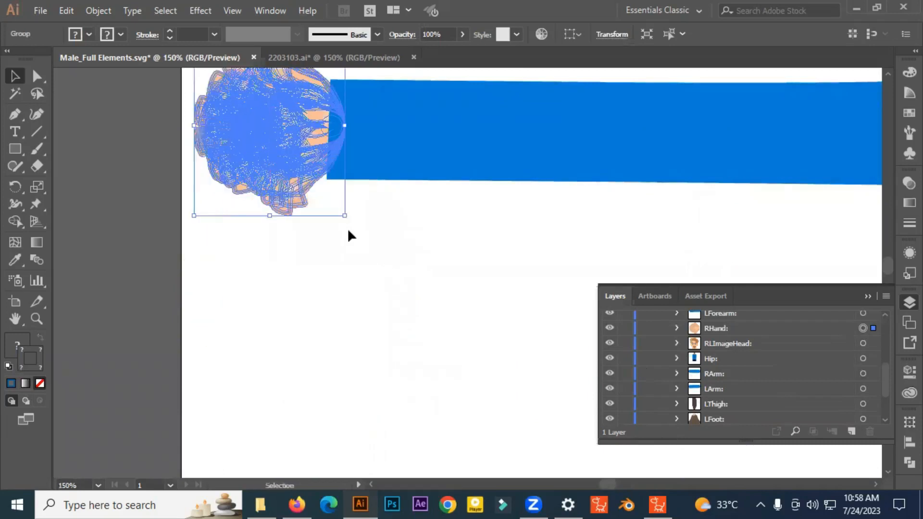
left_click_drag(344, 215, 335, 203)
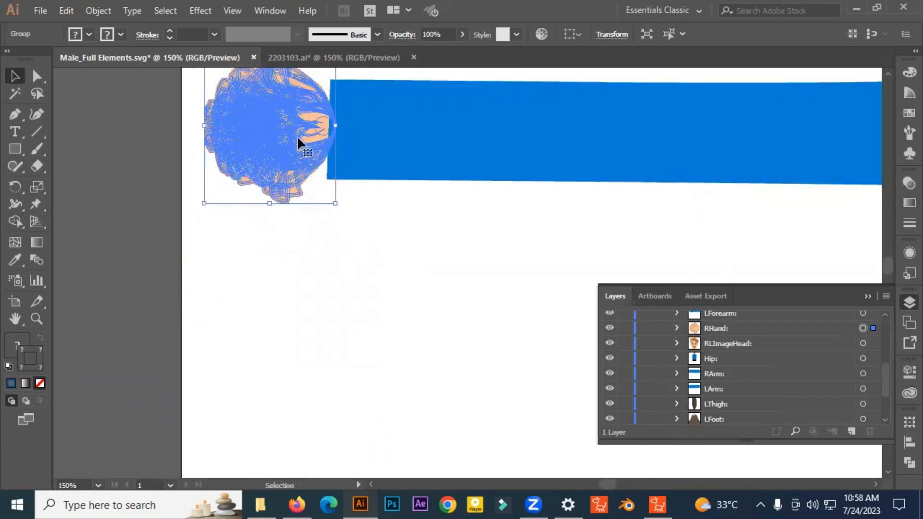
left_click_drag(290, 129, 291, 145)
left_click(386, 225)
scroll(385, 224, "down", 3)
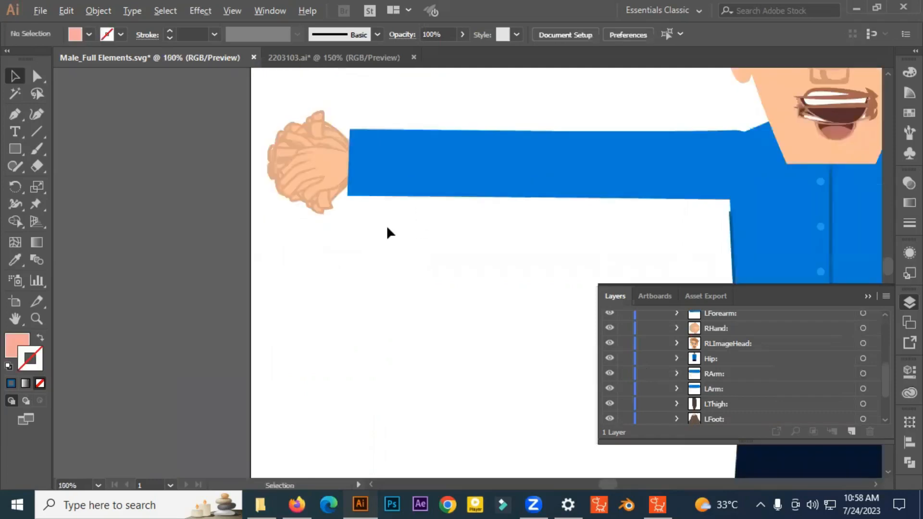
Reorder the LHand: group to sit directly below LForearm: in RLImage: so the hand tucks behind the blue sleeve
left_click_drag(226, 272, 178, 249)
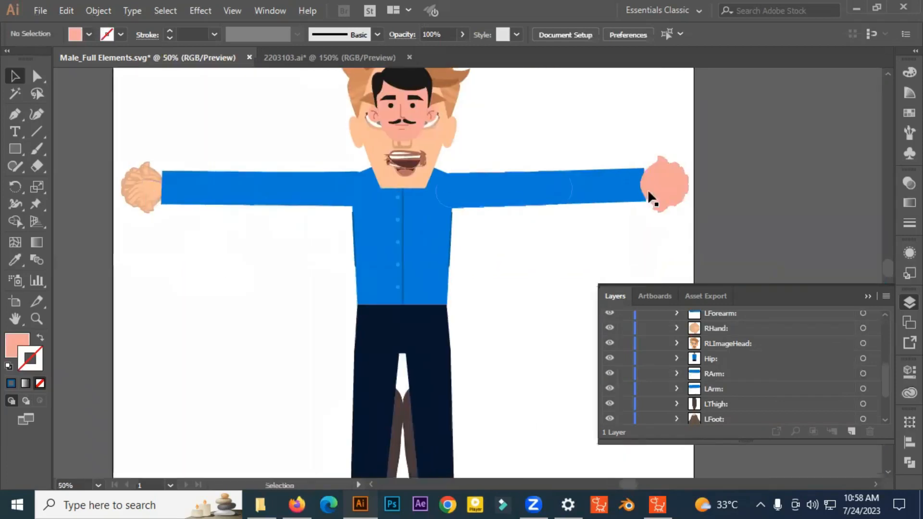
left_click_drag(650, 200, 453, 209)
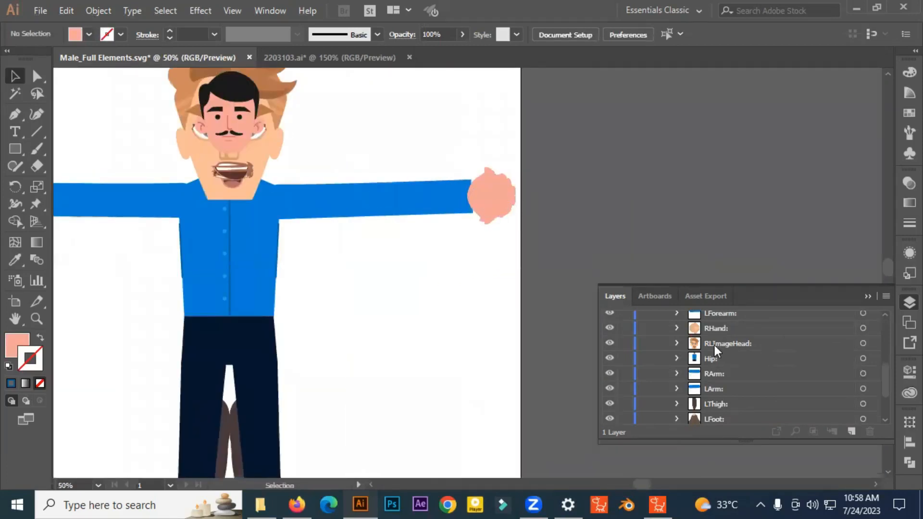
scroll(714, 345, "up", 2)
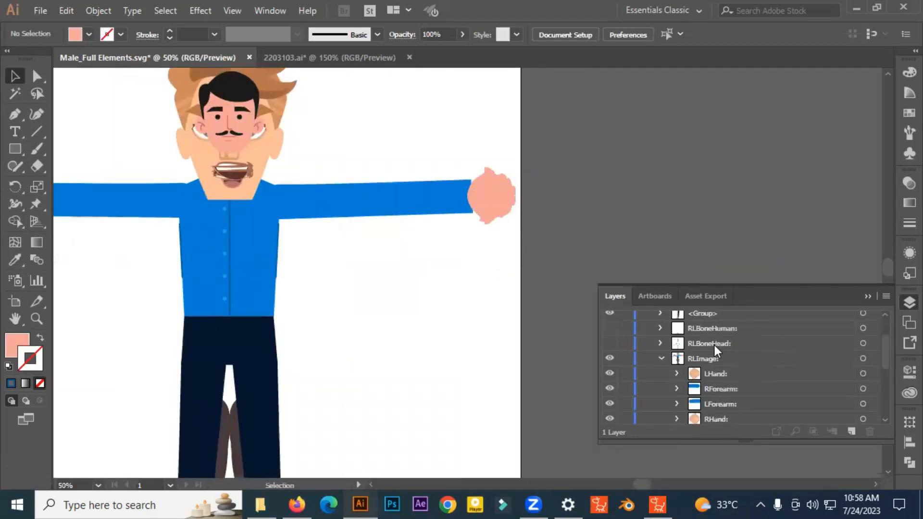
left_click(722, 374)
left_click_drag(726, 374, 734, 408)
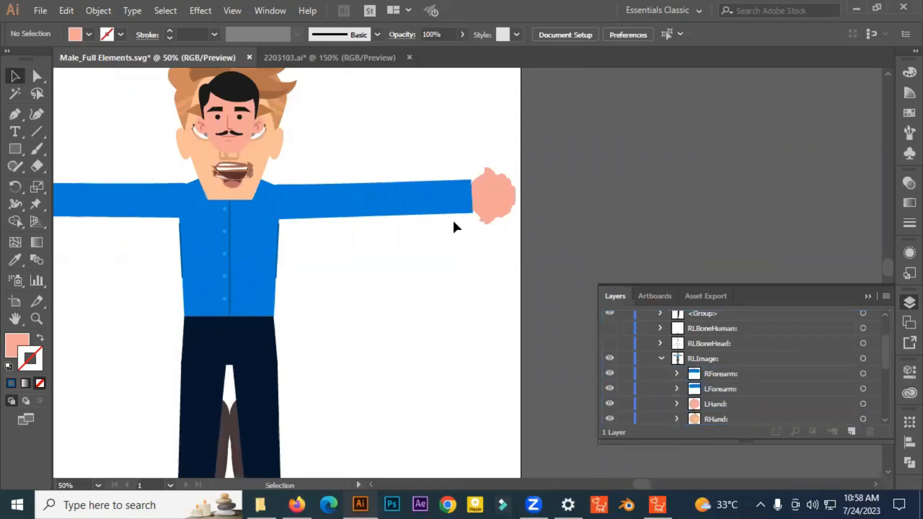
key("space")
left_click_drag(359, 297, 606, 298)
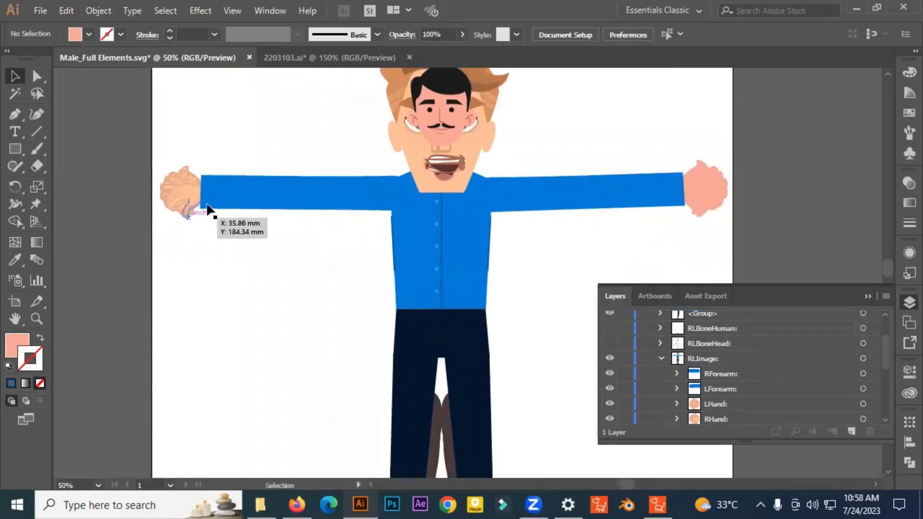
Recolour the whole RHand: group with the pink skin tone sampled from the custom character's face, and deselect it
scroll(207, 214, "up", 1)
key("space")
left_click_drag(214, 260, 247, 307)
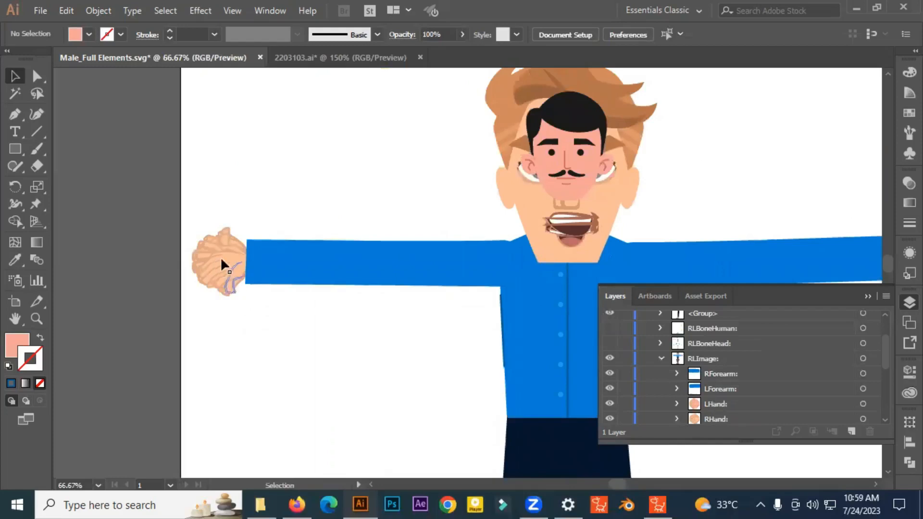
left_click(863, 418)
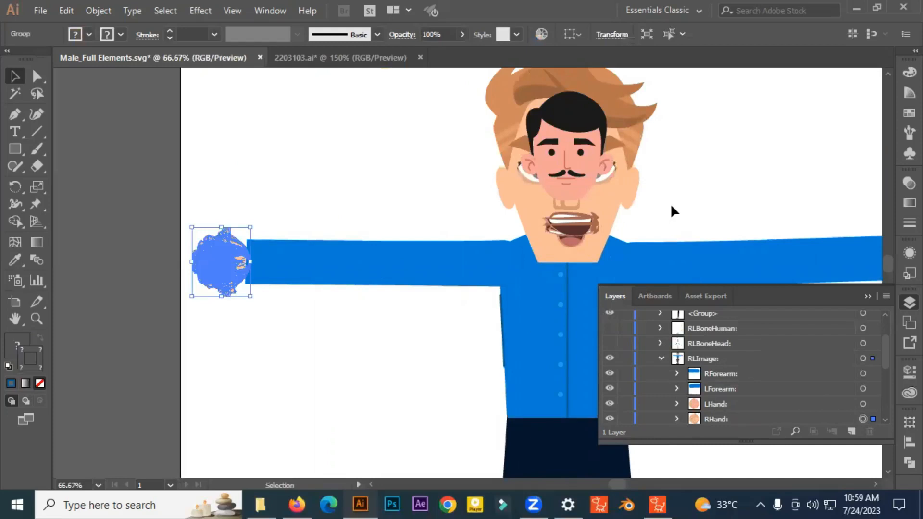
key("i")
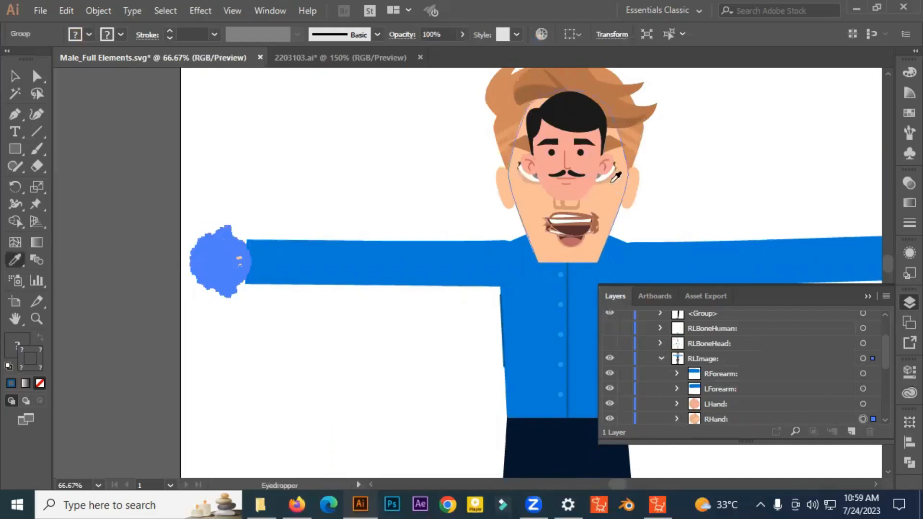
left_click(593, 154)
key("v")
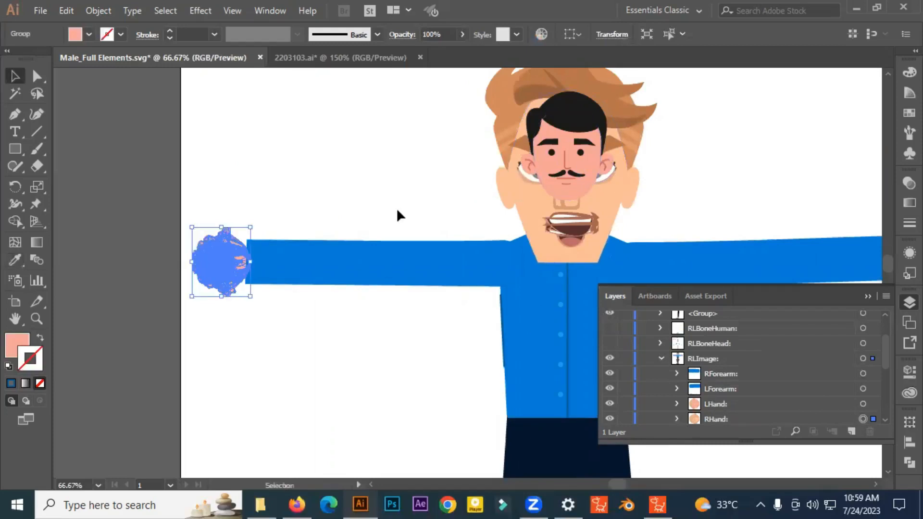
key("ctrl+shift+a")
Select the custom navy leg on the character's right side and locate its group in the layer list
scroll(320, 309, "down", 10)
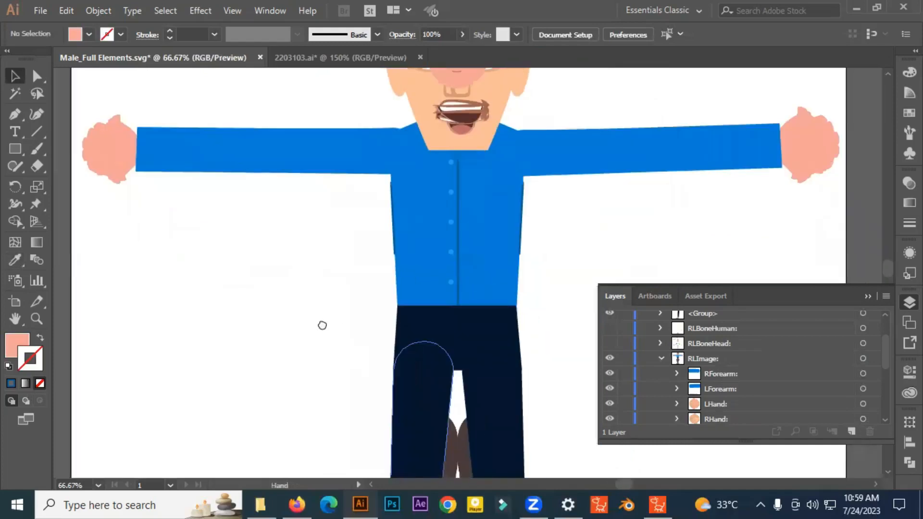
left_click_drag(347, 319, 407, 265)
scroll(390, 361, "down", 1)
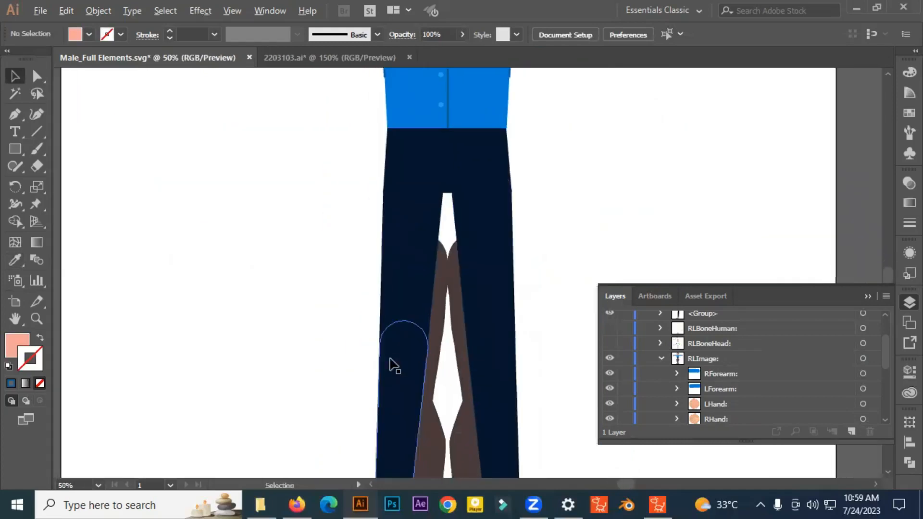
left_click_drag(390, 361, 322, 296)
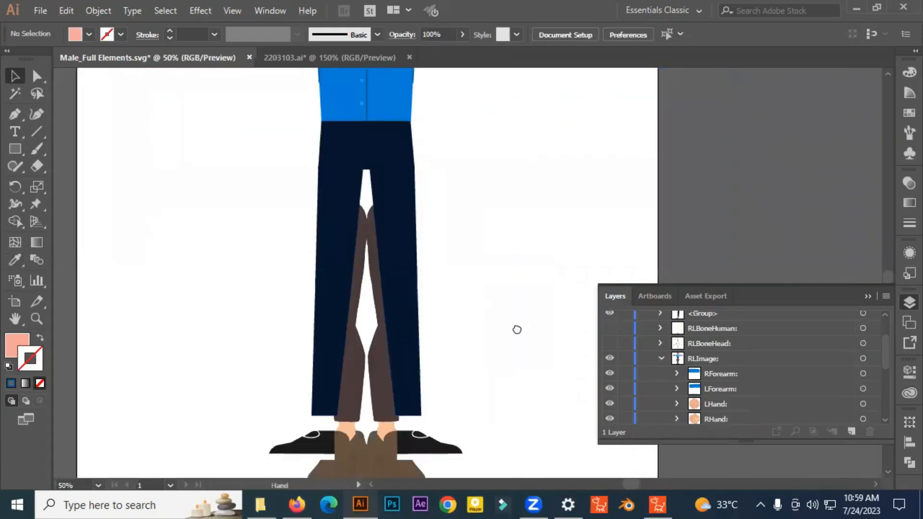
left_click_drag(500, 358, 503, 348)
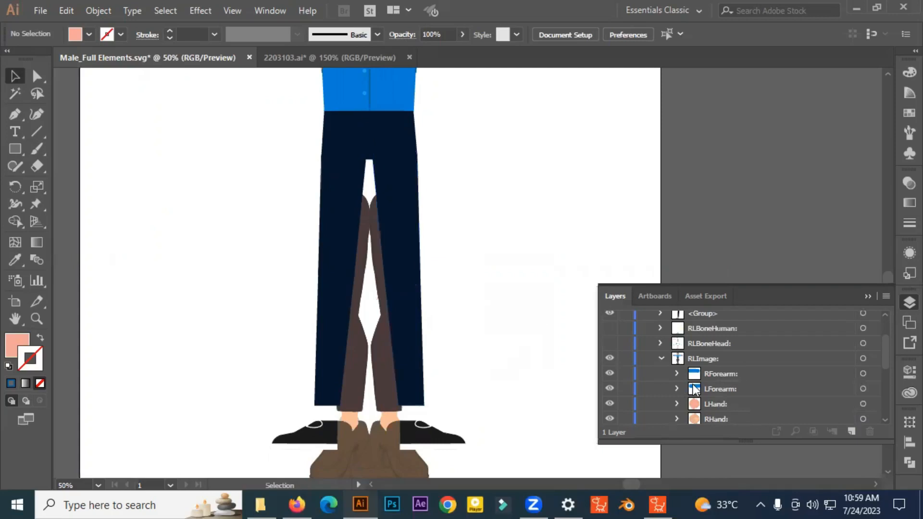
left_click(404, 221)
left_click(355, 222)
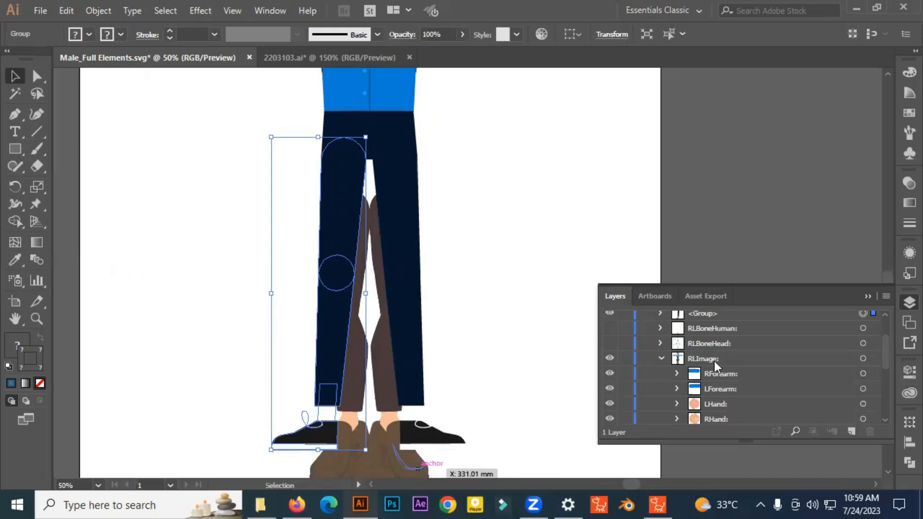
scroll(679, 357, "up", 2)
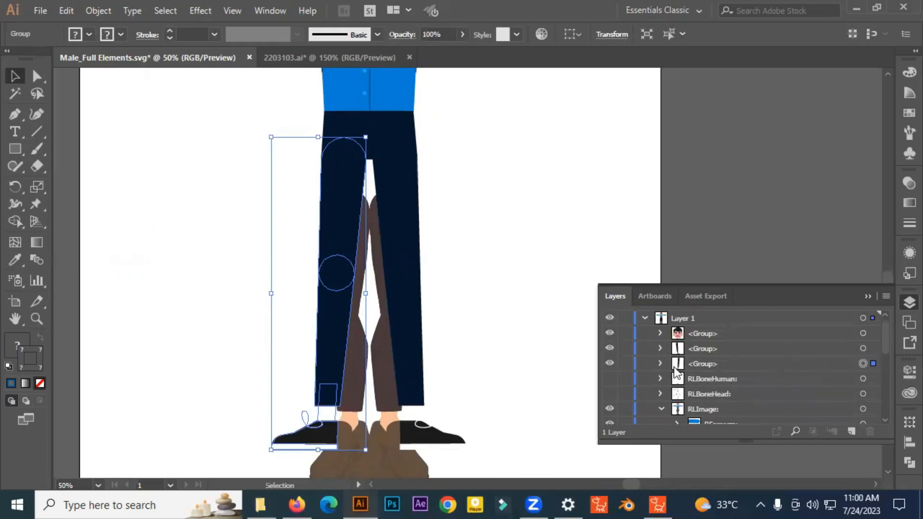
scroll(689, 367, "down", 1)
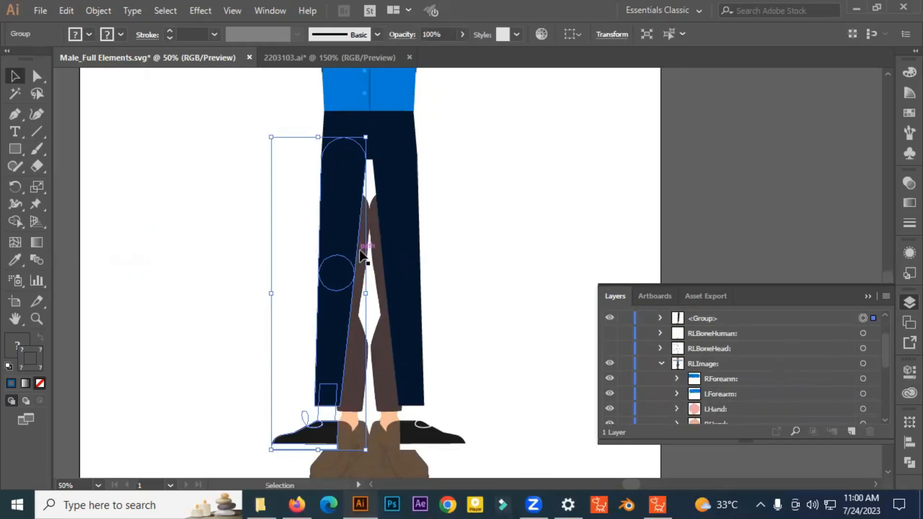
Directly select the sample's brown right thigh behind the navy trousers, and expand its RThigh: and RThigh:-2 groups
left_click(37, 76)
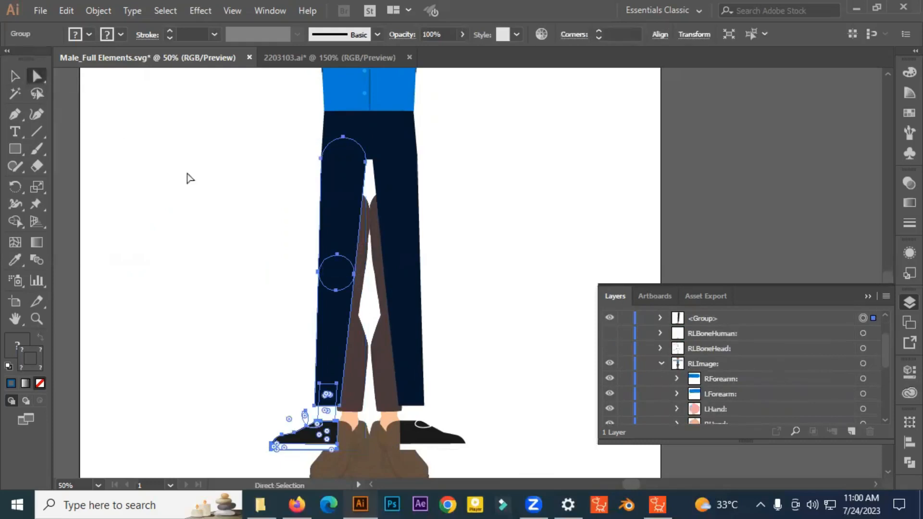
left_click(362, 314)
scroll(773, 399, "down", 3)
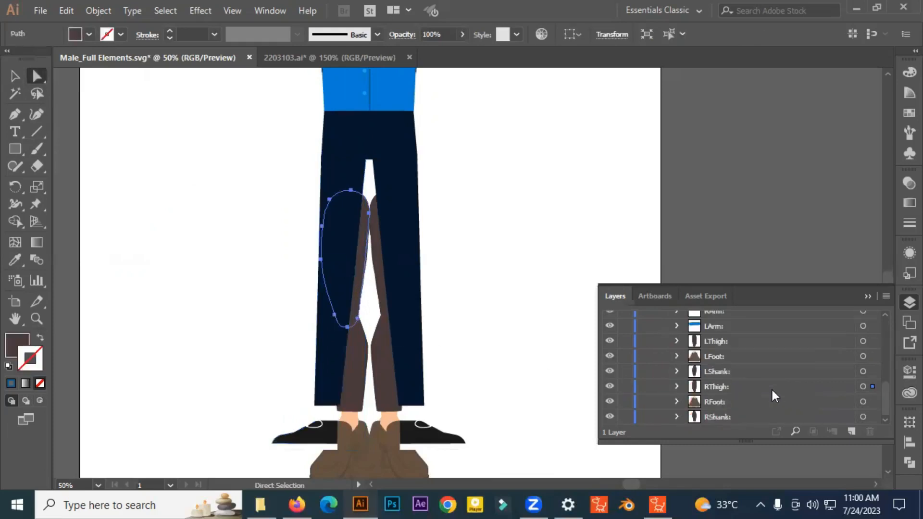
left_click(676, 387)
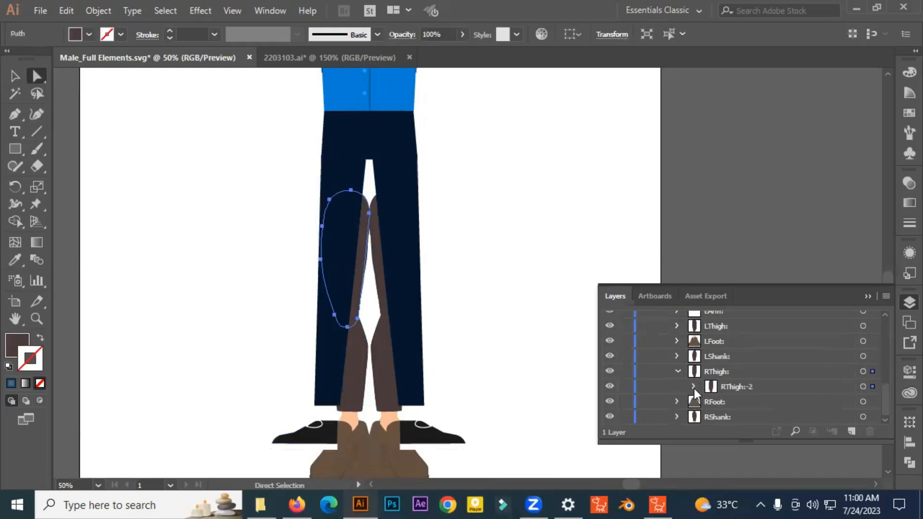
left_click(693, 387)
scroll(759, 368, "down", 1)
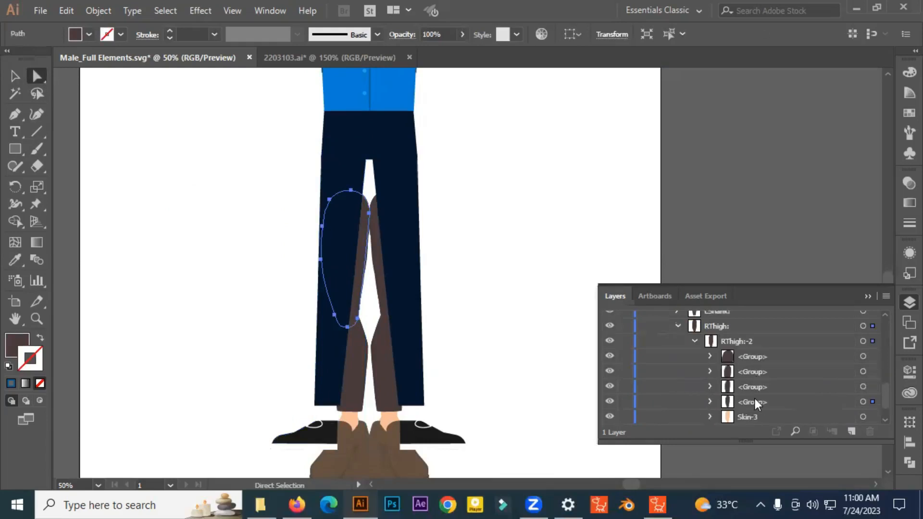
Move the navy thigh path out of the custom right leg's group to the start of RThigh:-2
scroll(754, 399, "up", 10)
scroll(710, 350, "down", 1)
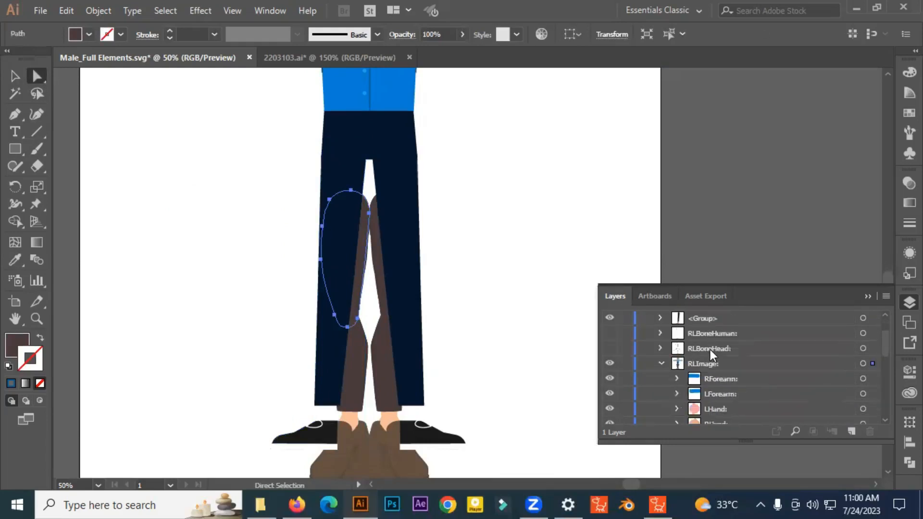
scroll(710, 350, "up", 1)
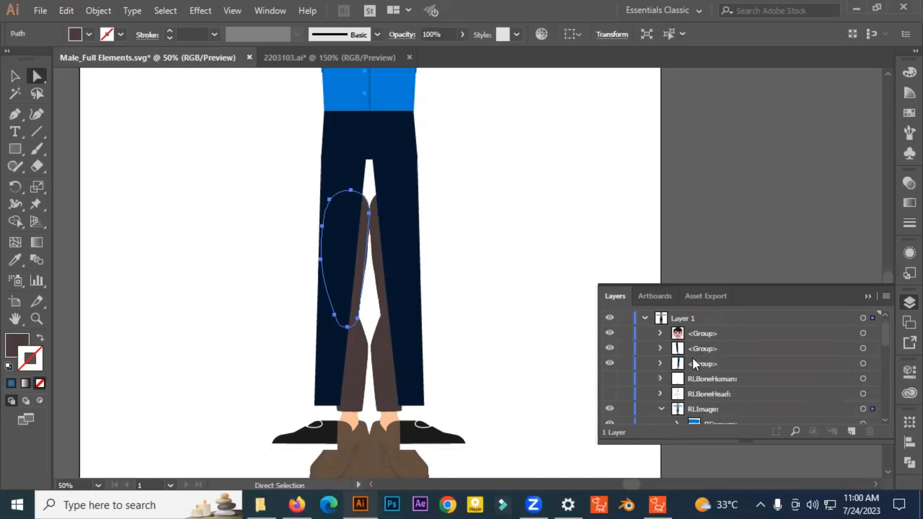
left_click(662, 363)
scroll(670, 368, "down", 1)
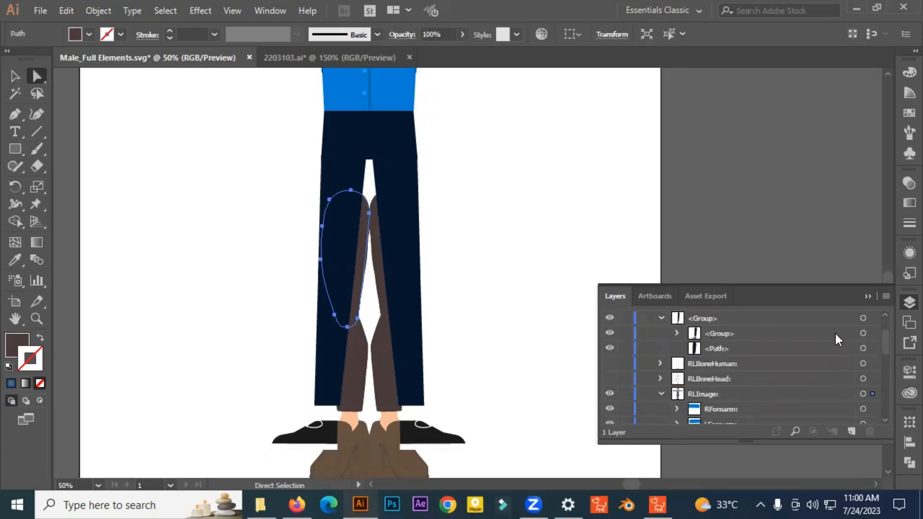
left_click(863, 333)
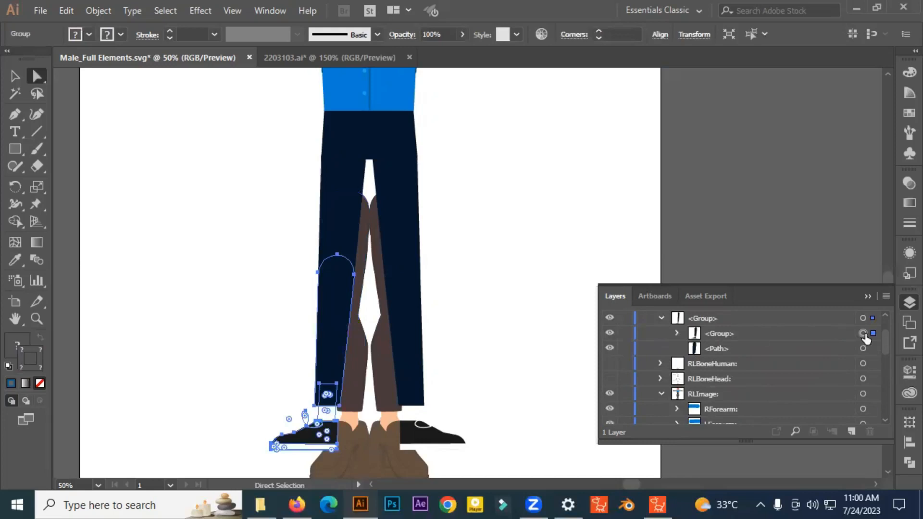
left_click(863, 349)
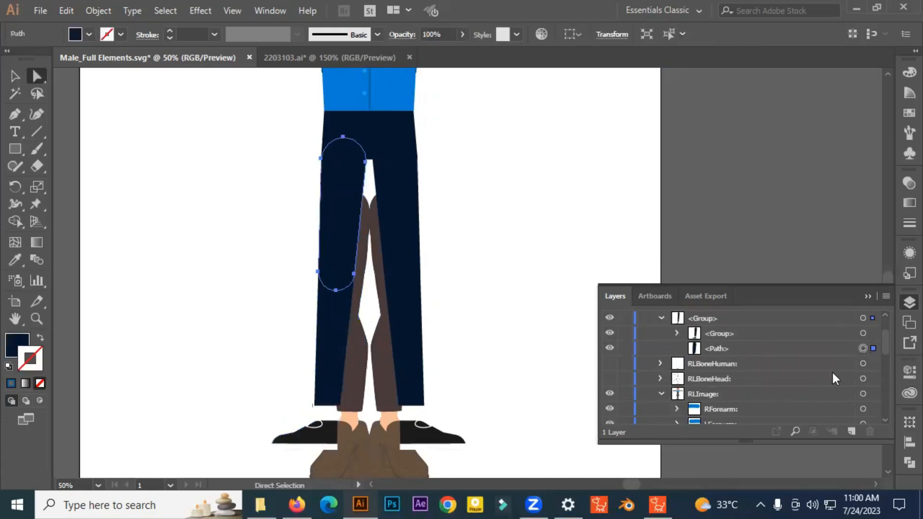
left_click(732, 346)
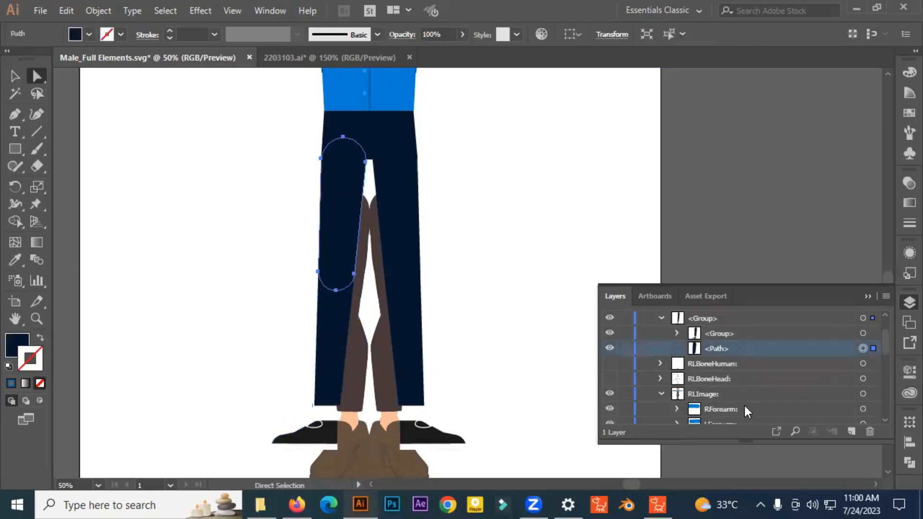
mouse_move(737, 351)
left_mouse_down()
mouse_move(741, 423)
mouse_move(754, 352)
left_mouse_up()
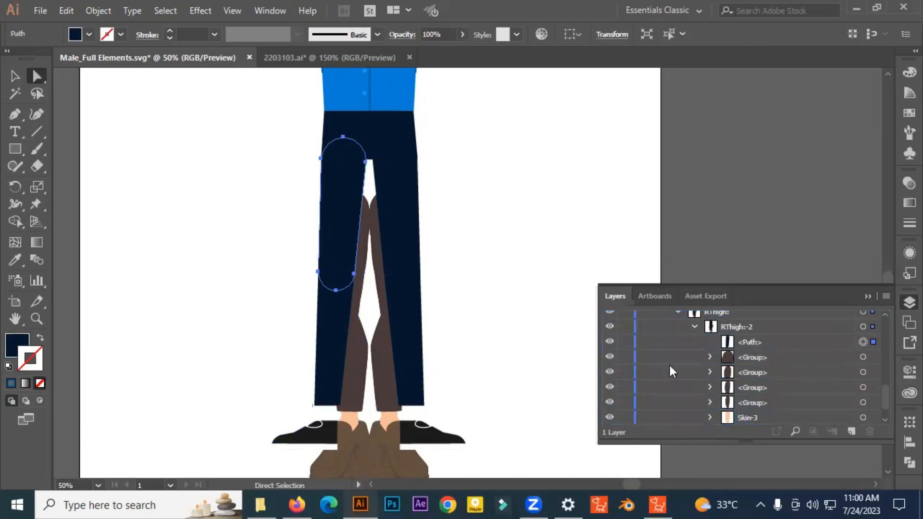
Hide the four original groups and Skin-3 below the navy path in RThigh:-2, and collapse the RThigh: group
left_click(610, 360)
left_click(609, 373)
left_click(610, 389)
left_click(609, 403)
scroll(610, 404, "down", 2)
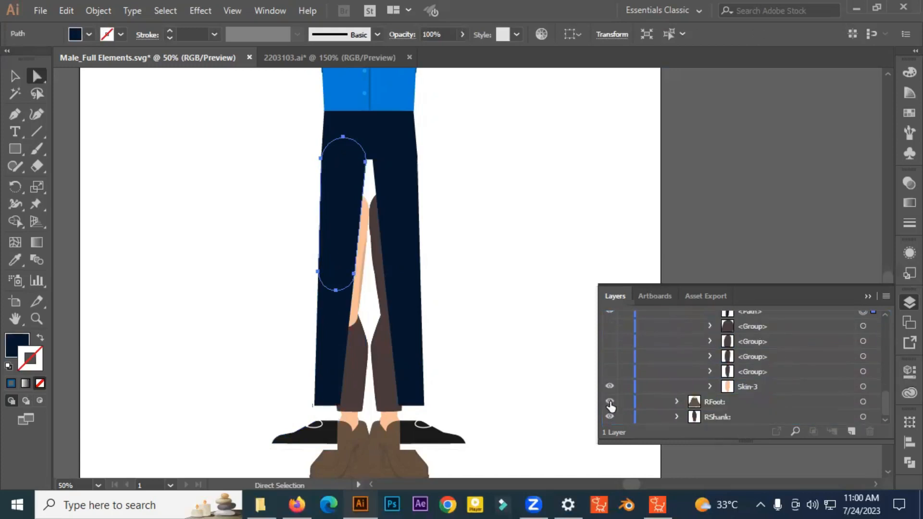
left_click(610, 386)
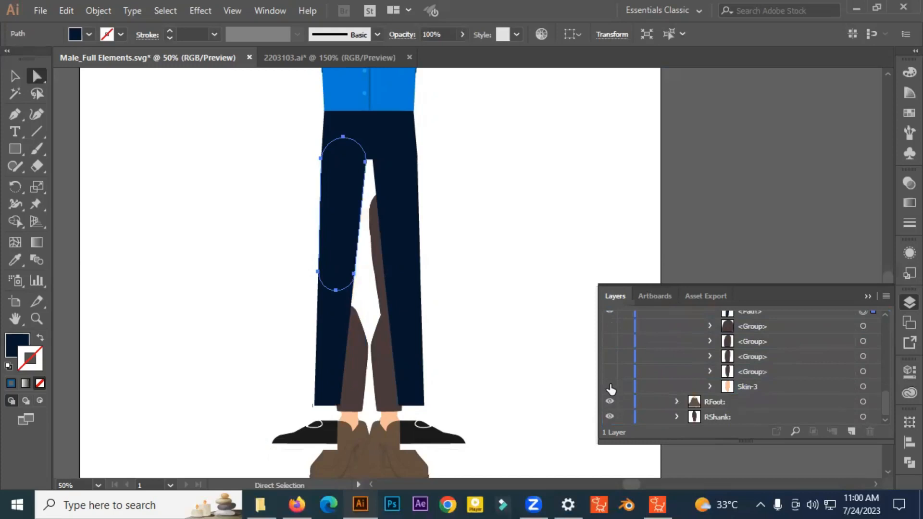
scroll(717, 351, "up", 6)
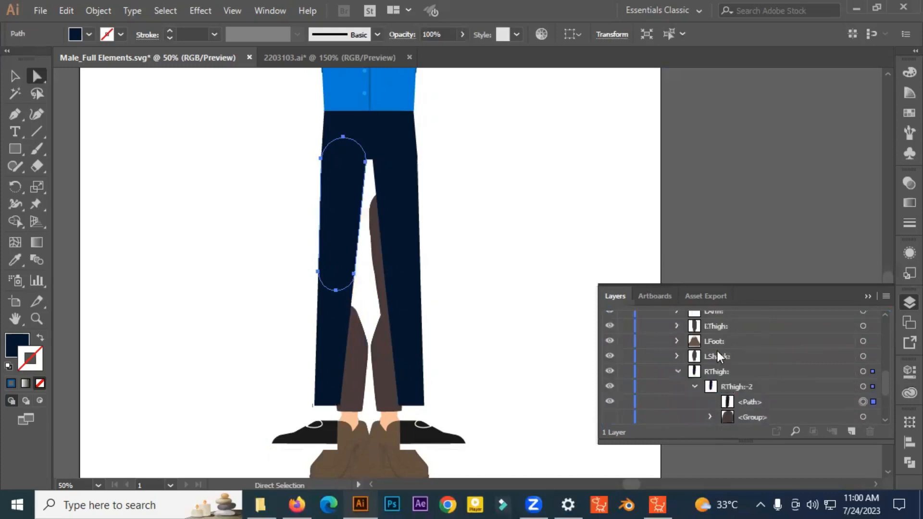
left_click(678, 372)
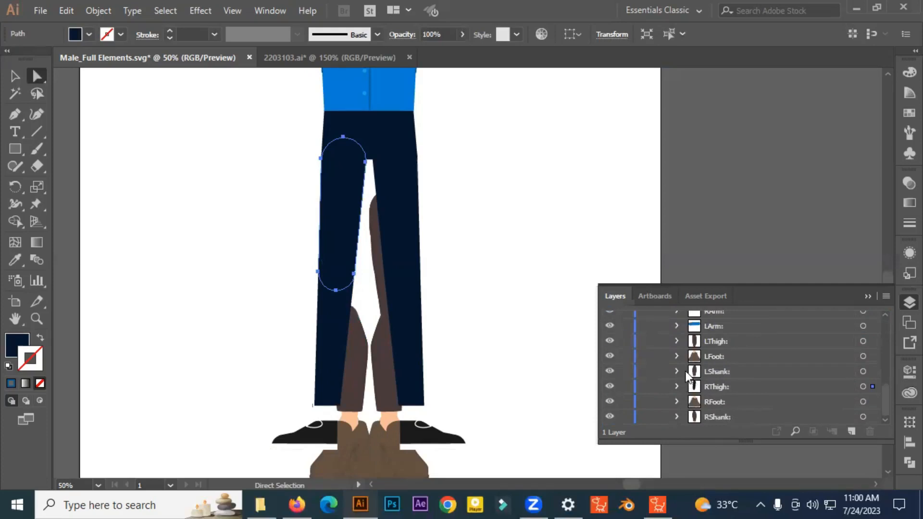
Toggle the shank groups' visibility to identify the sample's right shin, and expand RShank: and RShank:-2
left_click(610, 371)
left_click(610, 371)
left_click(607, 416)
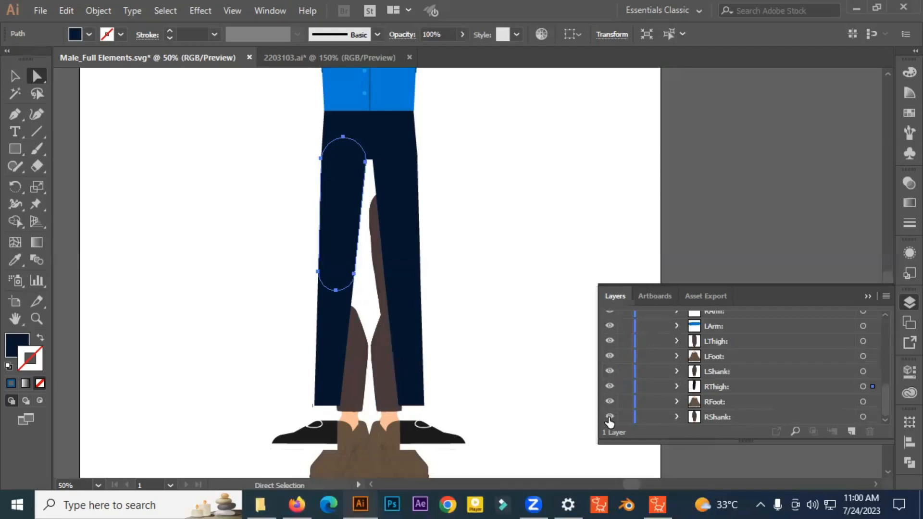
left_click(677, 416)
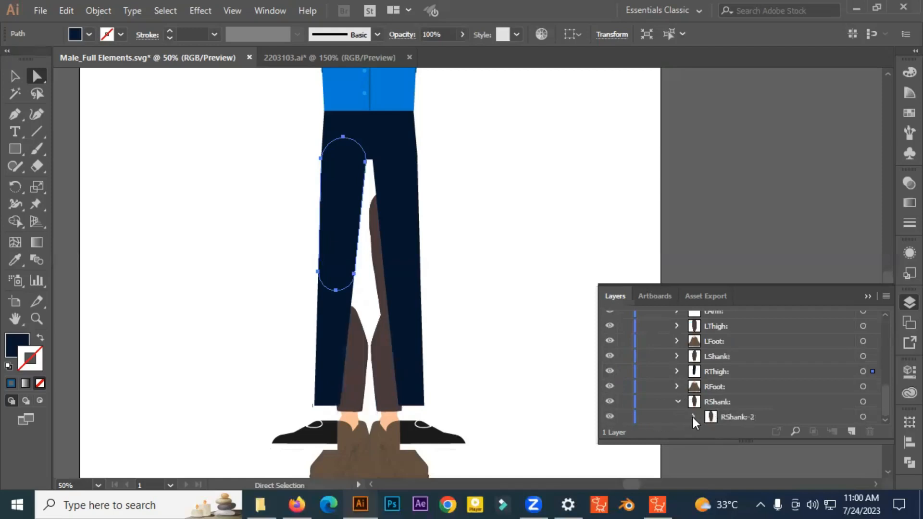
left_click(693, 416)
Expand the nested group of the custom right leg and delete its shoe group
scroll(743, 396, "up", 10)
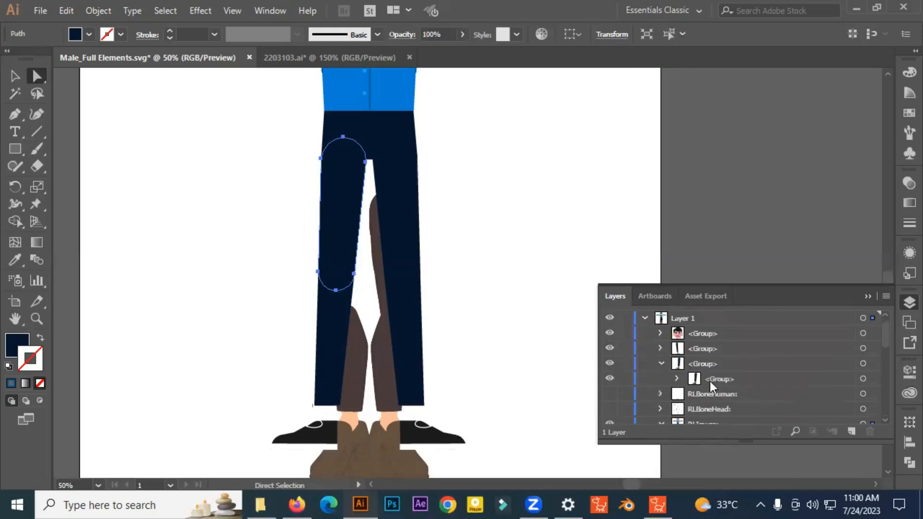
left_click(676, 380)
scroll(702, 380, "down", 3)
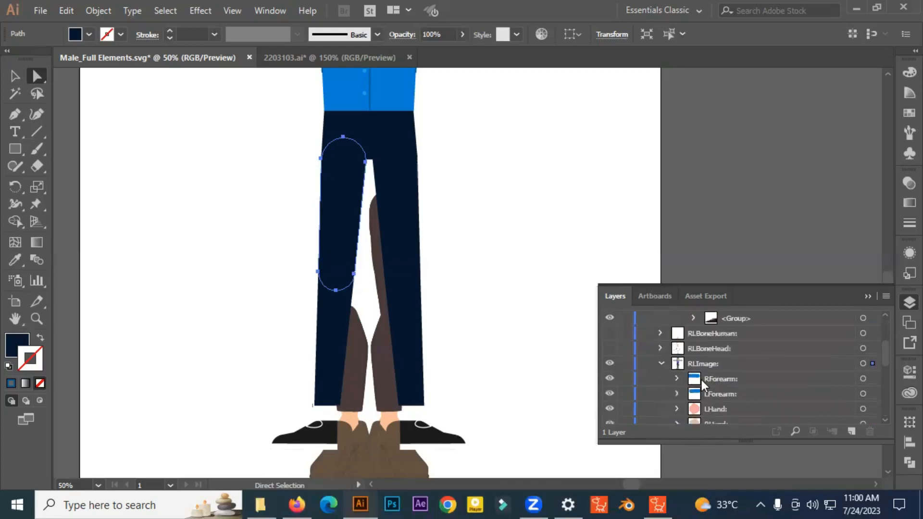
left_click(743, 322)
scroll(759, 365, "up", 2)
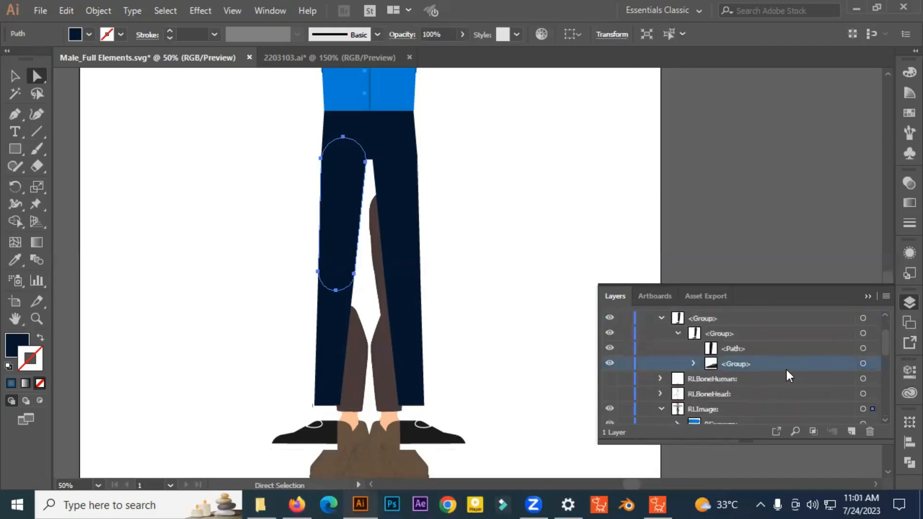
left_click(870, 434)
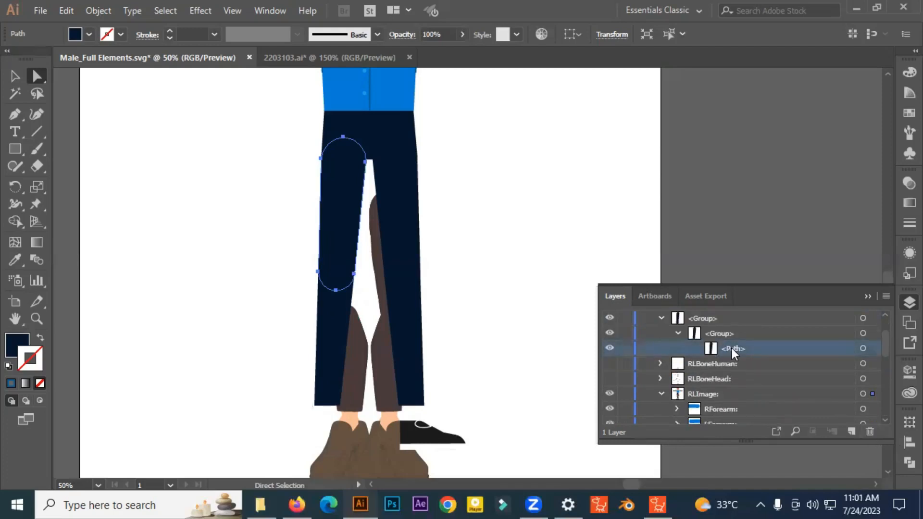
Move the remaining navy lower-leg path of the custom right leg to the start of RShank:-2
left_click(863, 349)
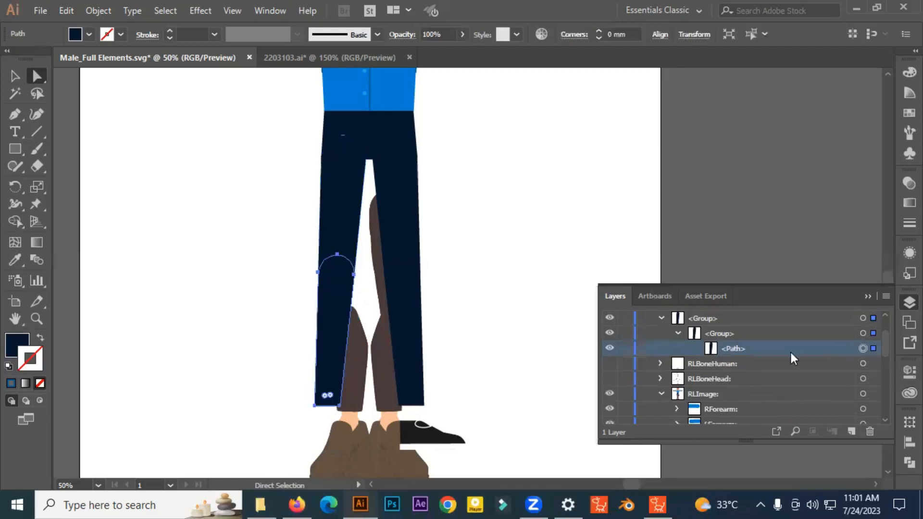
scroll(757, 366, "down", 5)
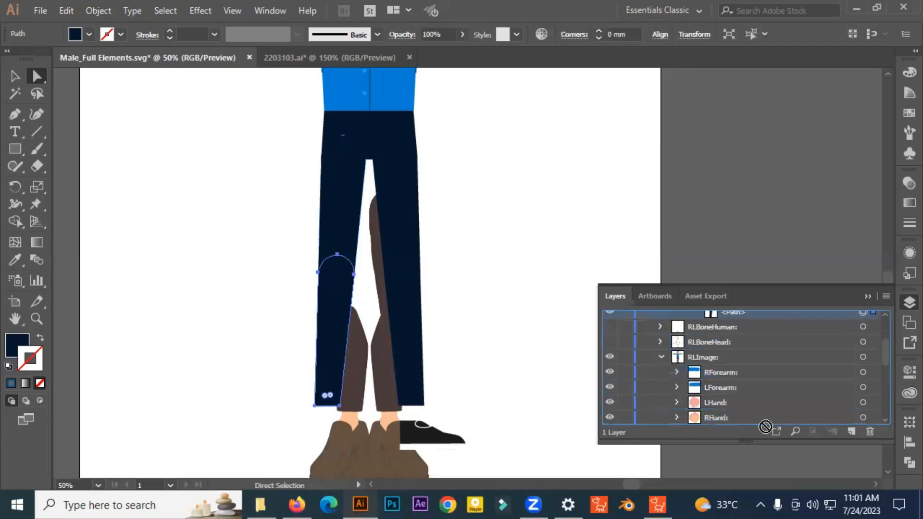
left_click_drag(756, 421, 747, 383)
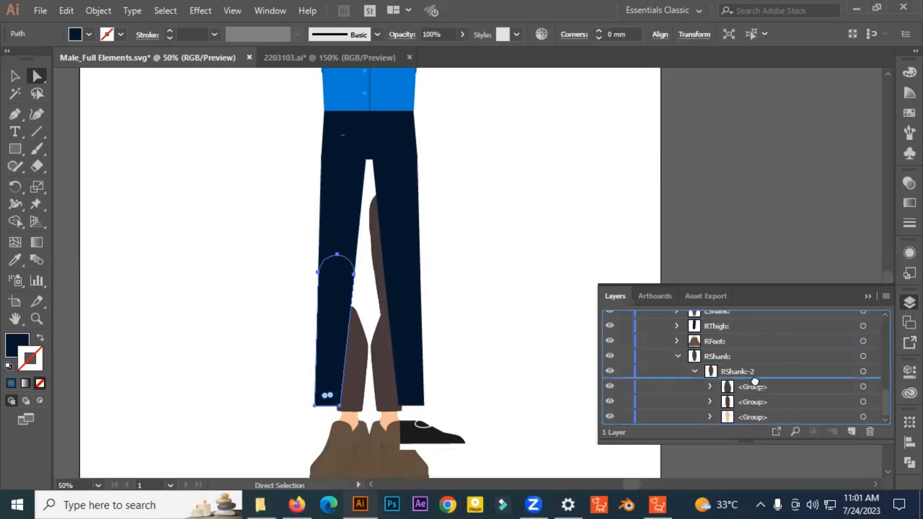
Hide the three original groups below the navy path in RShank:-2
left_click_drag(609, 387, 613, 428)
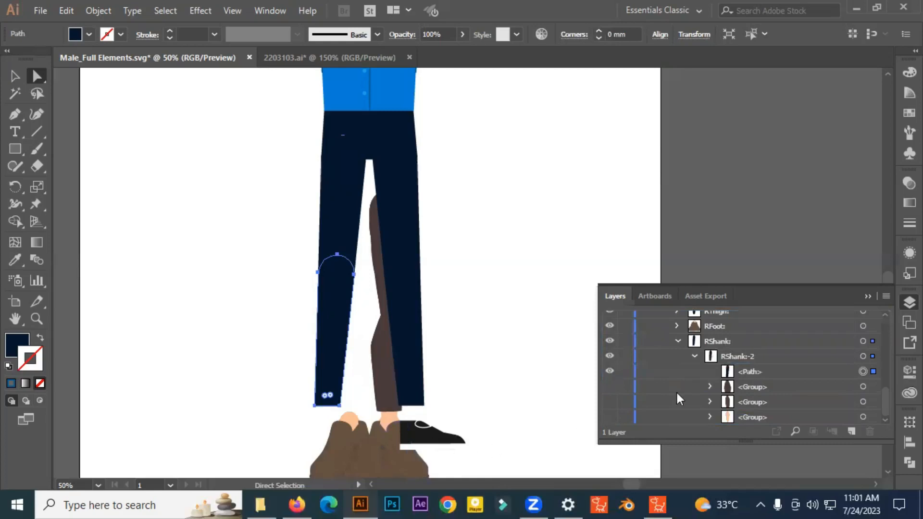
Move and shrink the RFoot: shoe to fit under the navy right trouser leg, and place RFoot: below the collapsed RShank: group
left_click(863, 327)
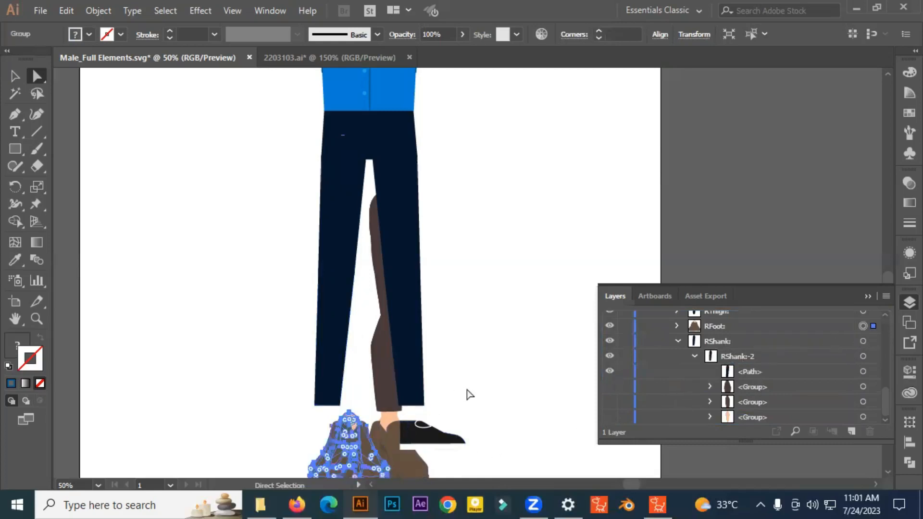
left_click_drag(484, 382, 529, 240)
scroll(401, 319, "up", 2)
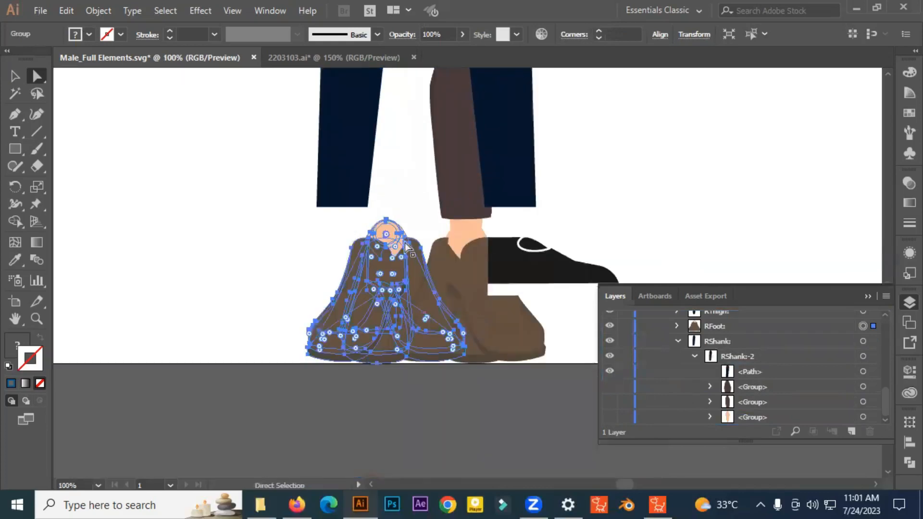
left_click_drag(406, 241, 355, 207)
left_click(16, 75)
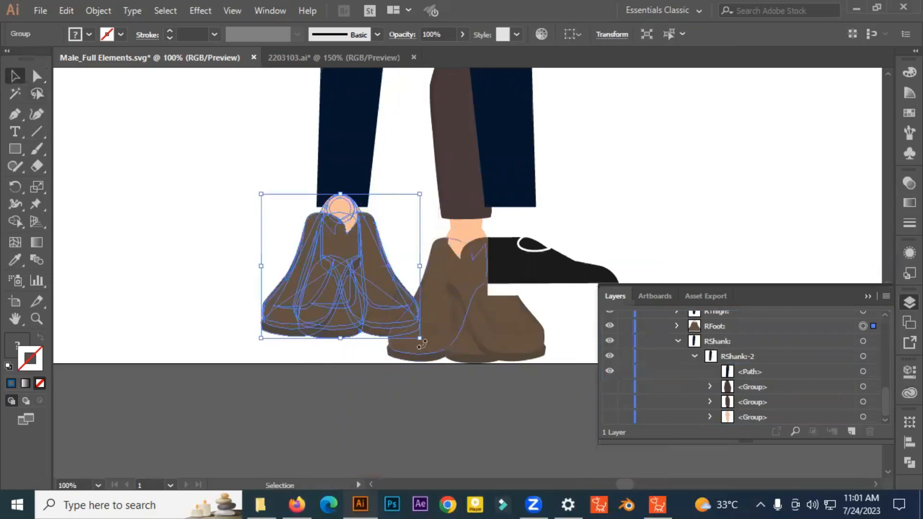
left_click_drag(422, 340, 397, 318)
left_click_drag(350, 259, 346, 243)
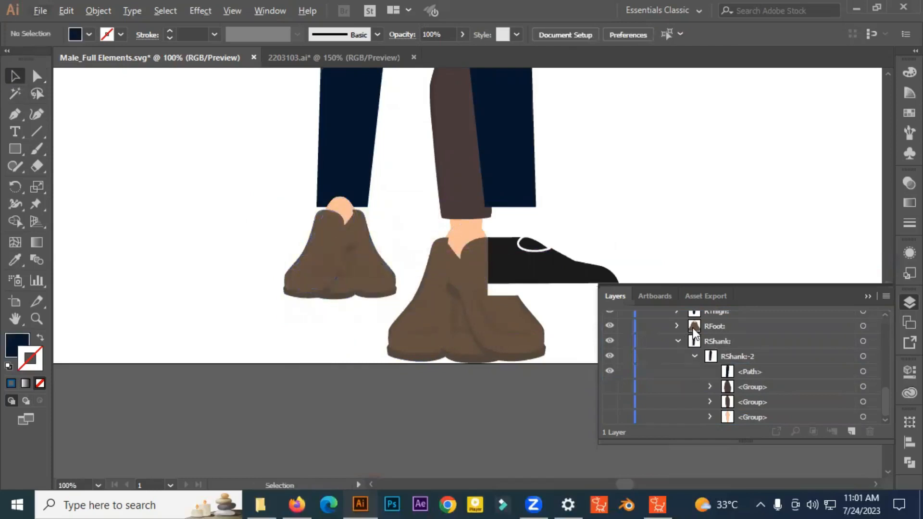
left_click(677, 340)
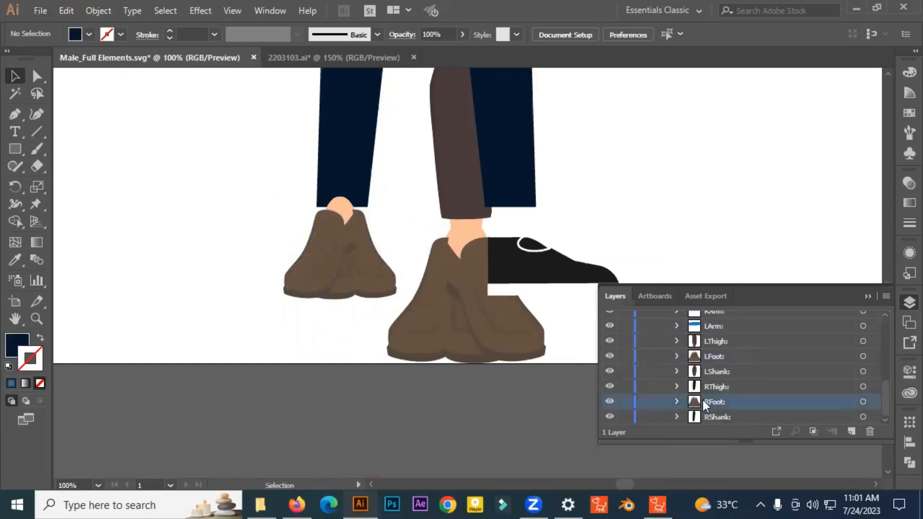
left_click_drag(706, 406, 711, 420)
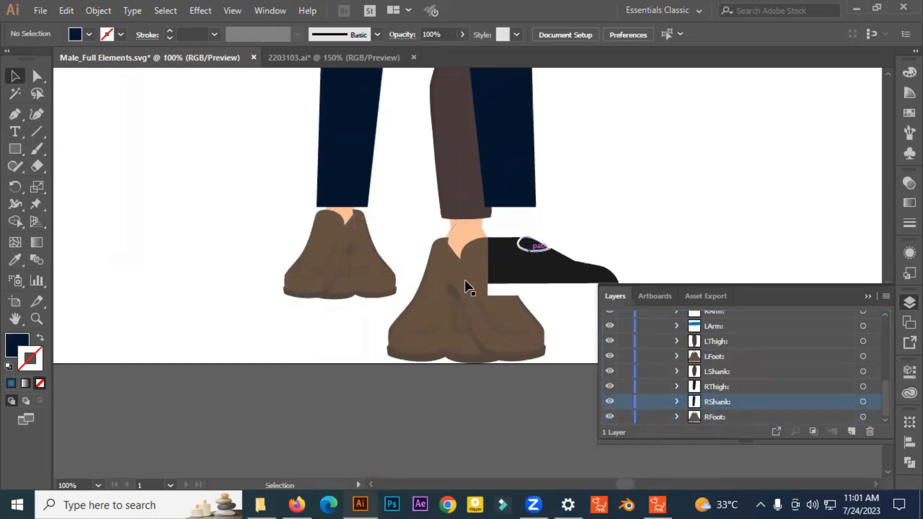
Toggle LShank: visibility to identify the sample's left shin, and expand LShank: and LShank:-2
scroll(465, 281, "down", 1)
left_click_drag(489, 285, 386, 396)
scroll(748, 392, "up", 1)
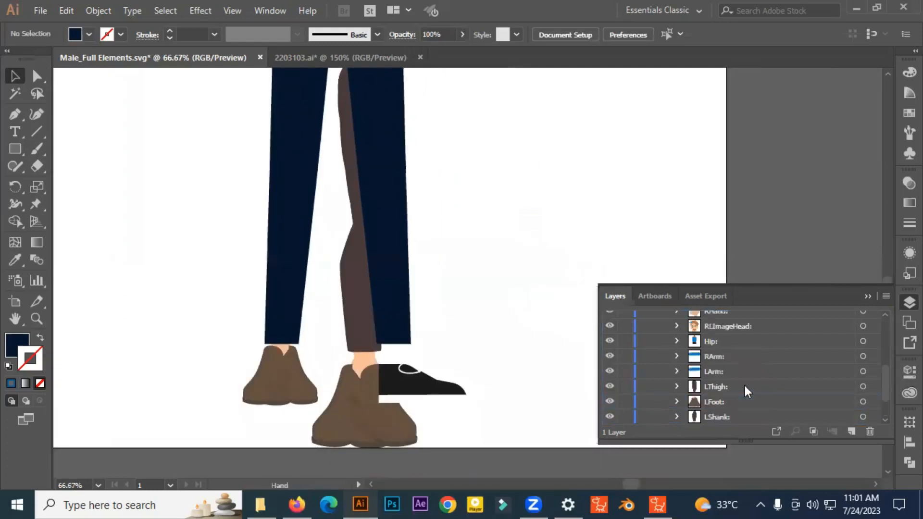
scroll(746, 391, "up", 5)
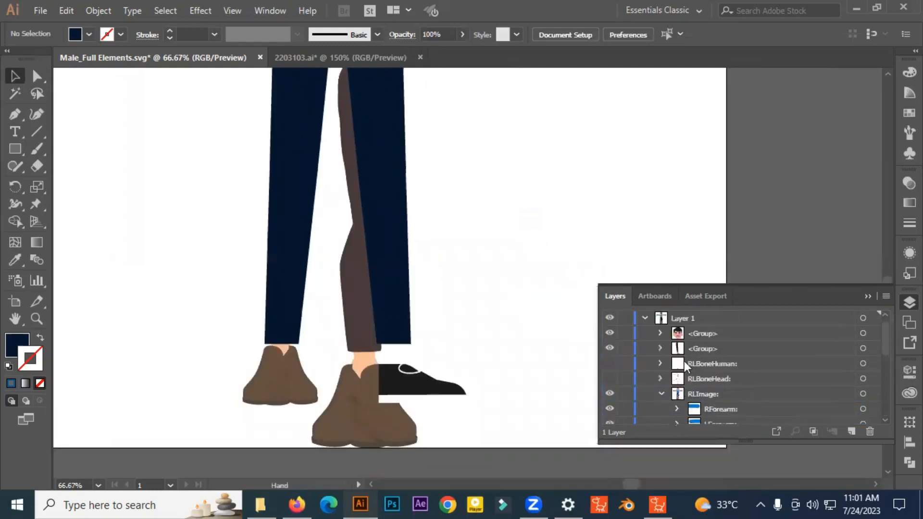
scroll(682, 379, "down", 5)
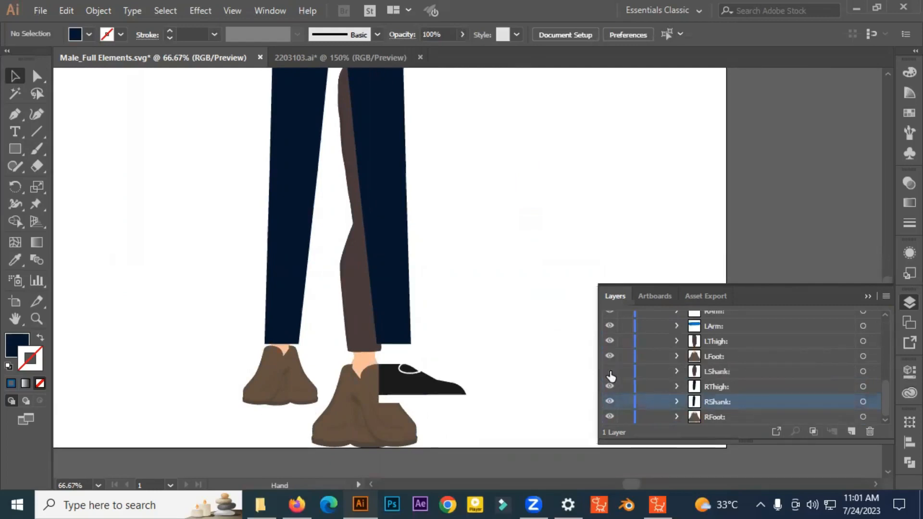
left_click(610, 372)
left_click(610, 372)
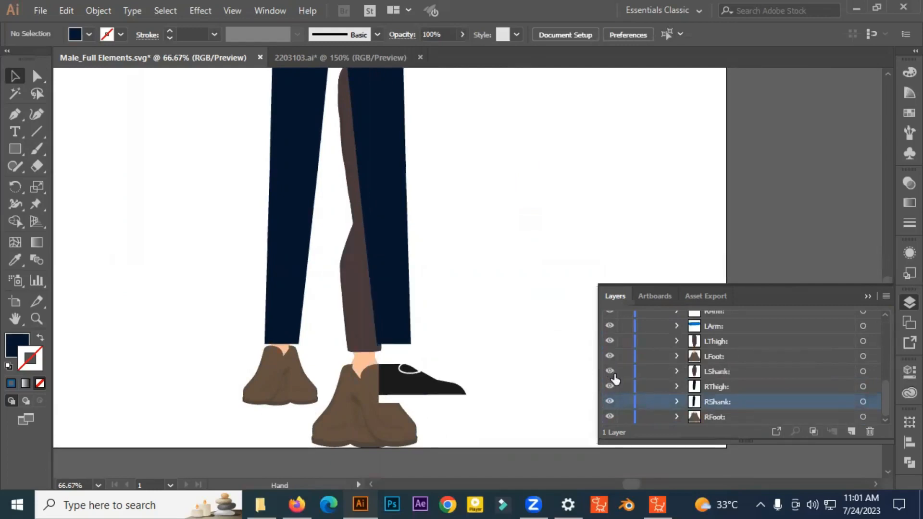
left_click(676, 371)
left_click(694, 386)
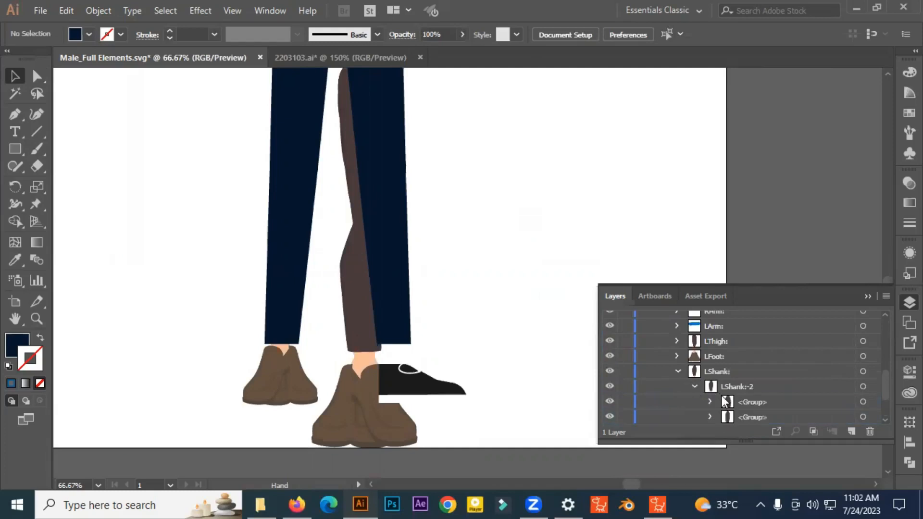
Delete the black shoe group nested inside the custom left leg's group
scroll(726, 399, "up", 5)
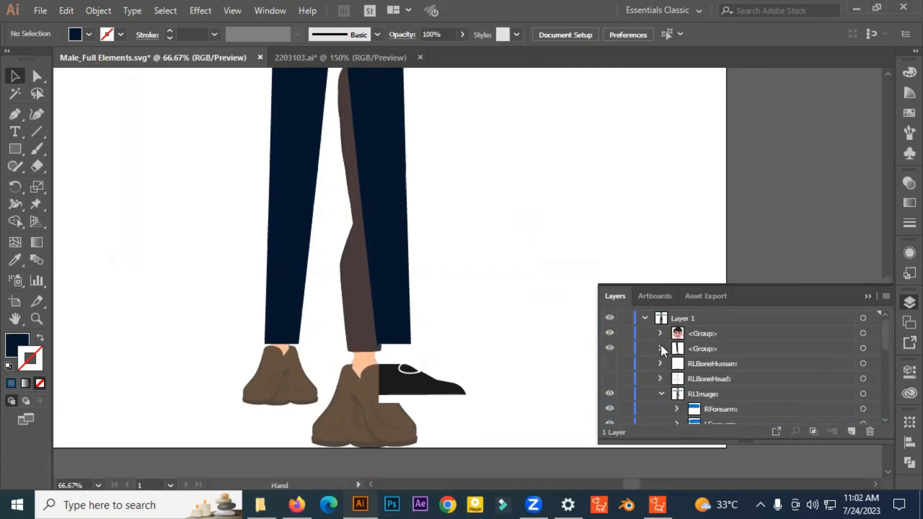
scroll(721, 365, "down", 1)
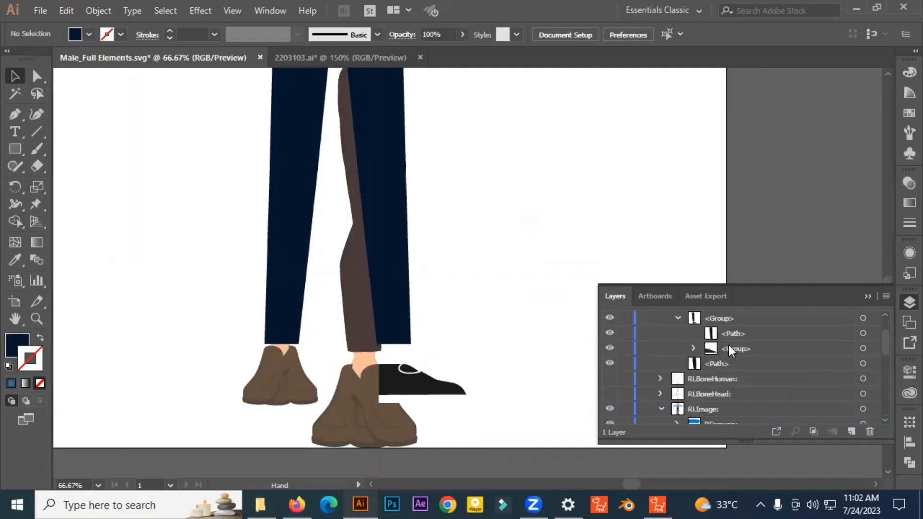
left_click(758, 350)
left_click(871, 432)
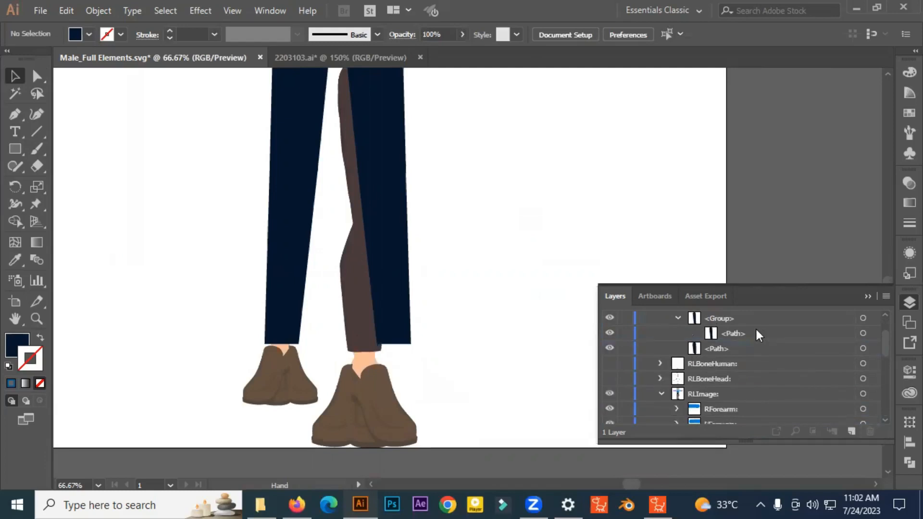
Move the custom left leg's nested lower-leg group, with its navy path, to the start of LShank:-2
left_click_drag(756, 336, 760, 376)
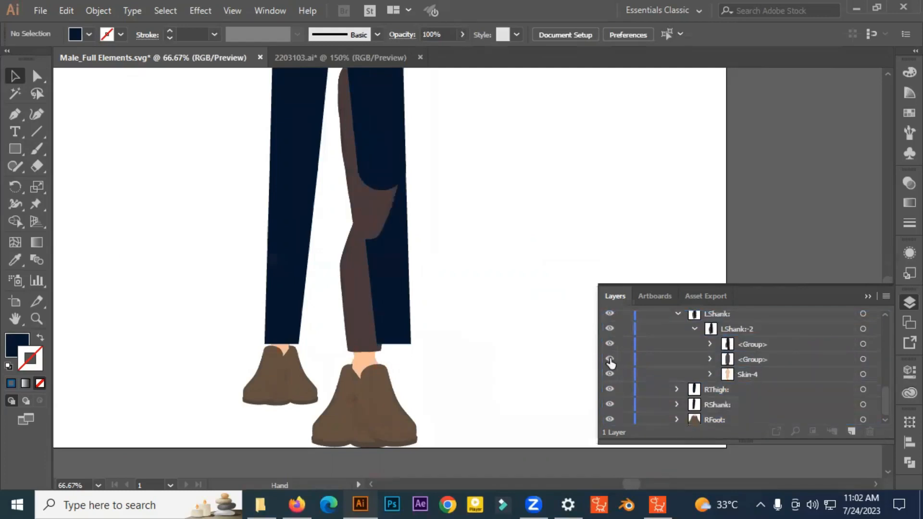
key("ctrl+z")
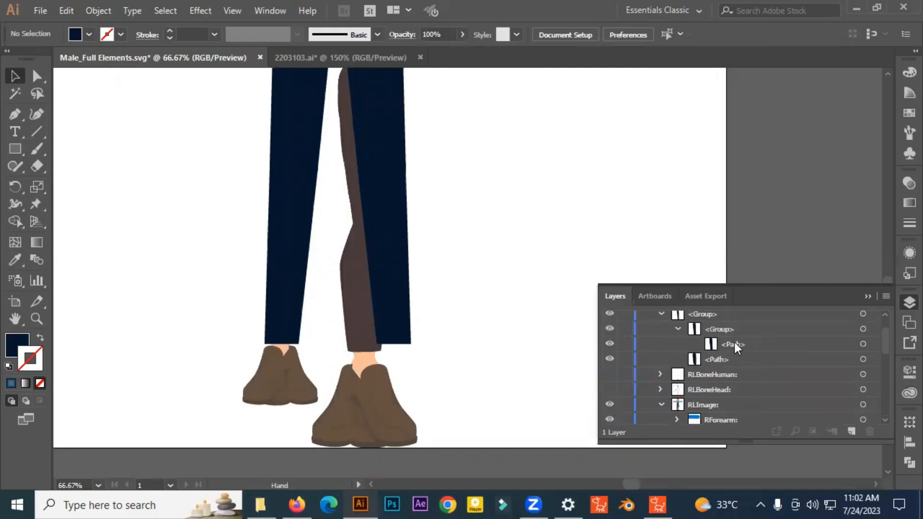
scroll(738, 350, "up", 1)
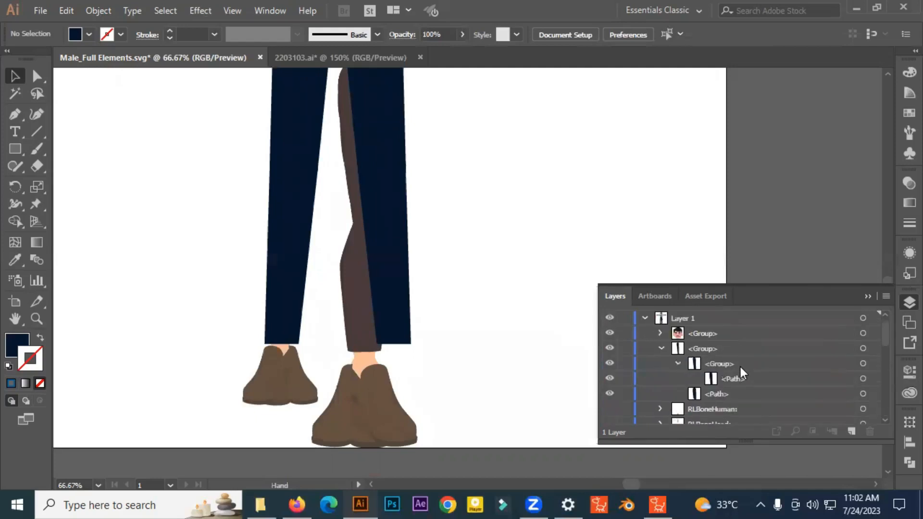
left_click(677, 363)
left_click_drag(719, 367, 765, 358)
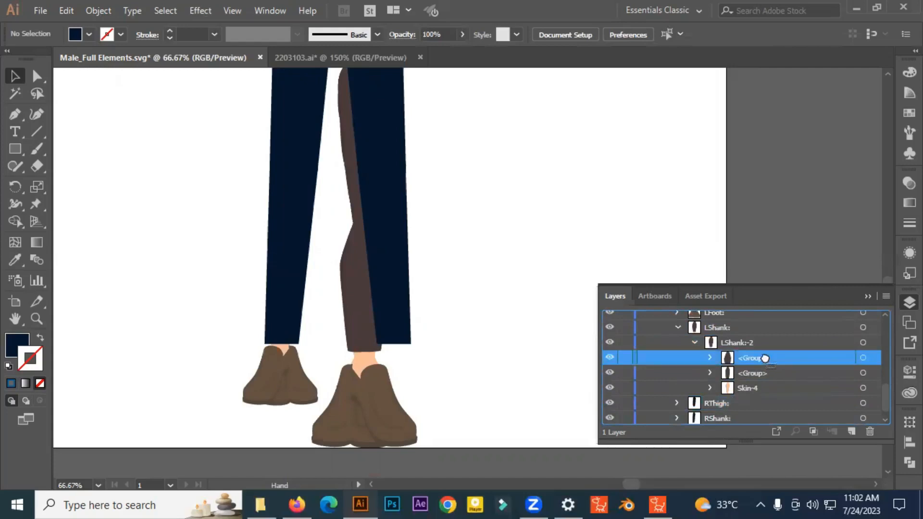
left_click_drag(765, 358, 766, 354)
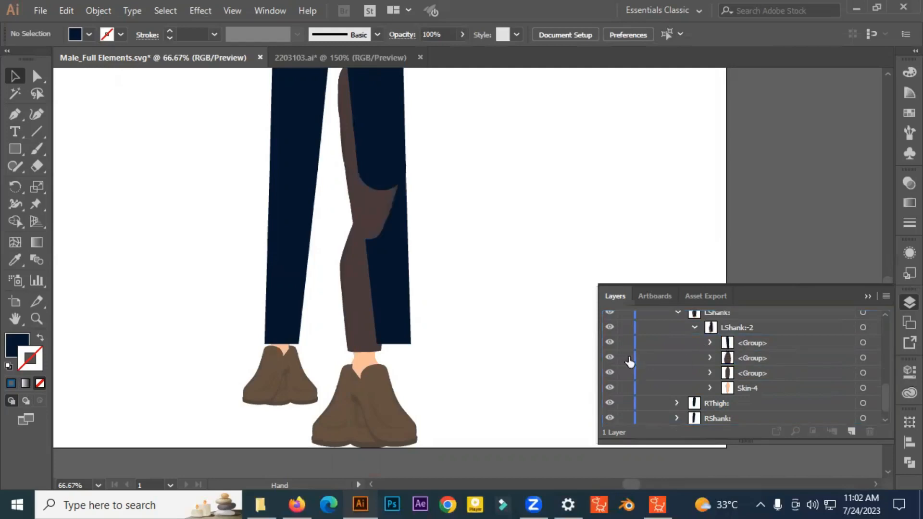
Hide the two original groups and Skin-4 below the navy lower-leg group in LShank:-2
left_click(609, 358)
left_click(609, 372)
left_click(610, 388)
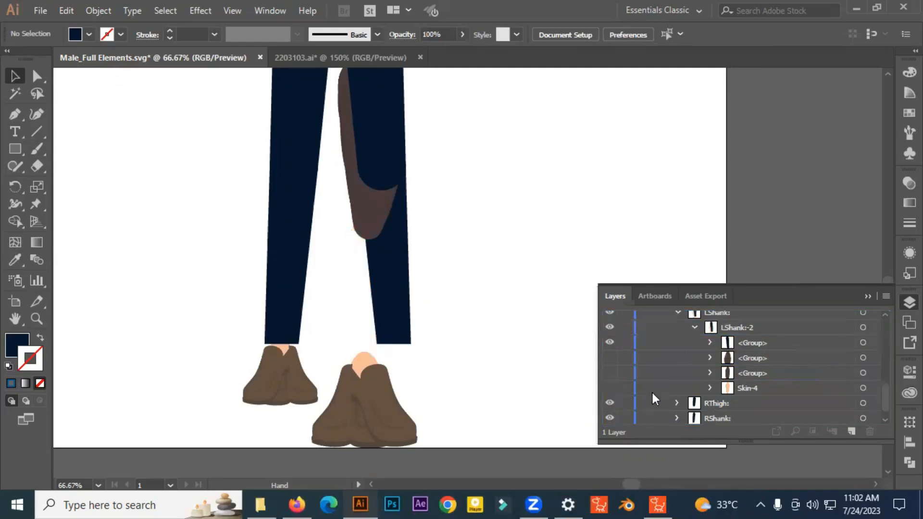
Move the remaining navy thigh path of the custom left leg into LThigh:, and collapse LShank:
scroll(655, 395, "up", 5)
left_click_drag(711, 332, 691, 345)
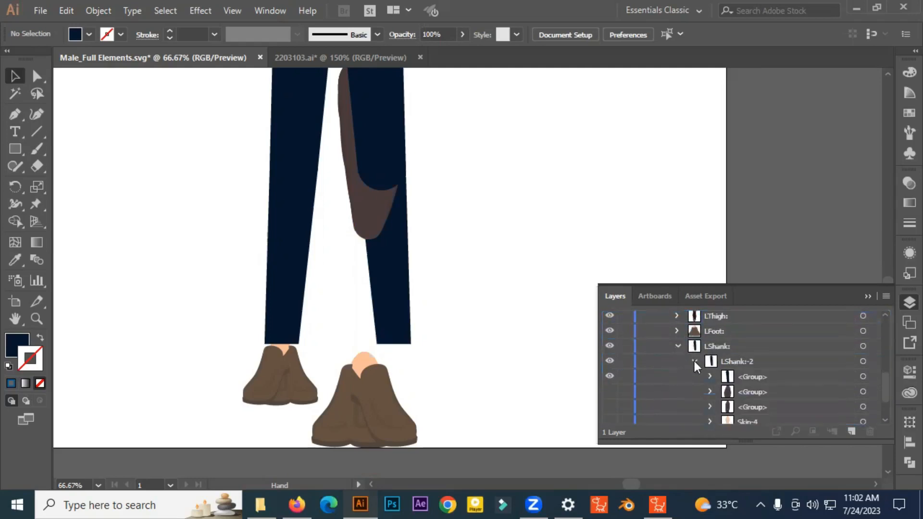
scroll(702, 385, "up", 1)
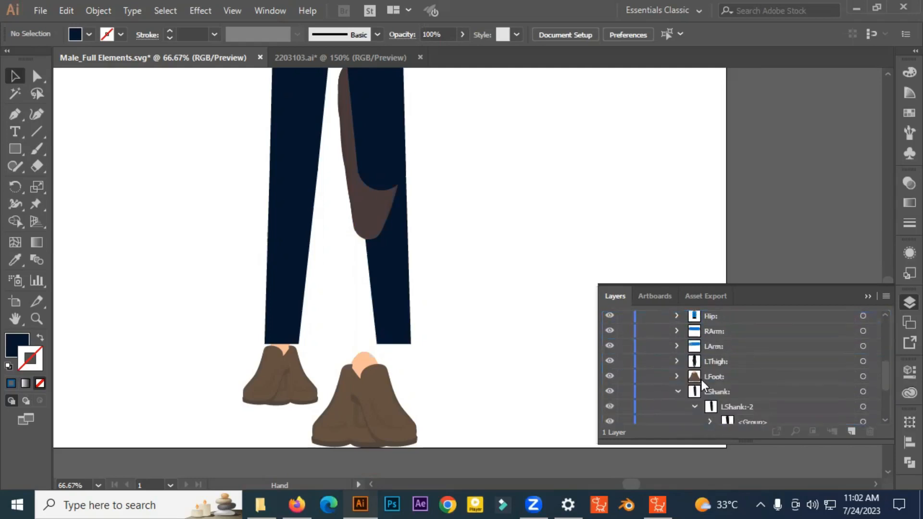
left_click(677, 393)
scroll(677, 395, "up", 1)
scroll(697, 400, "down", 1)
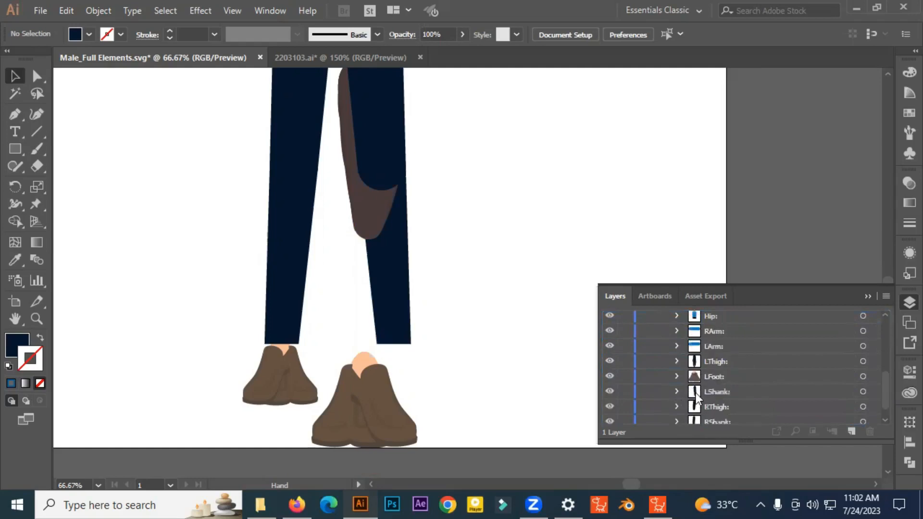
Expand LThigh: and RThigh:-3, and move the navy path to the start of RThigh:-3
left_click(677, 362)
scroll(697, 388, "down", 1)
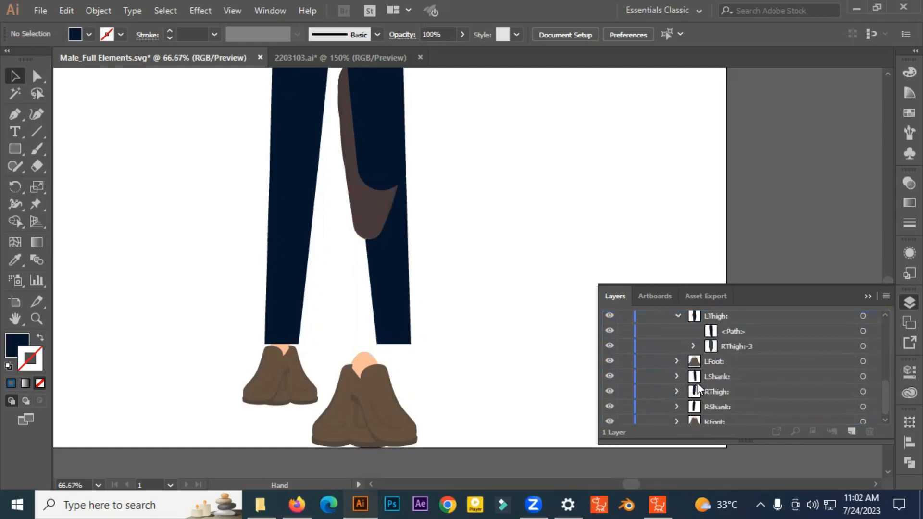
left_click(693, 346)
mouse_move(737, 334)
left_mouse_down()
mouse_move(726, 360)
mouse_move(752, 351)
mouse_move(733, 347)
left_mouse_up()
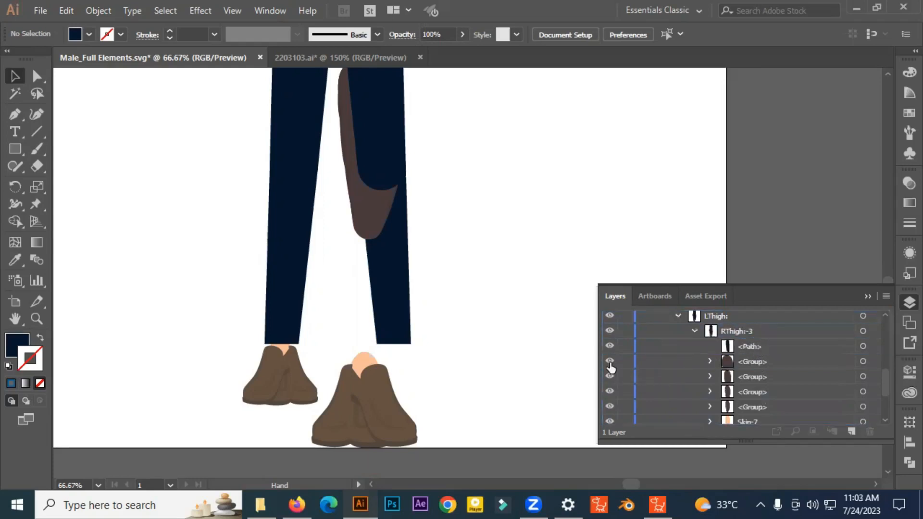
Hide the four original groups and Skin-7 below the navy path in RThigh:-3, and collapse LThigh:
left_click_drag(610, 368, 612, 404)
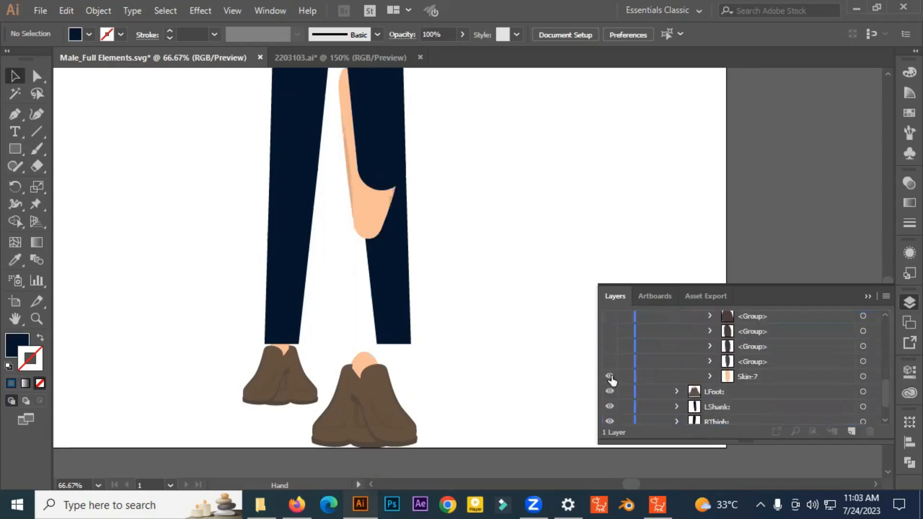
scroll(638, 394, "up", 3)
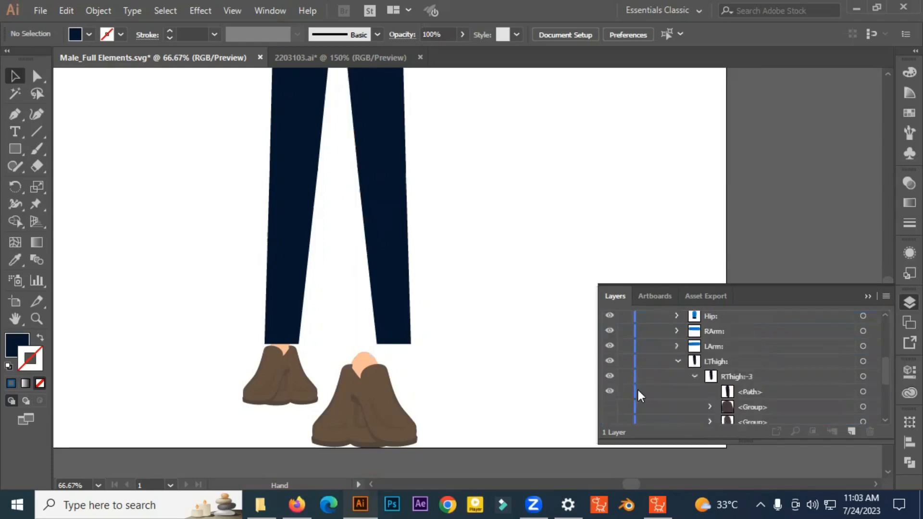
left_click(678, 362)
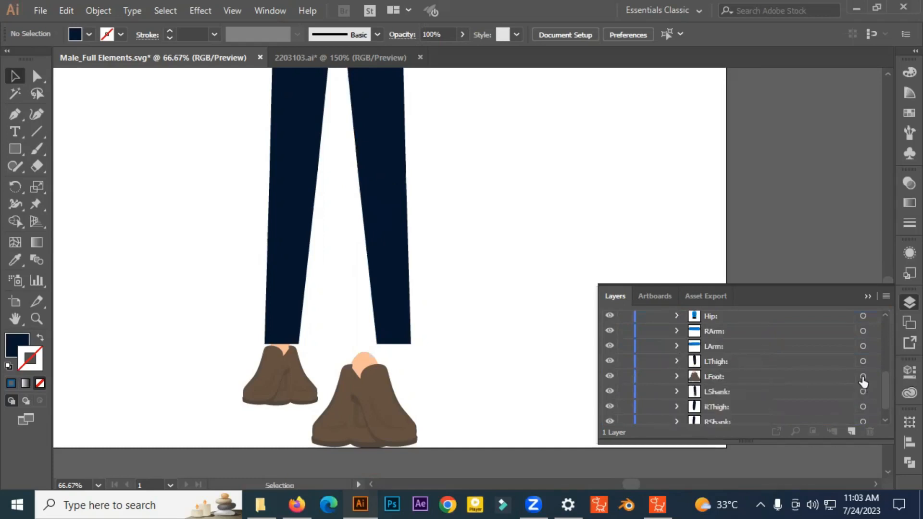
Move and shrink the LFoot: shoe to fit under the navy left trouser leg, and place LFoot: below LShank:
left_click(862, 377)
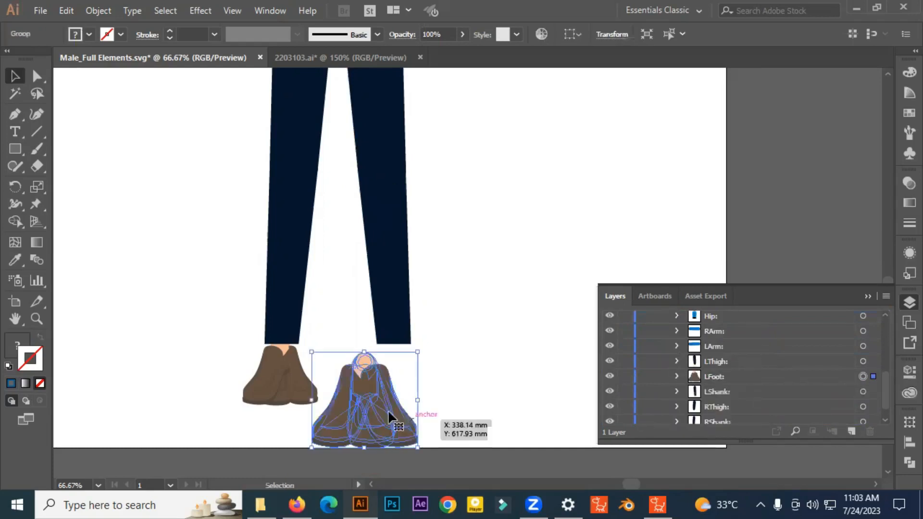
left_click_drag(398, 408, 413, 379)
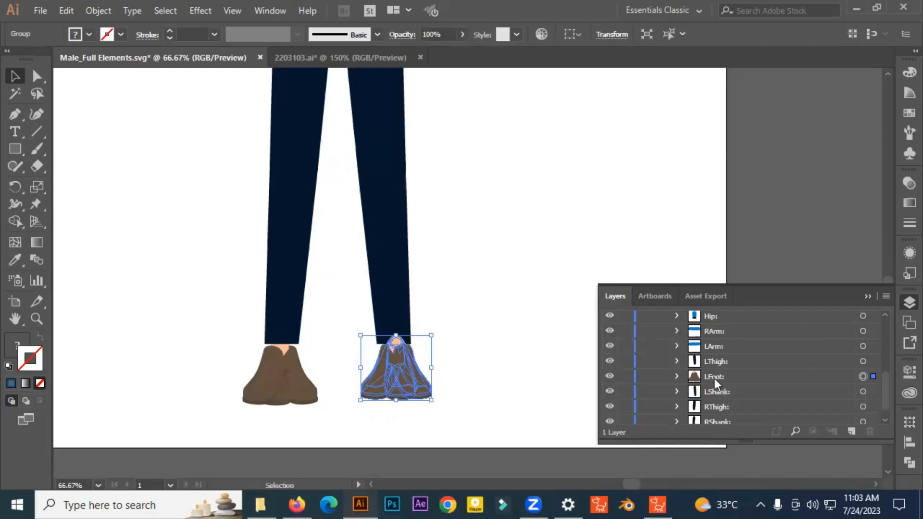
left_click_drag(715, 379, 716, 402)
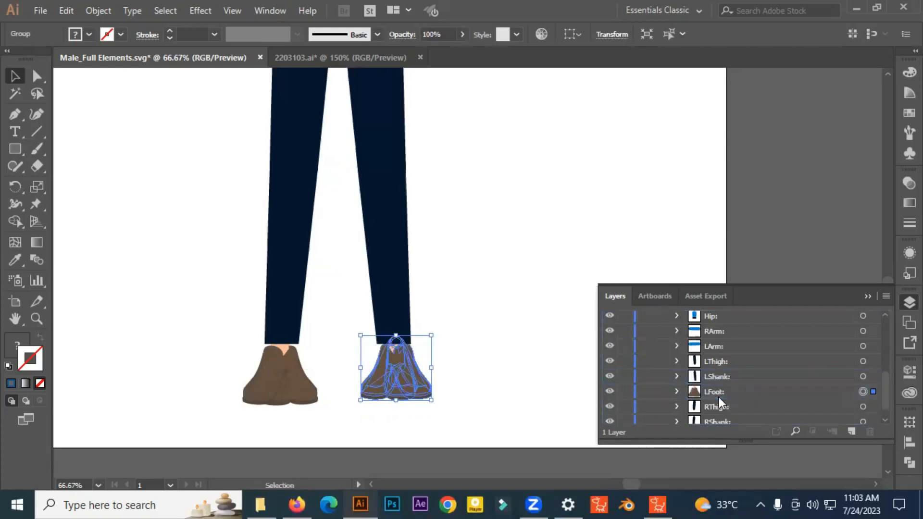
left_click(454, 379)
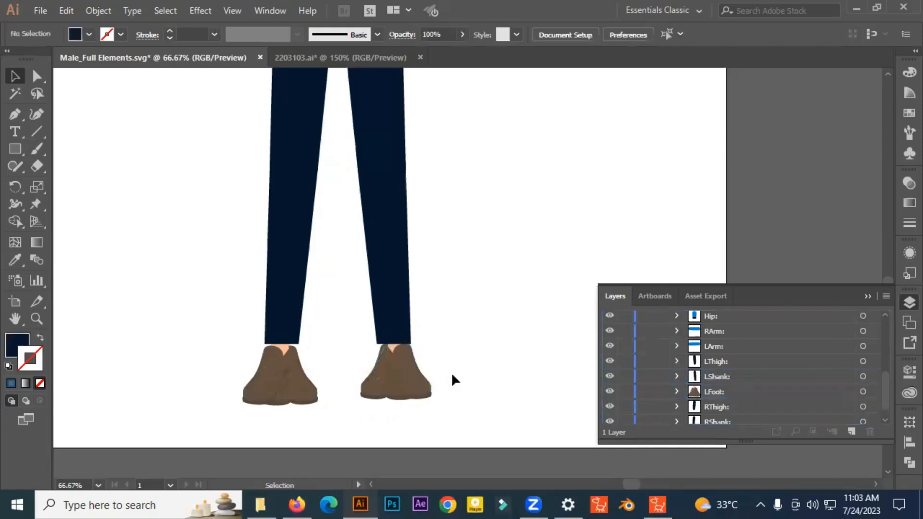
Review the whole character and save Male_Full Elements.svg
scroll(454, 379, "down", 2, "alt")
scroll(447, 413, "up", 3)
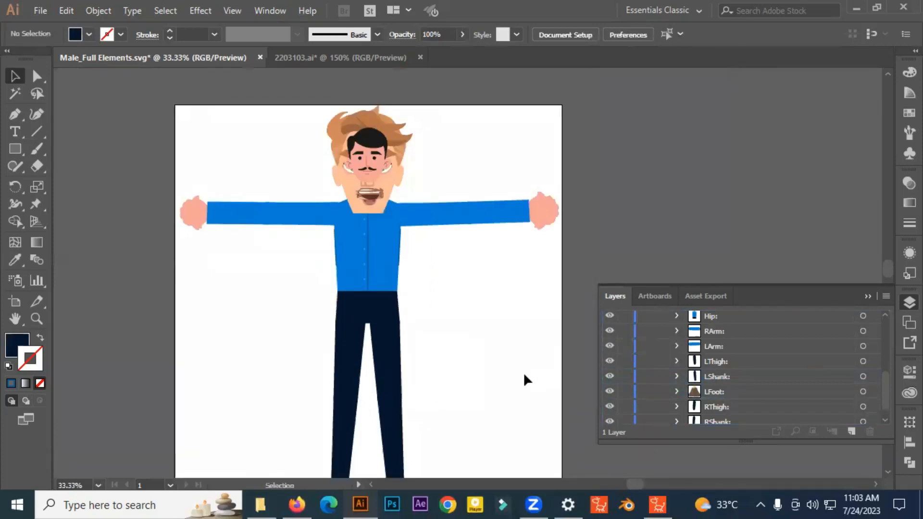
key("ctrl")
key("ctrl+s")
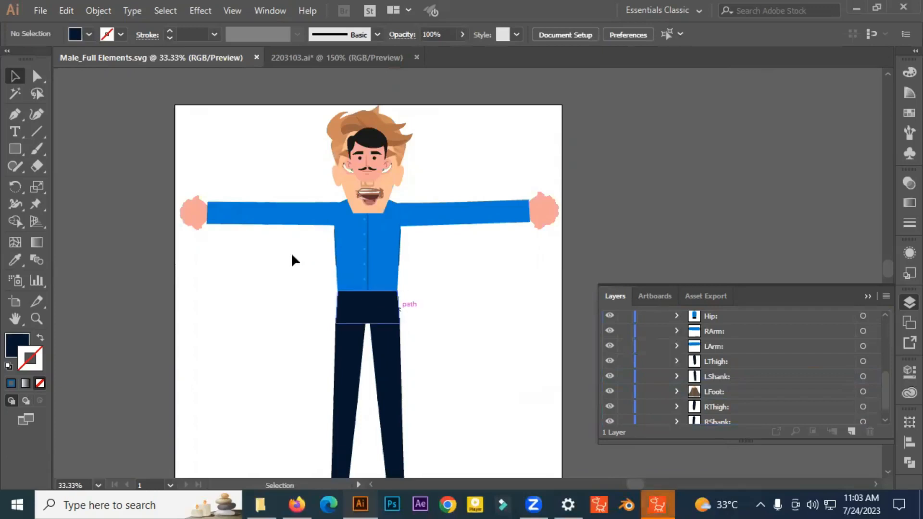
Switch to Cartoon Animator 5 and accept the update of the modified character structure
left_click(34, 9)
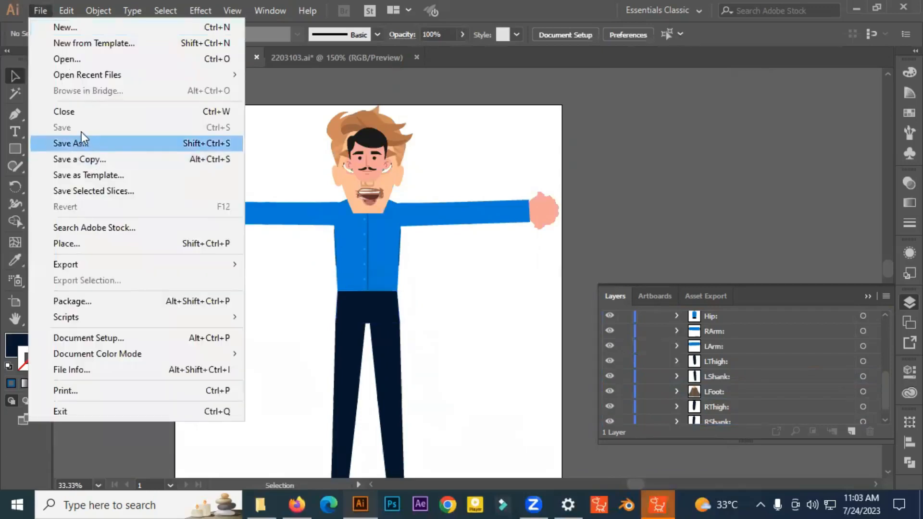
left_click(667, 497)
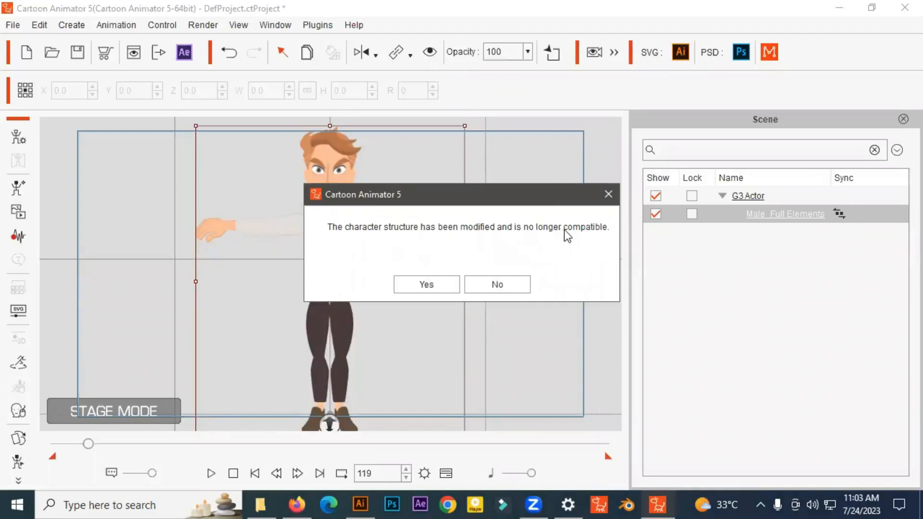
left_click(449, 287)
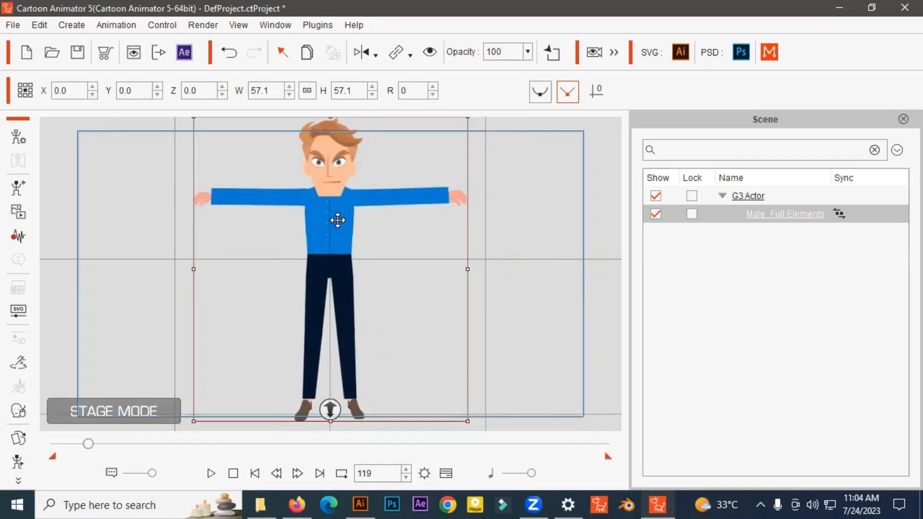
Push the updated actor back to Z -150 and reposition it at about X 2.6, Y -4.7 on the stage
scroll(337, 221, "down", 1)
scroll(337, 220, "down", 1)
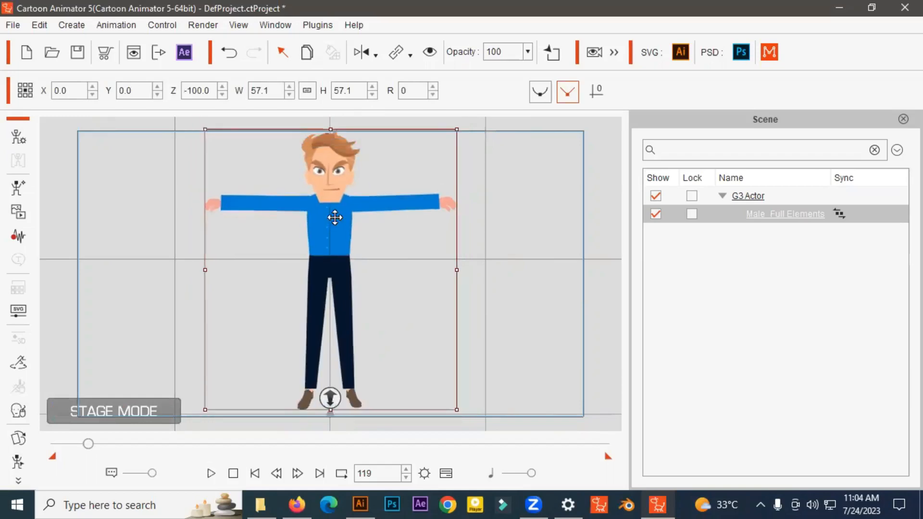
scroll(338, 222, "down", 1)
left_click_drag(333, 219, 338, 224)
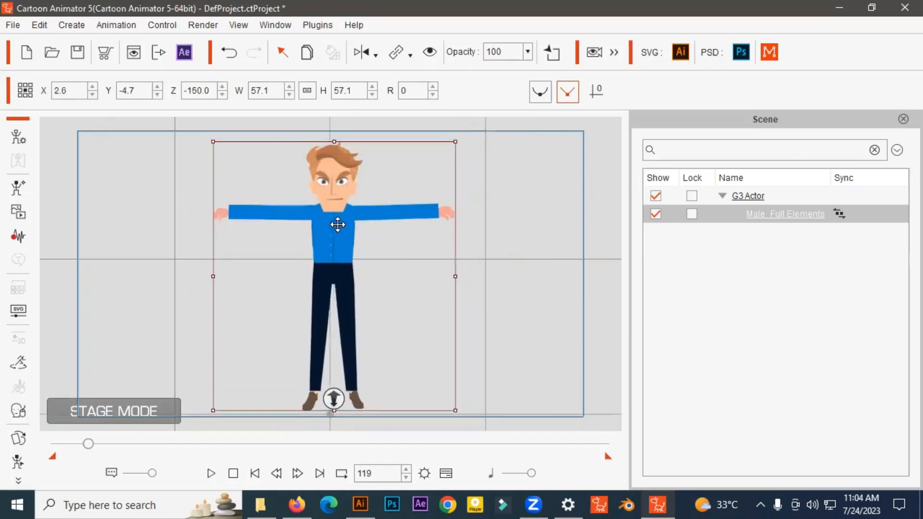